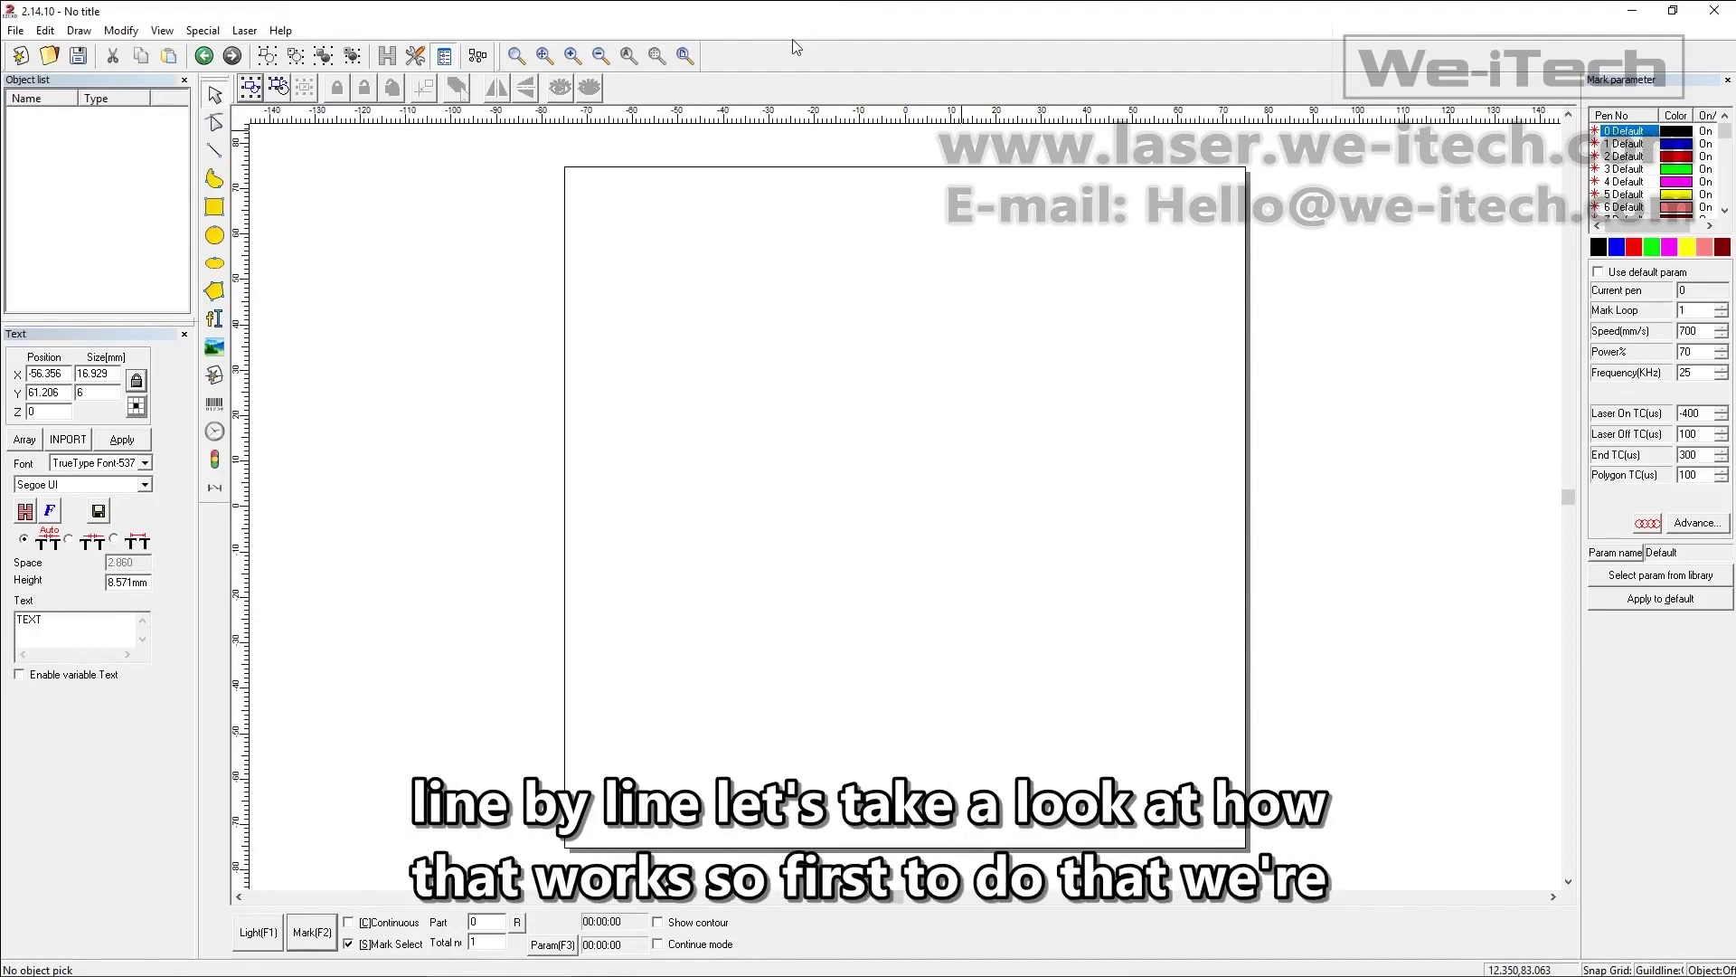
Place a text object near the work area's upper-left corner and hatch it with a 0.05 mm line distance.
click(215, 319)
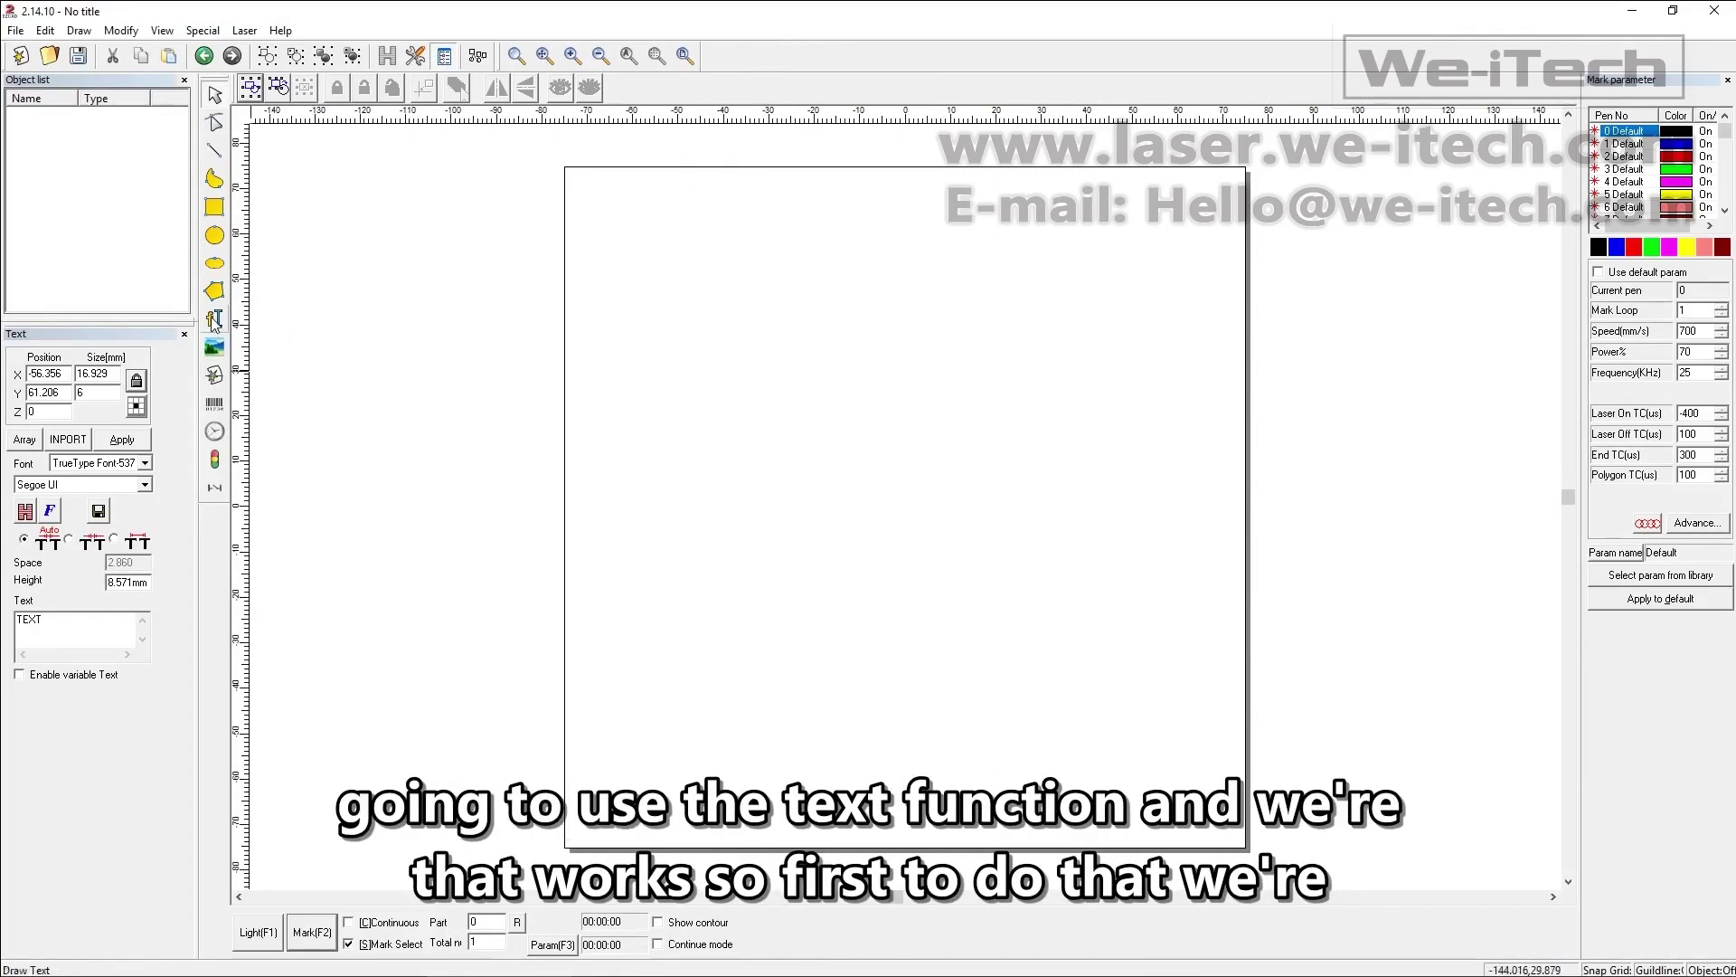
click(614, 263)
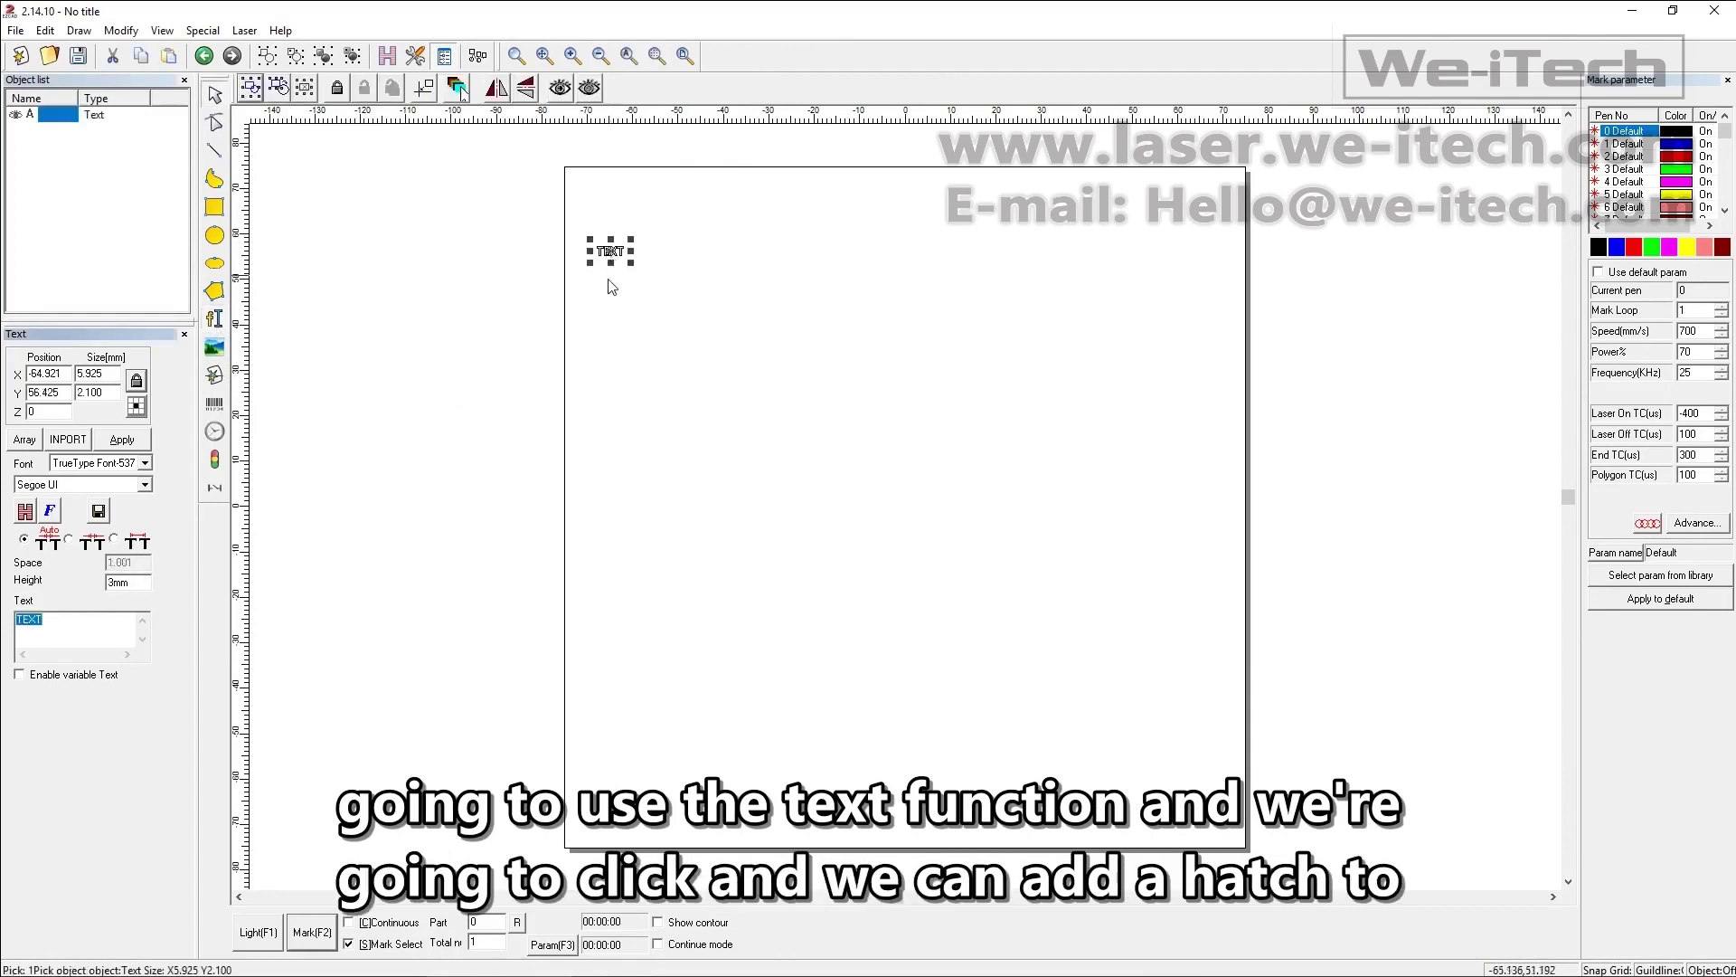
click(458, 88)
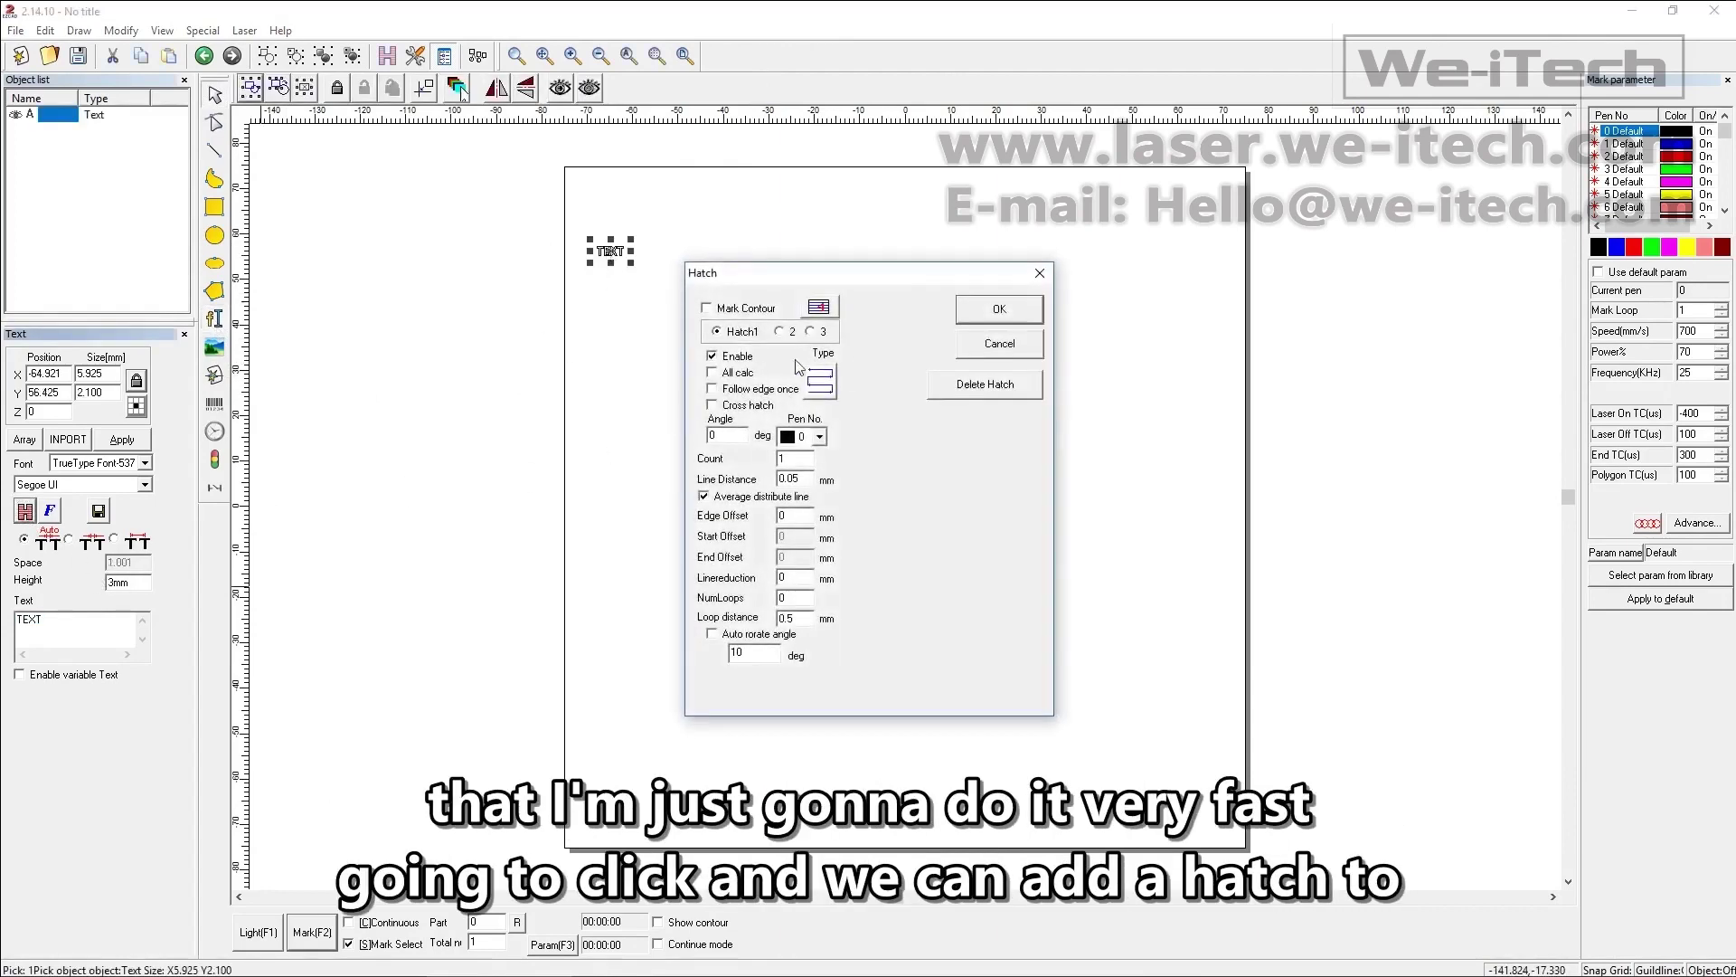
click(1033, 310)
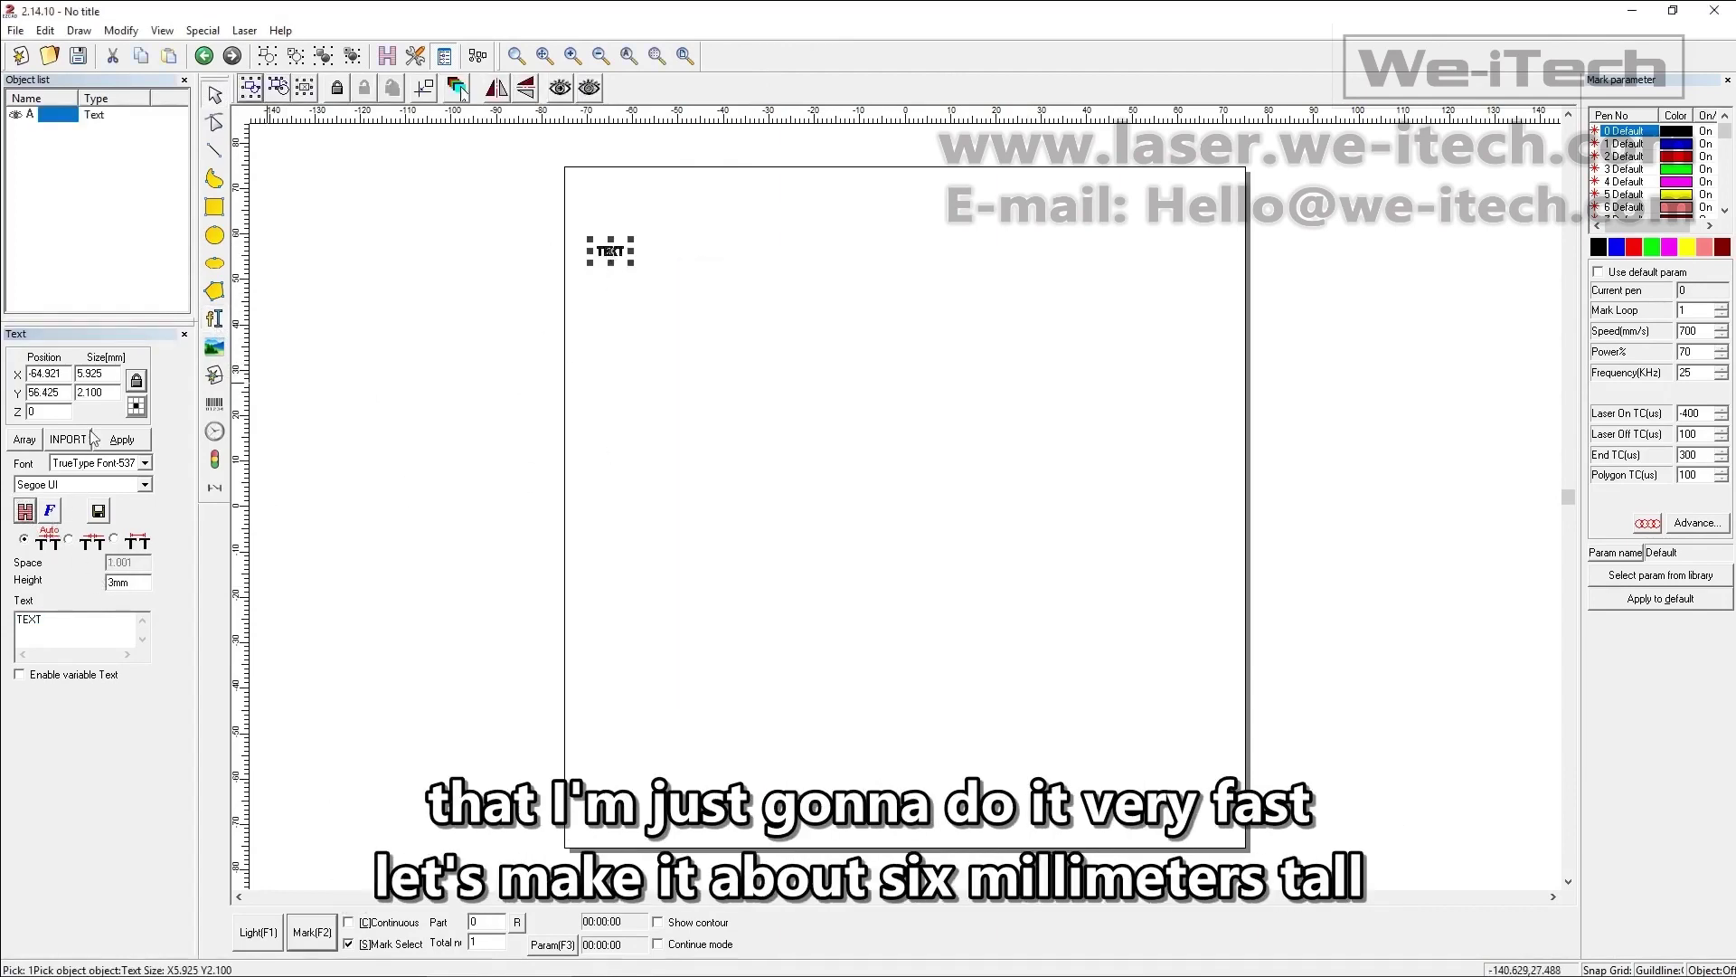
Set the text object's Y size to 6 mm with proportional width and apply it.
double_click(102, 393)
text(6)
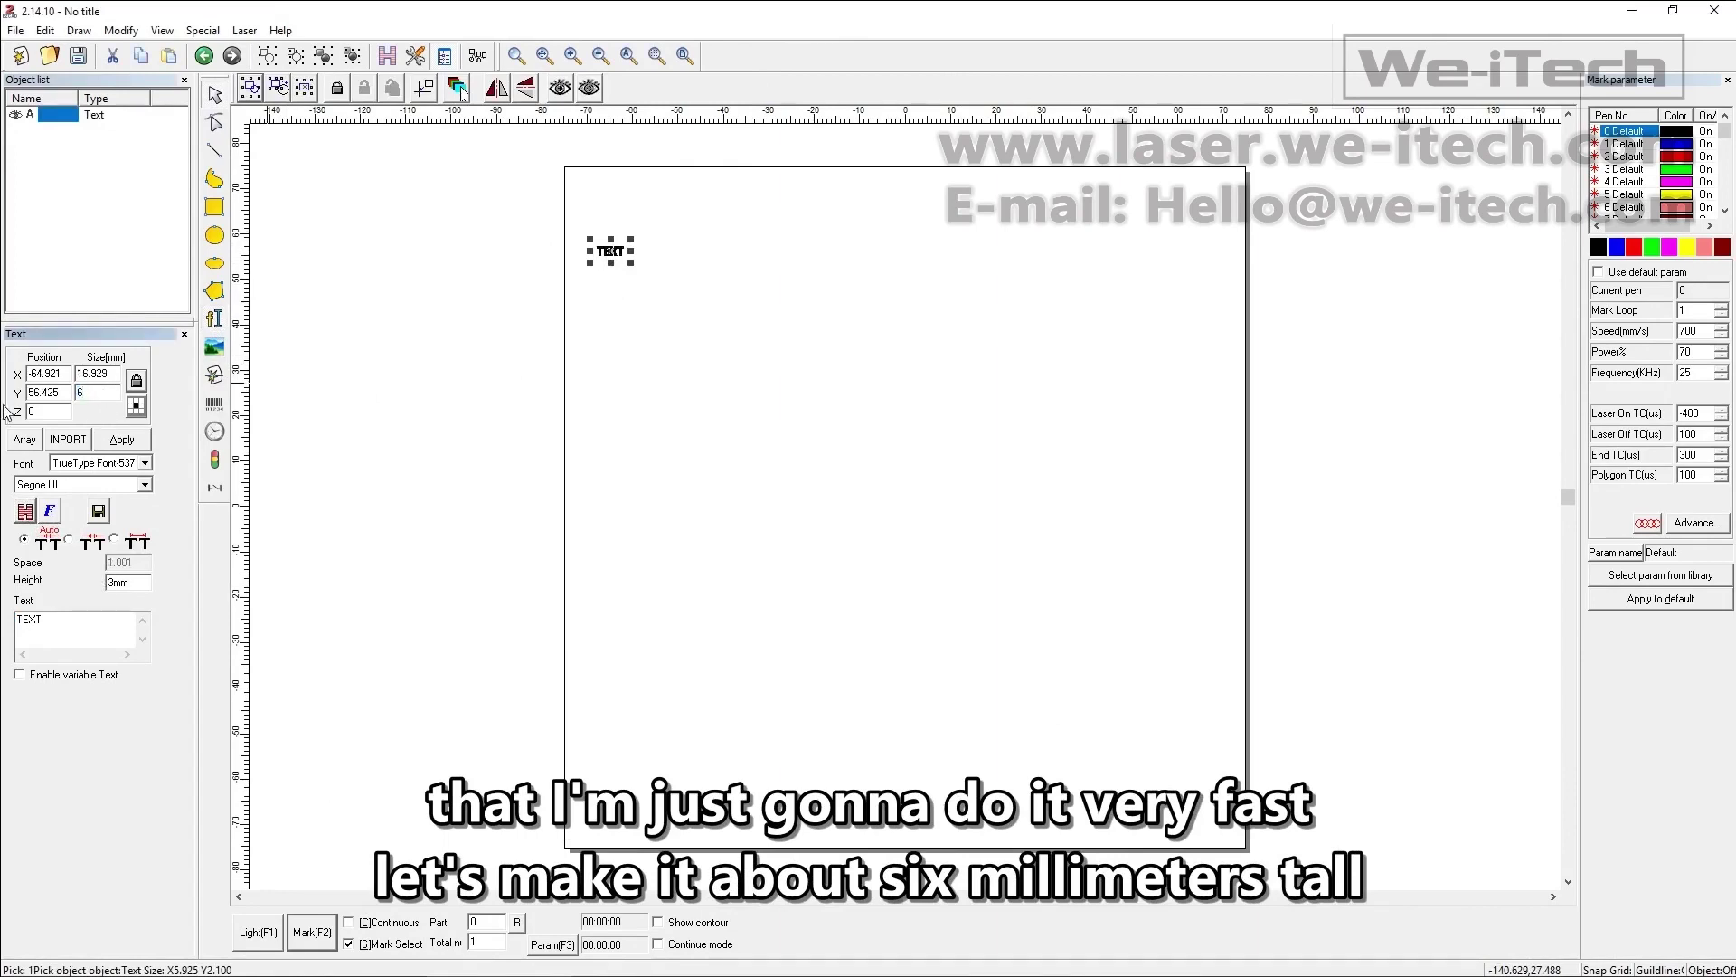
click(122, 439)
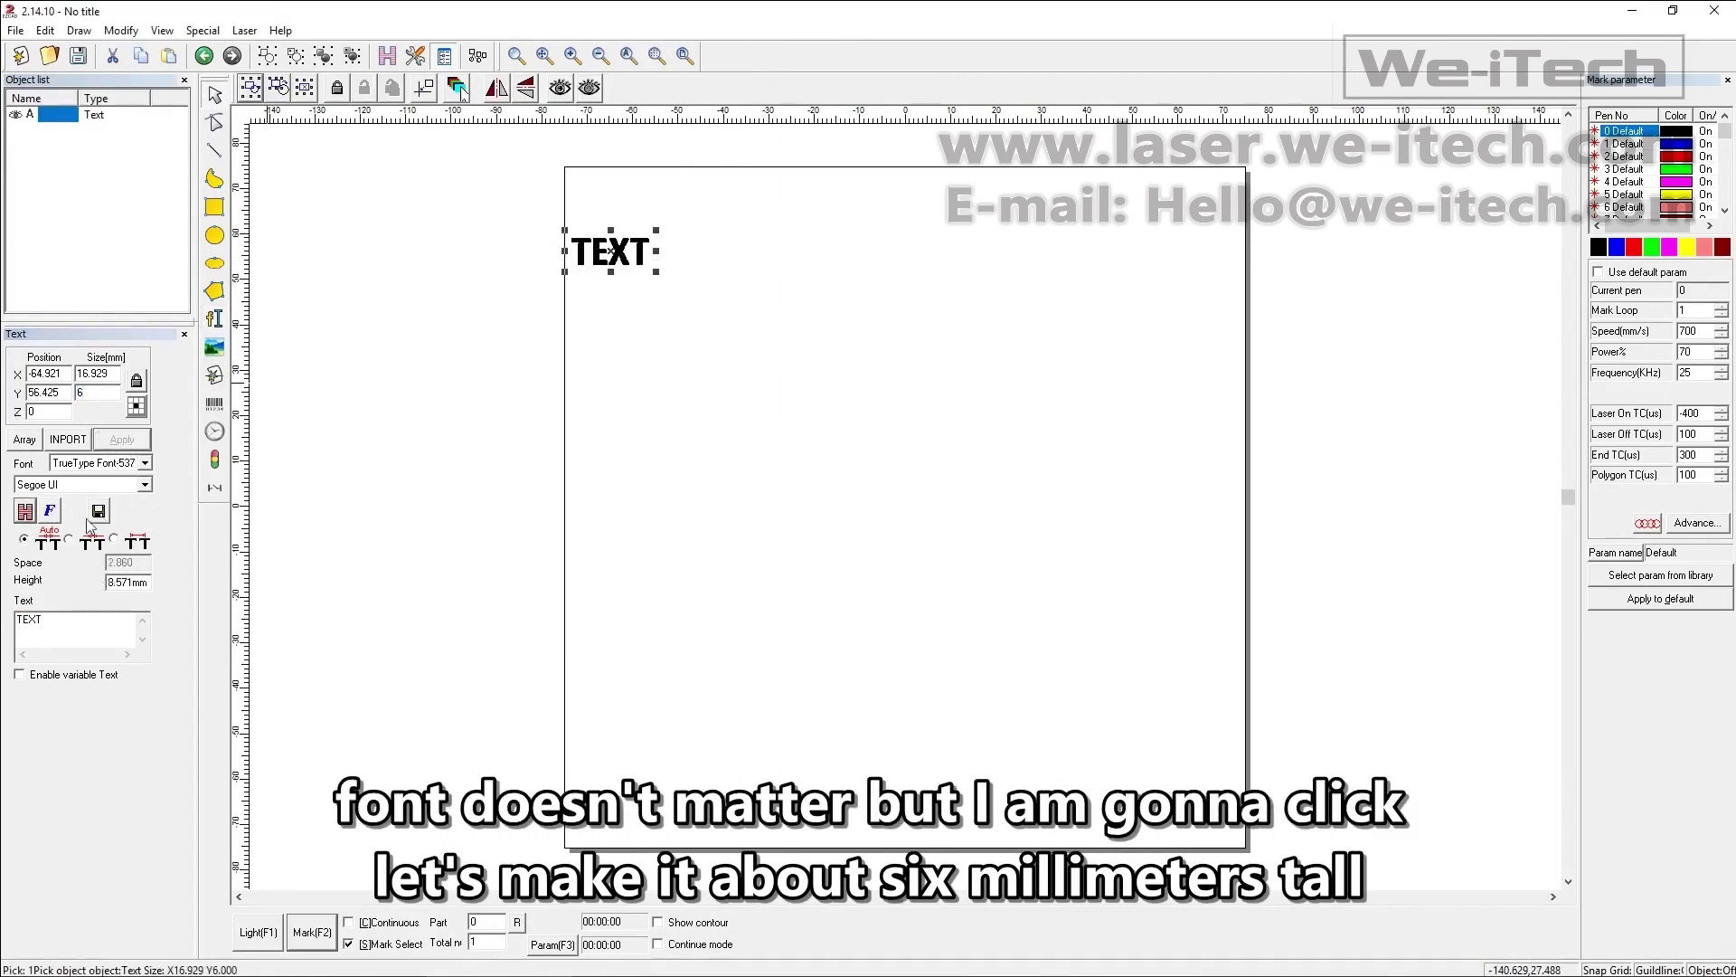
Center-align the text and move it to about X -54.8, Y 62.4 mm.
click(50, 511)
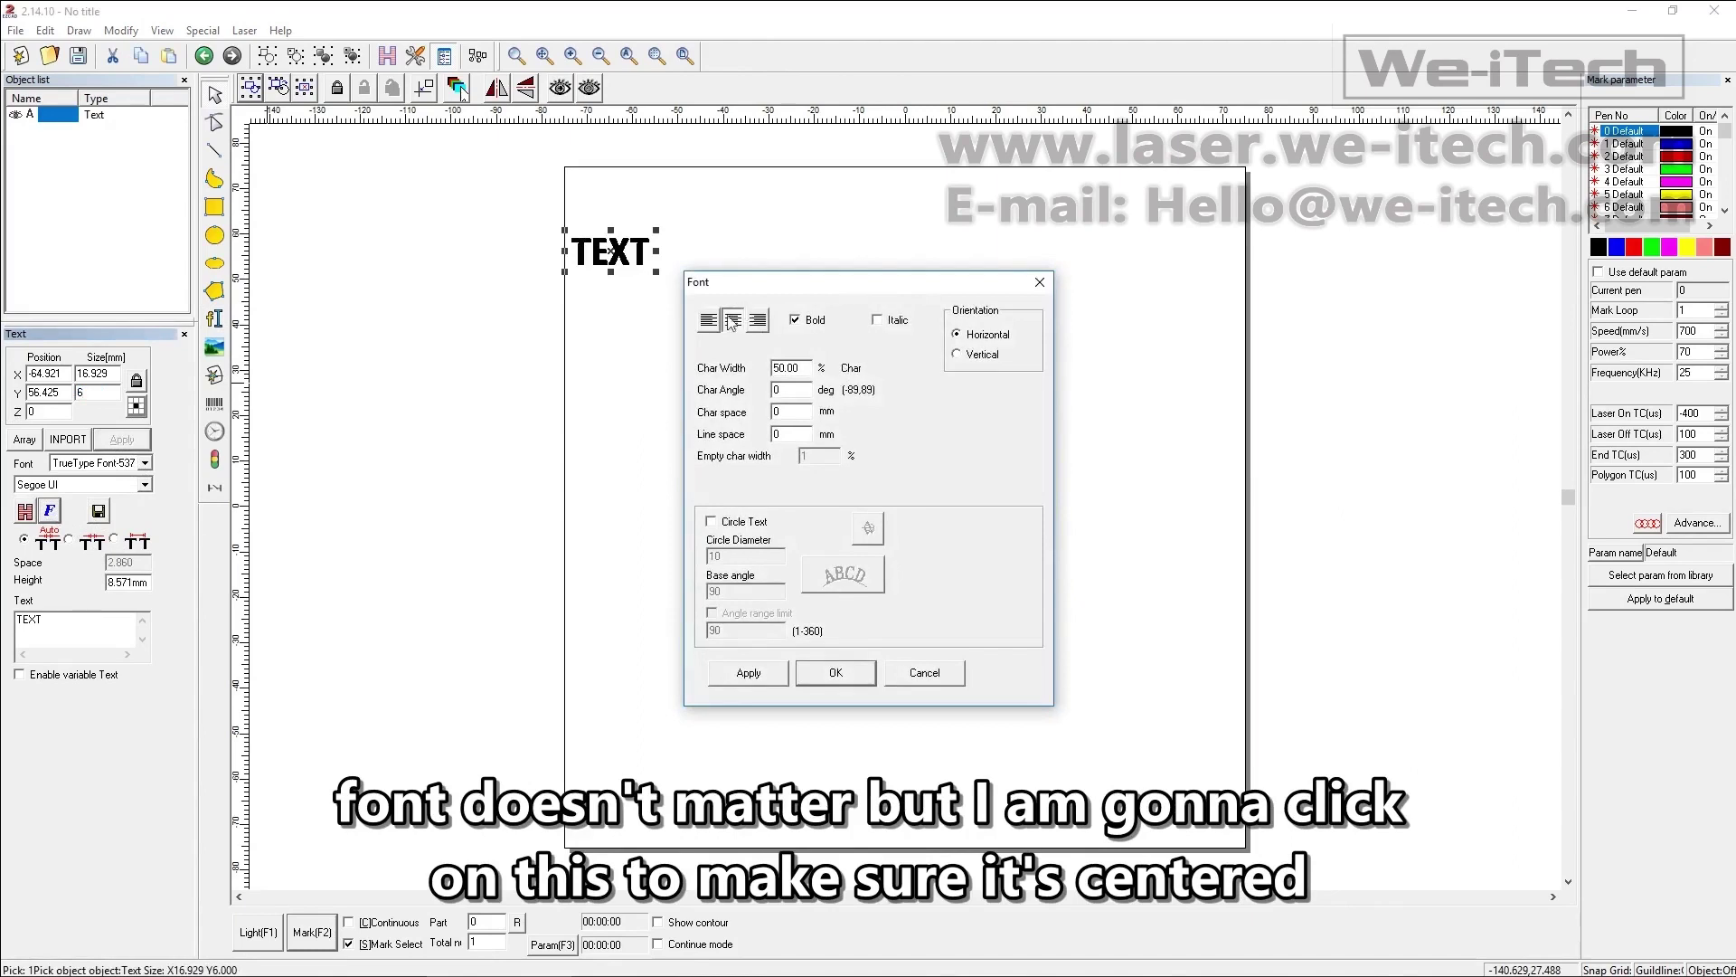
click(733, 322)
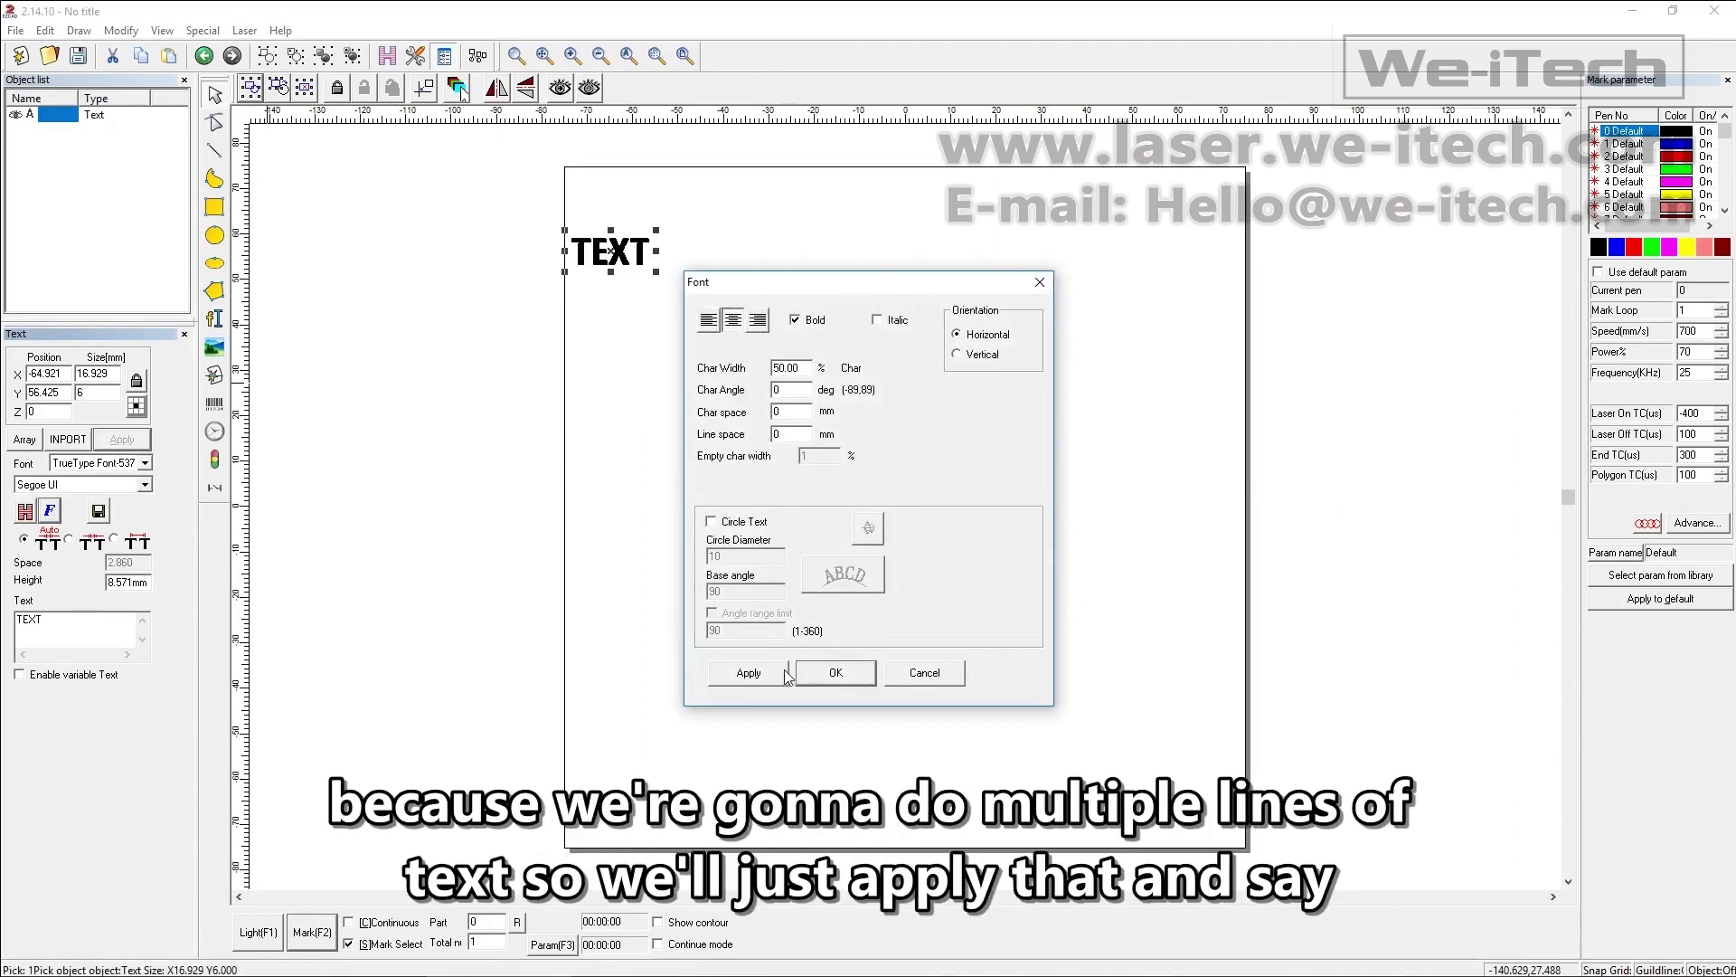
click(850, 675)
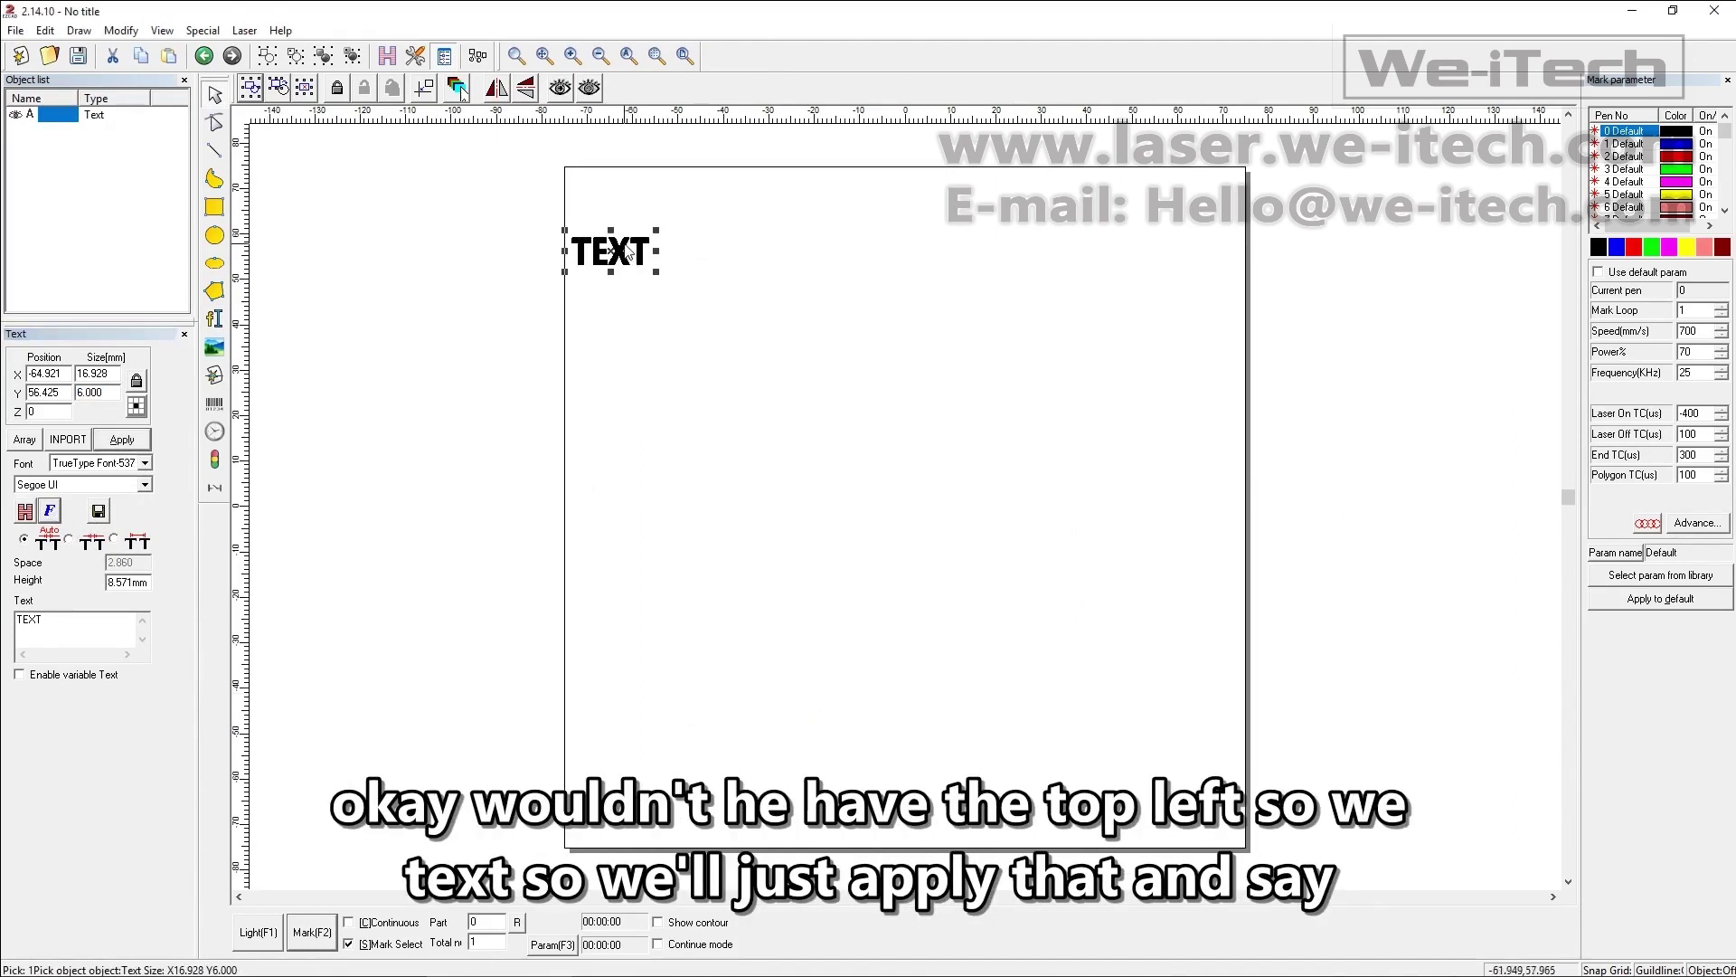
drag(627, 254, 672, 226)
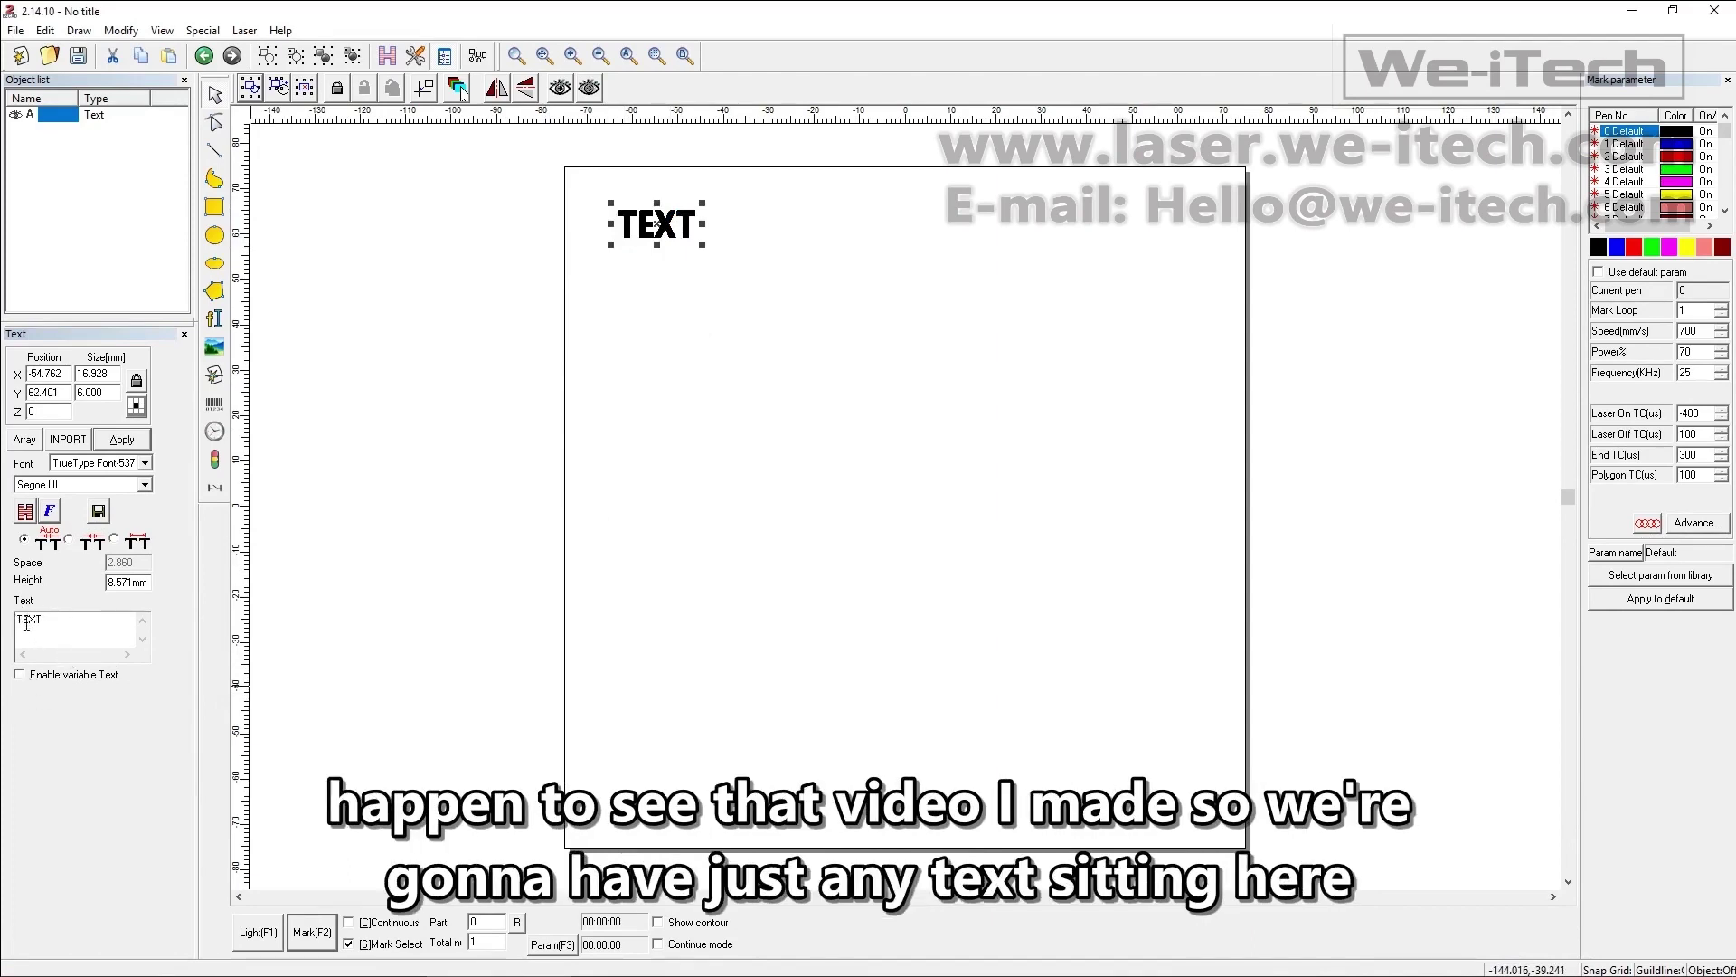
Enable variable text for the object and add a text element of type File.
click(20, 675)
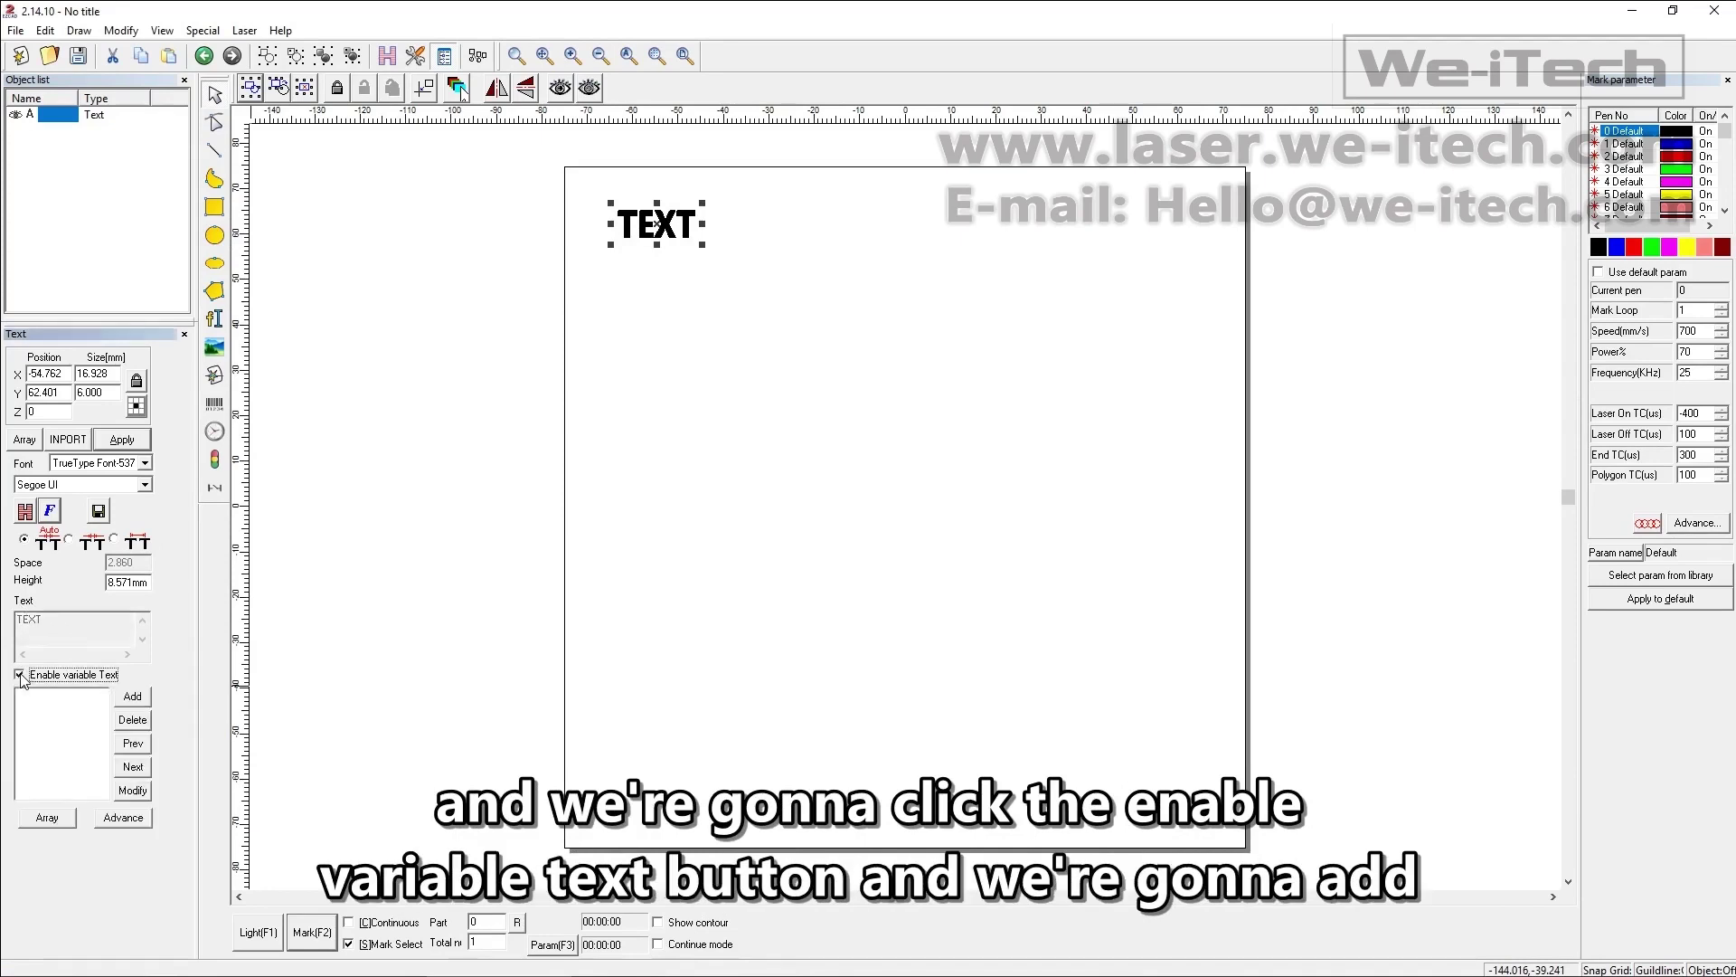
click(145, 698)
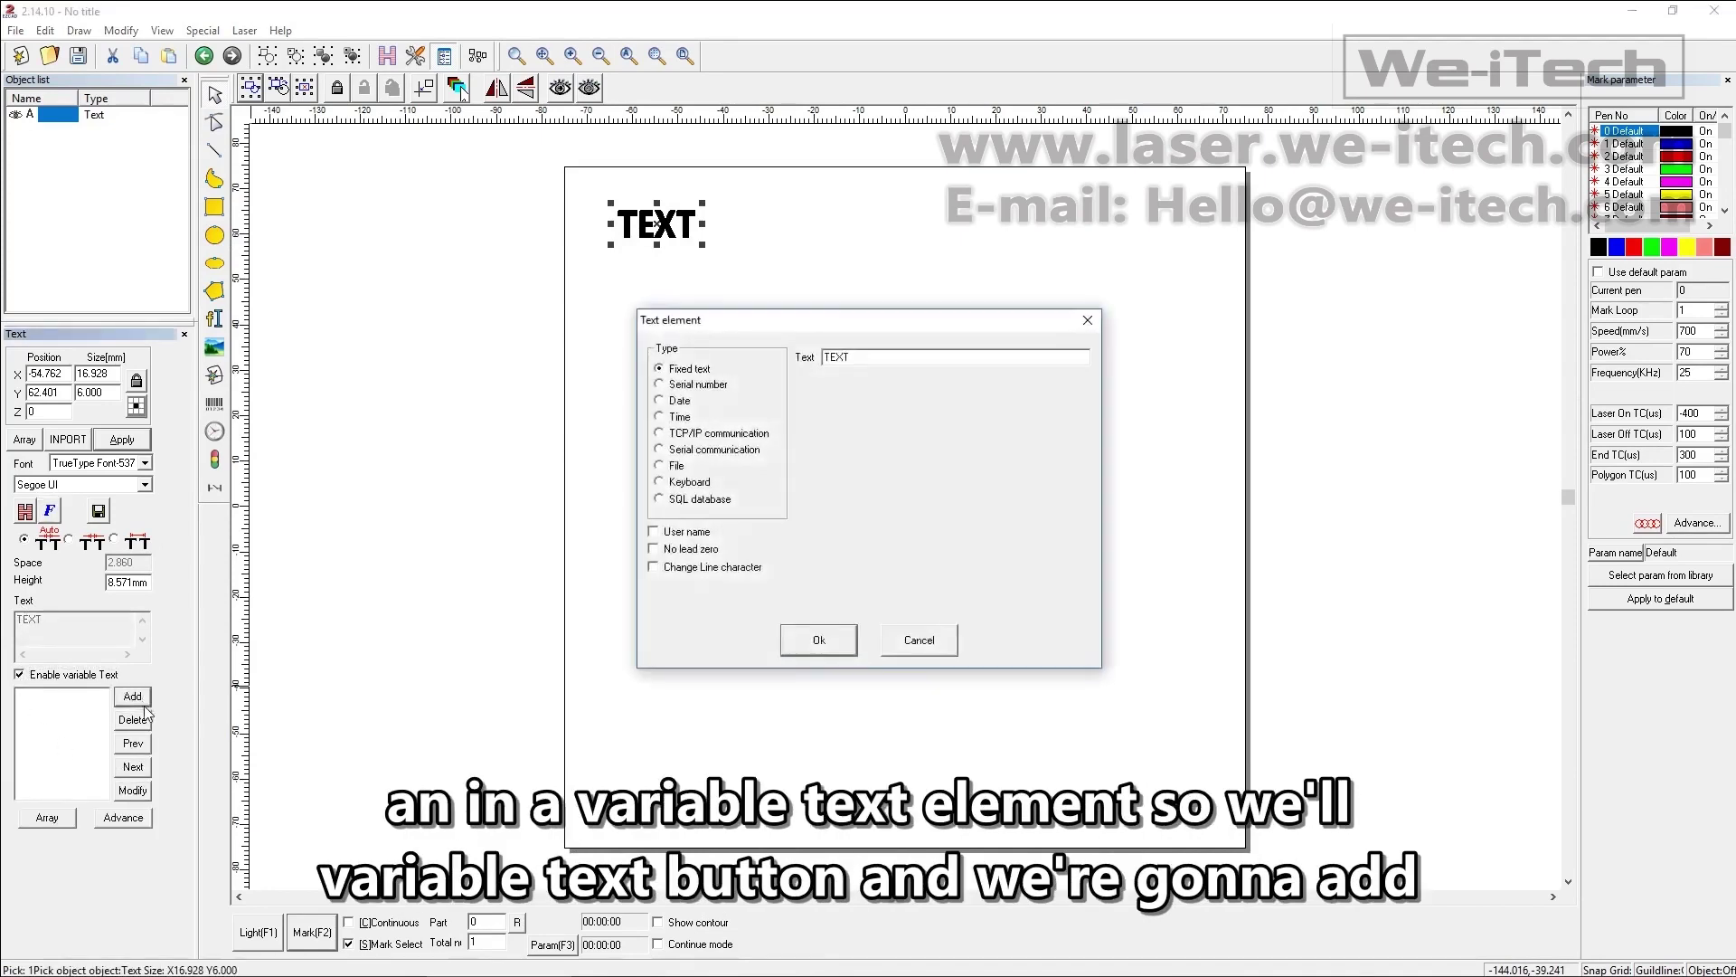
click(659, 466)
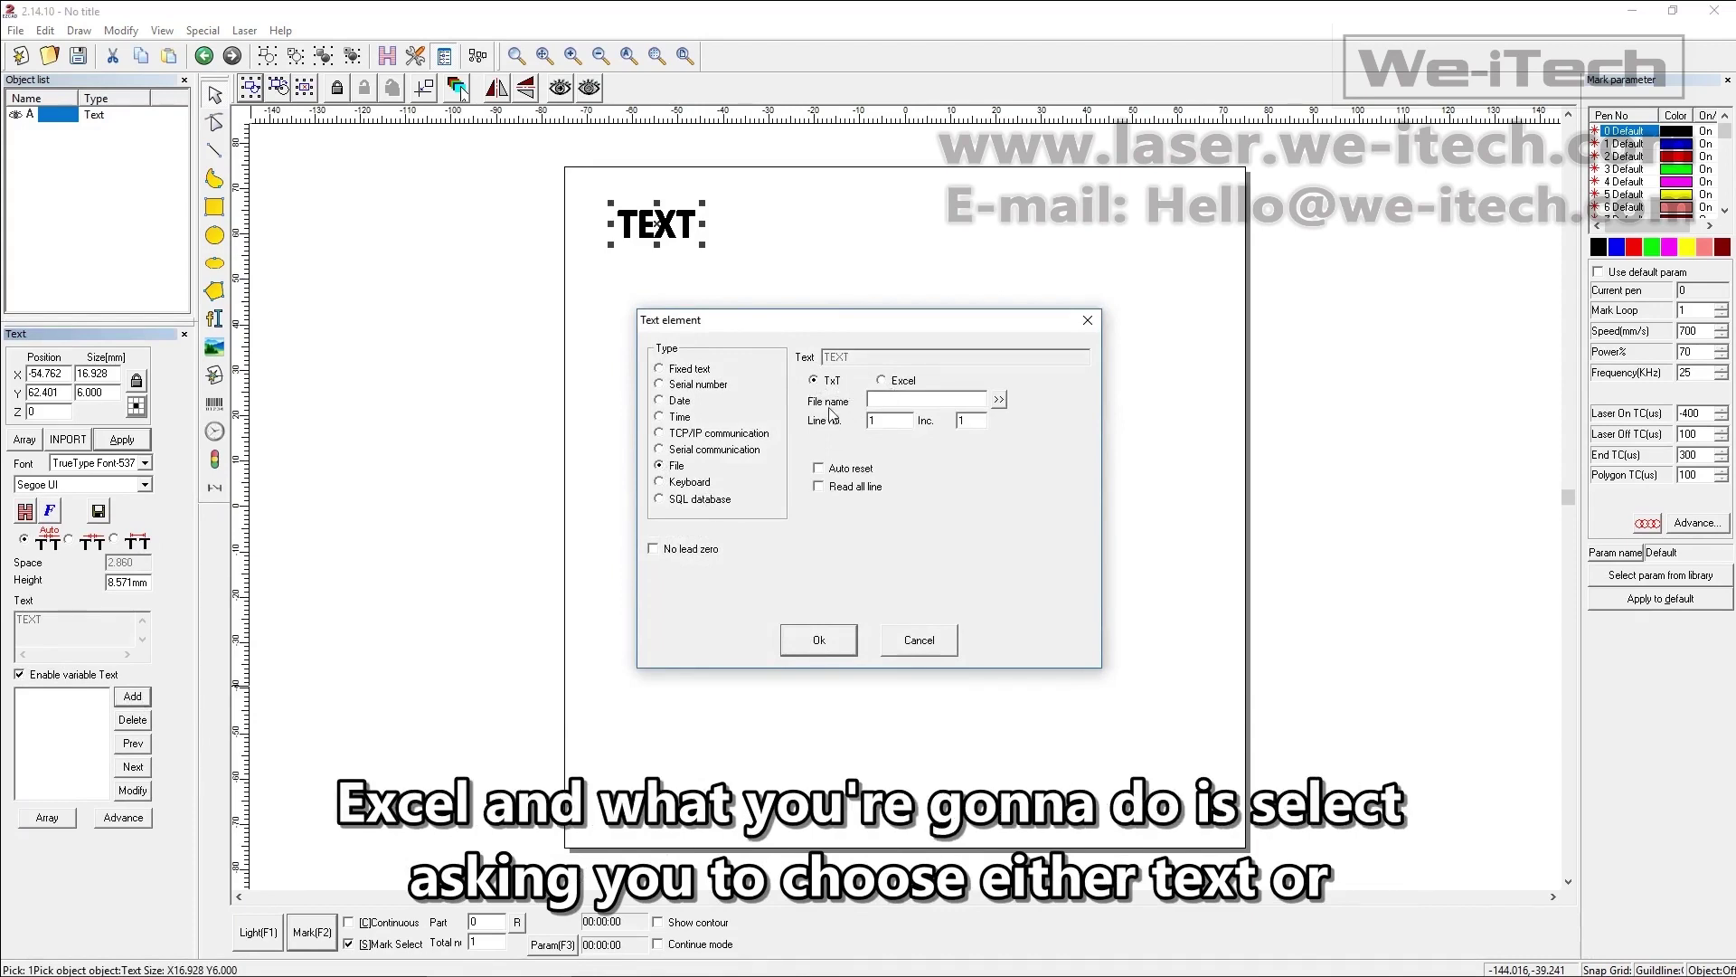
click(958, 404)
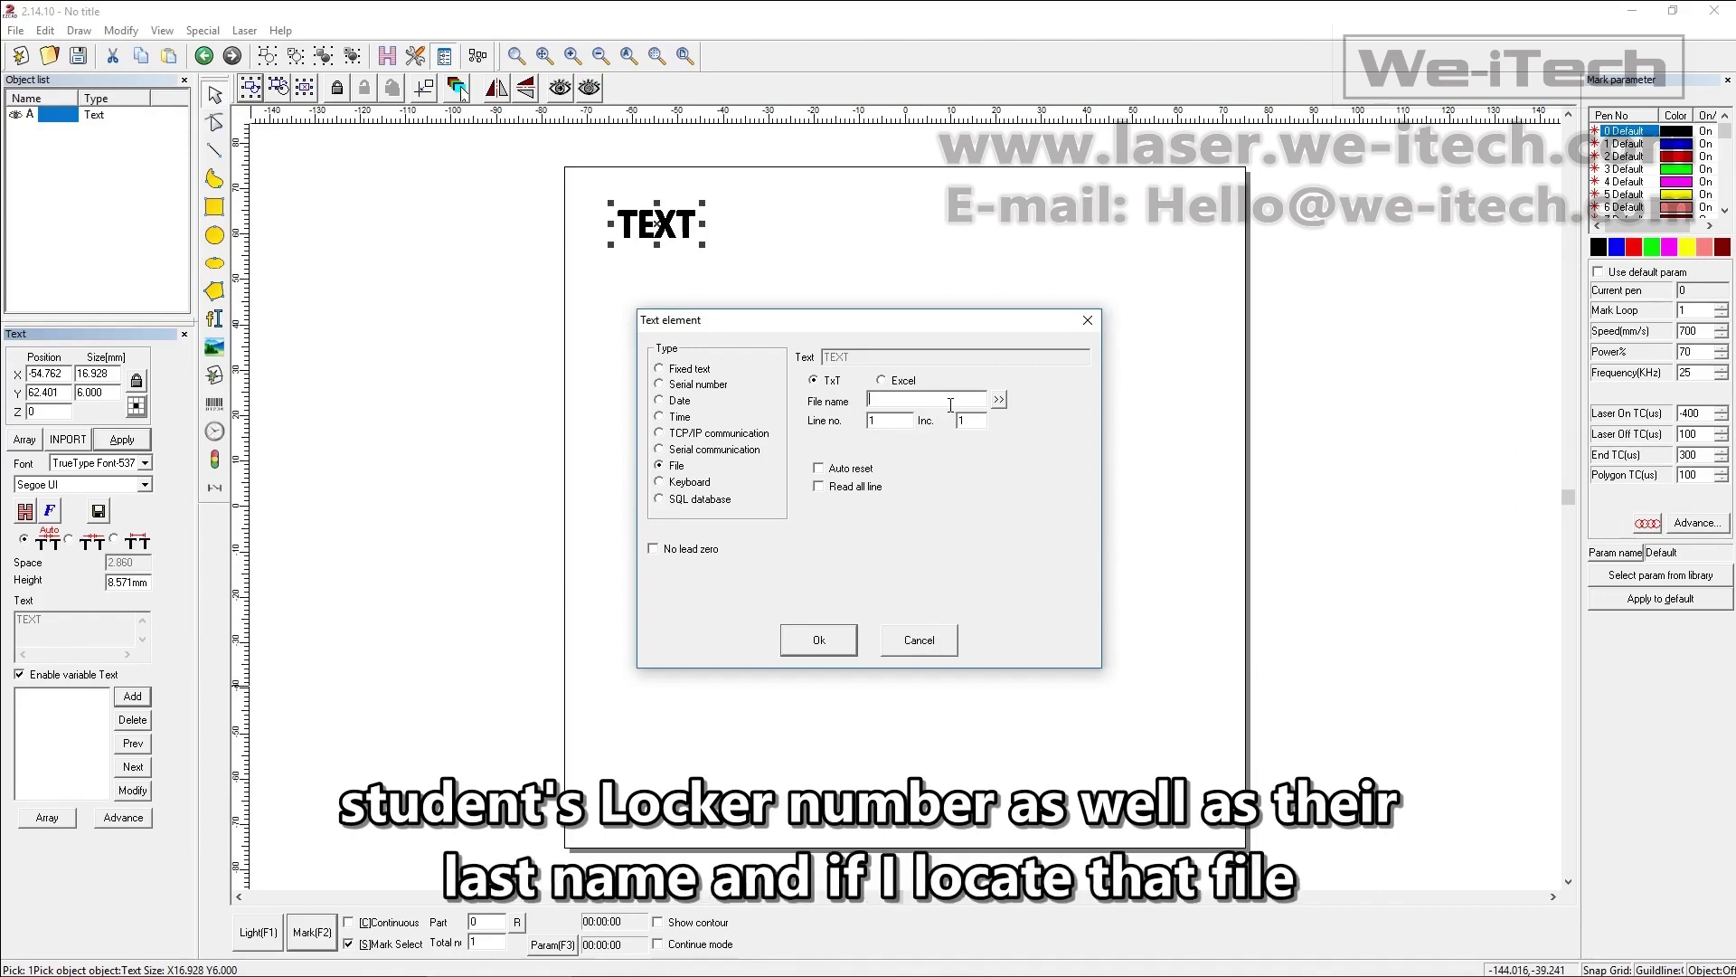
click(998, 400)
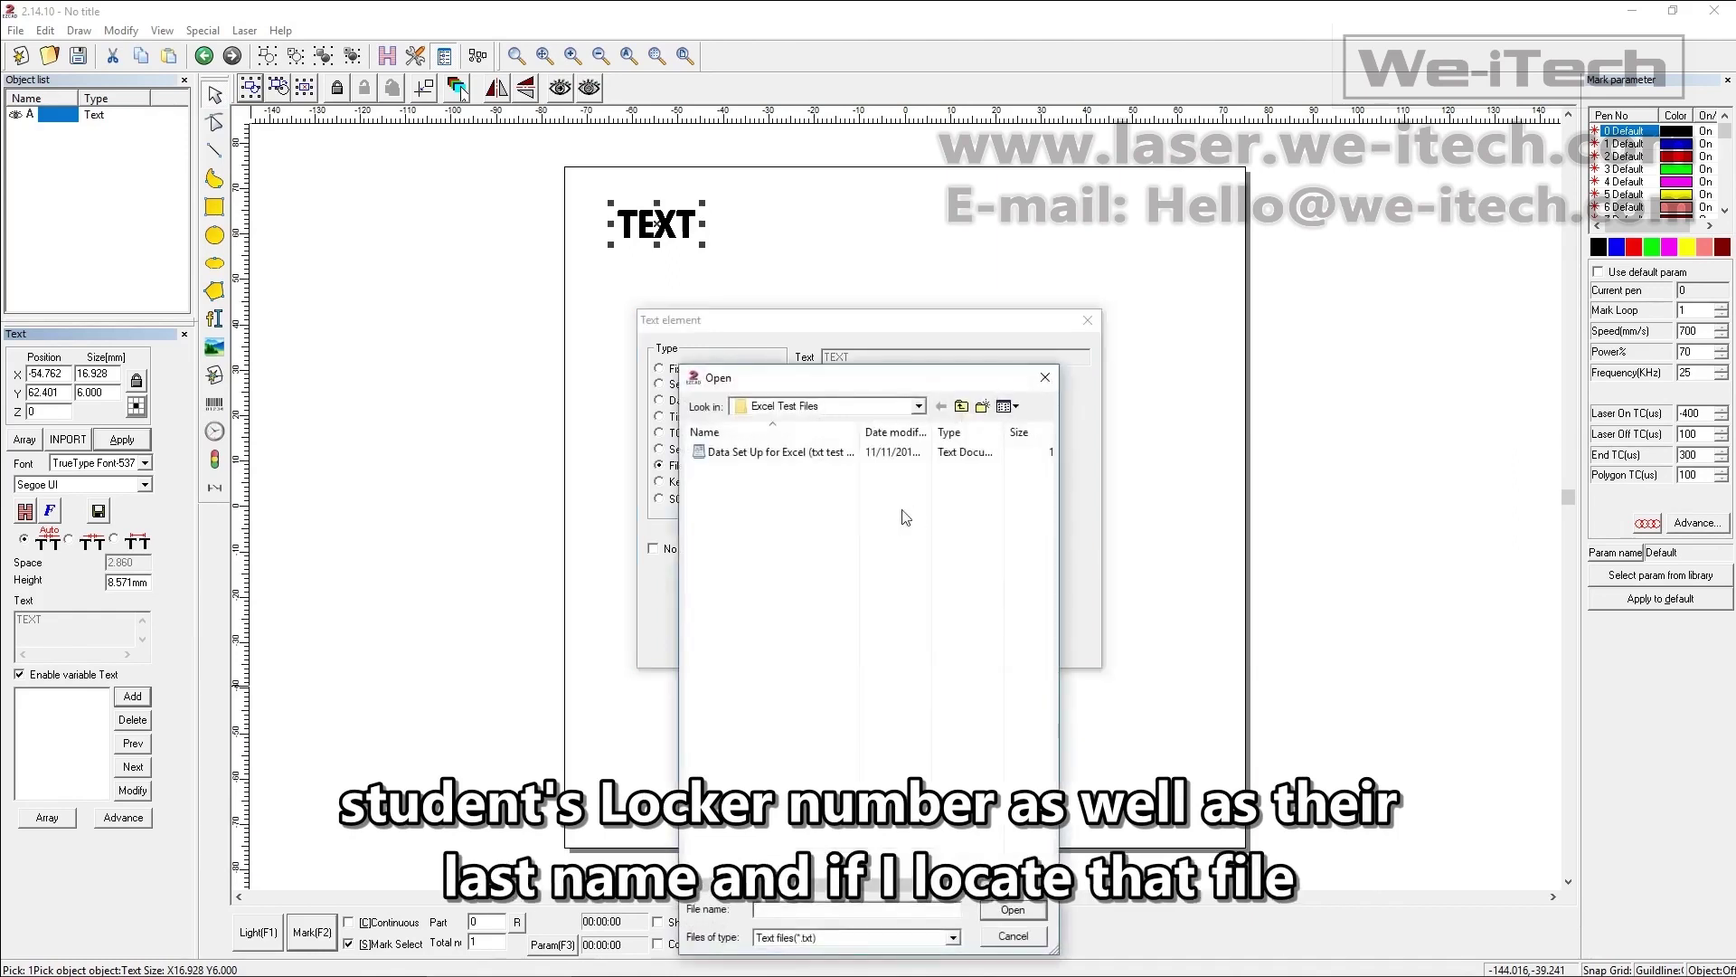
click(1045, 377)
Set the file source to Excel and load Student Locker Numbers.xls from the Excel Test Files folder.
click(881, 381)
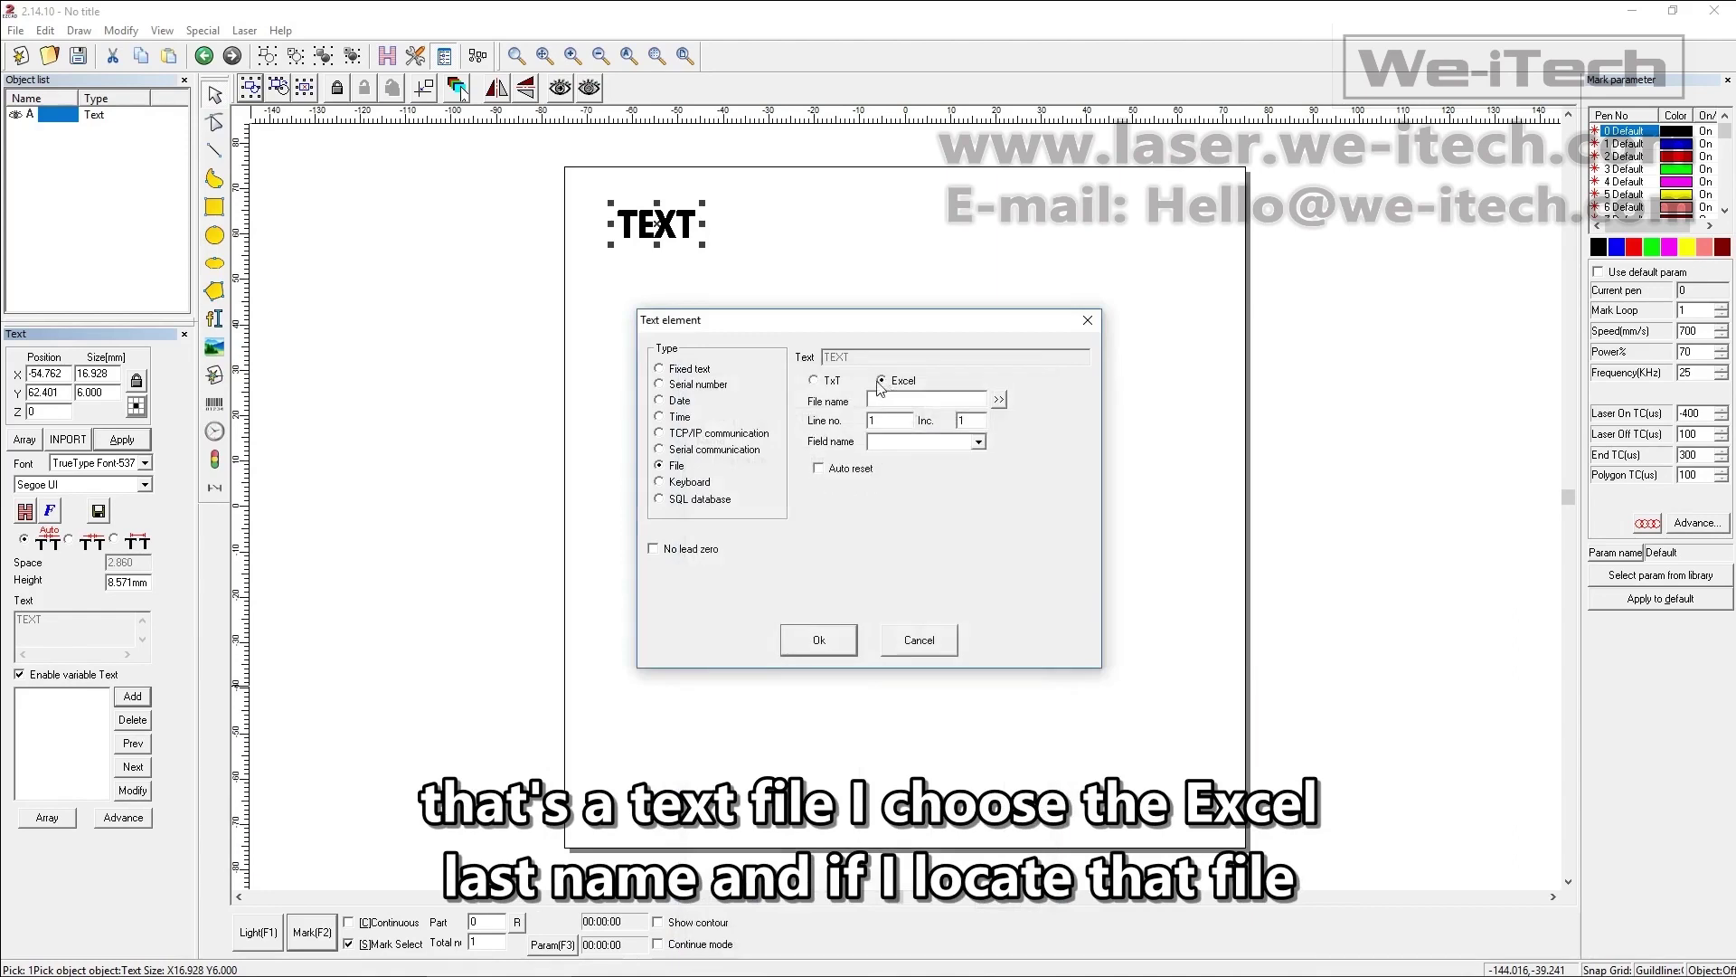
click(998, 400)
click(762, 453)
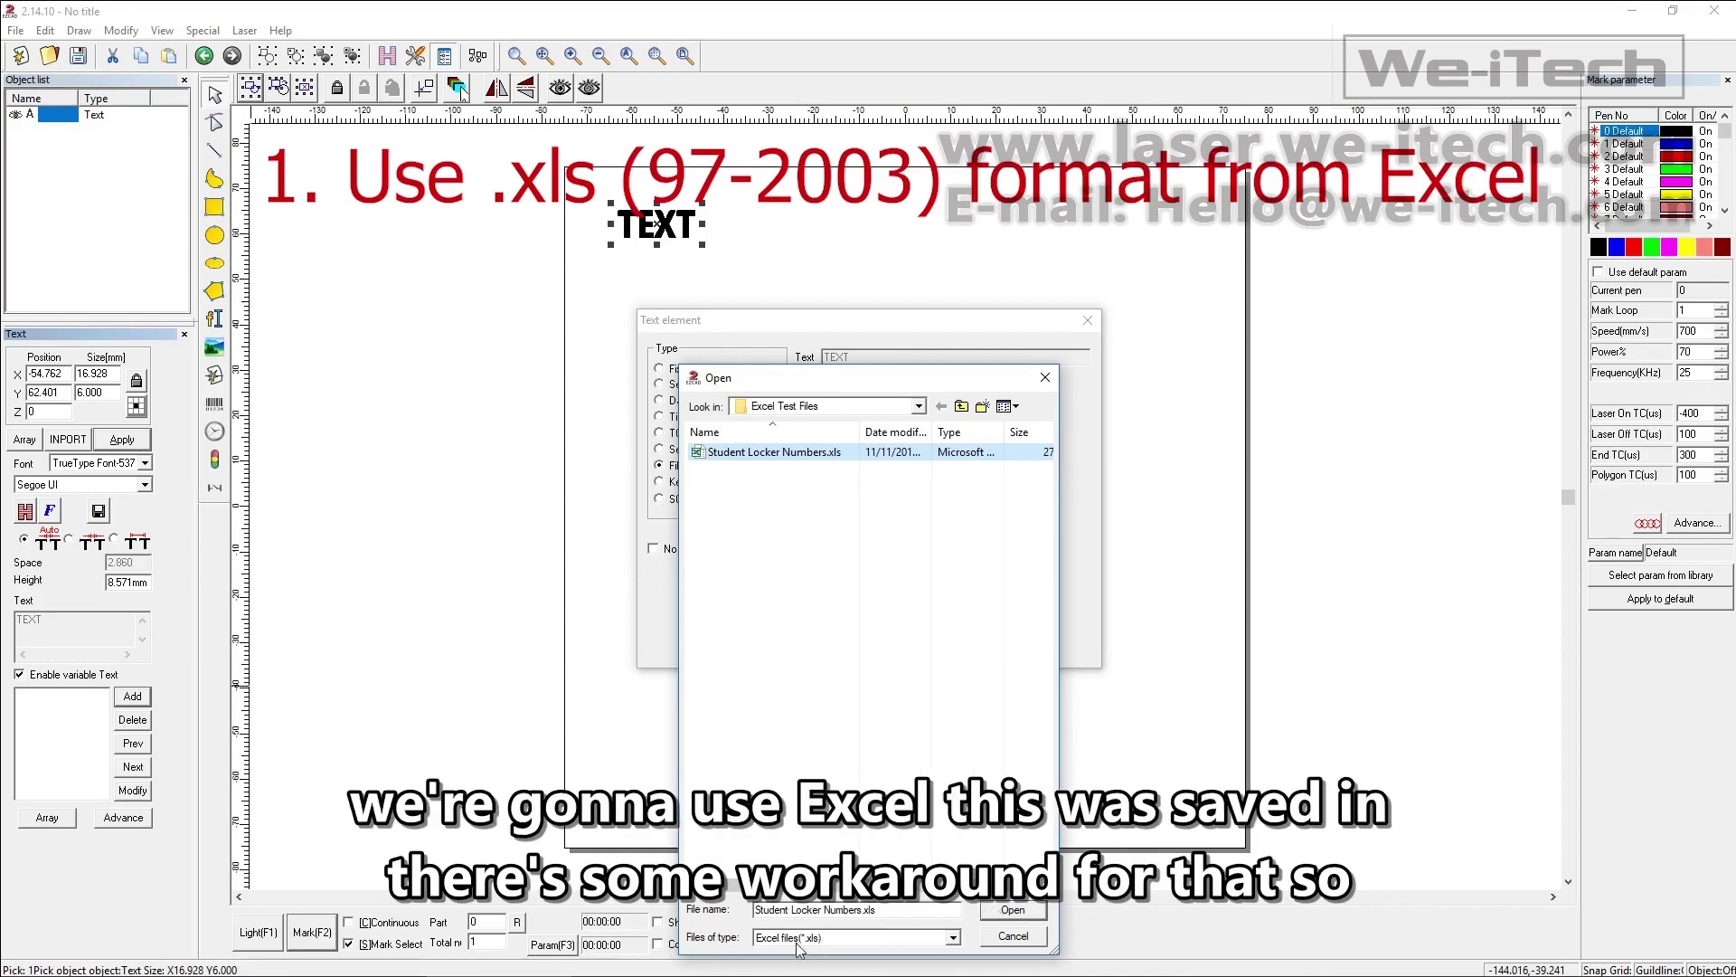
click(1013, 909)
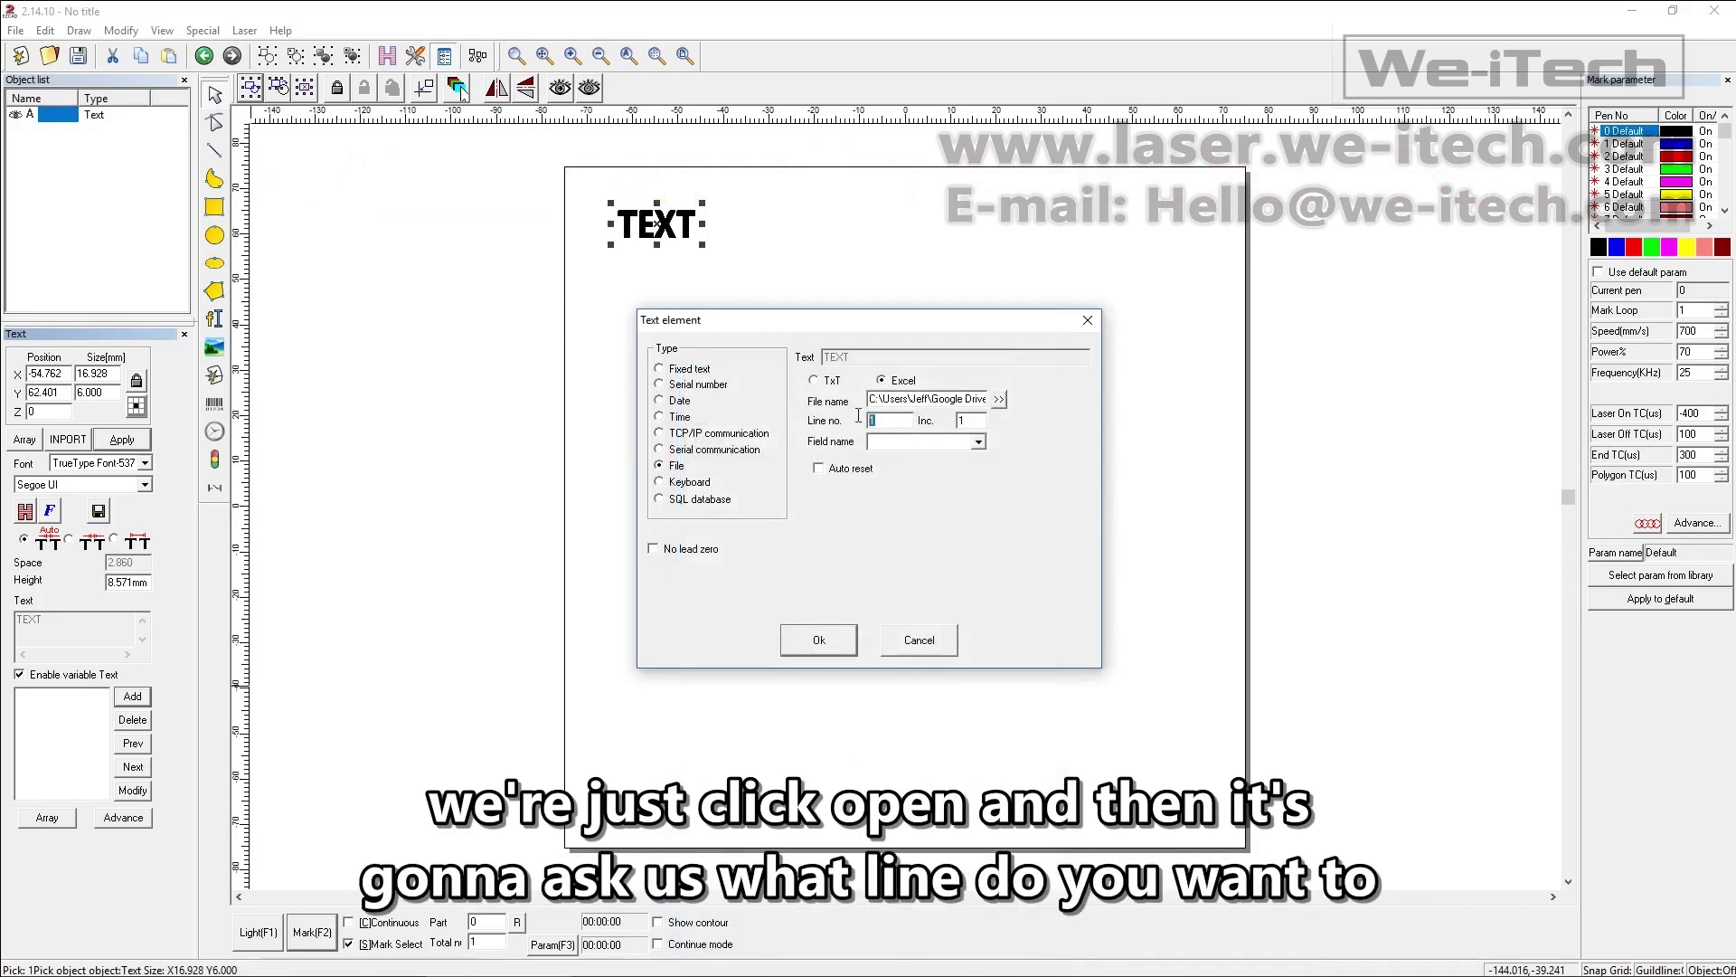
double_click(951, 420)
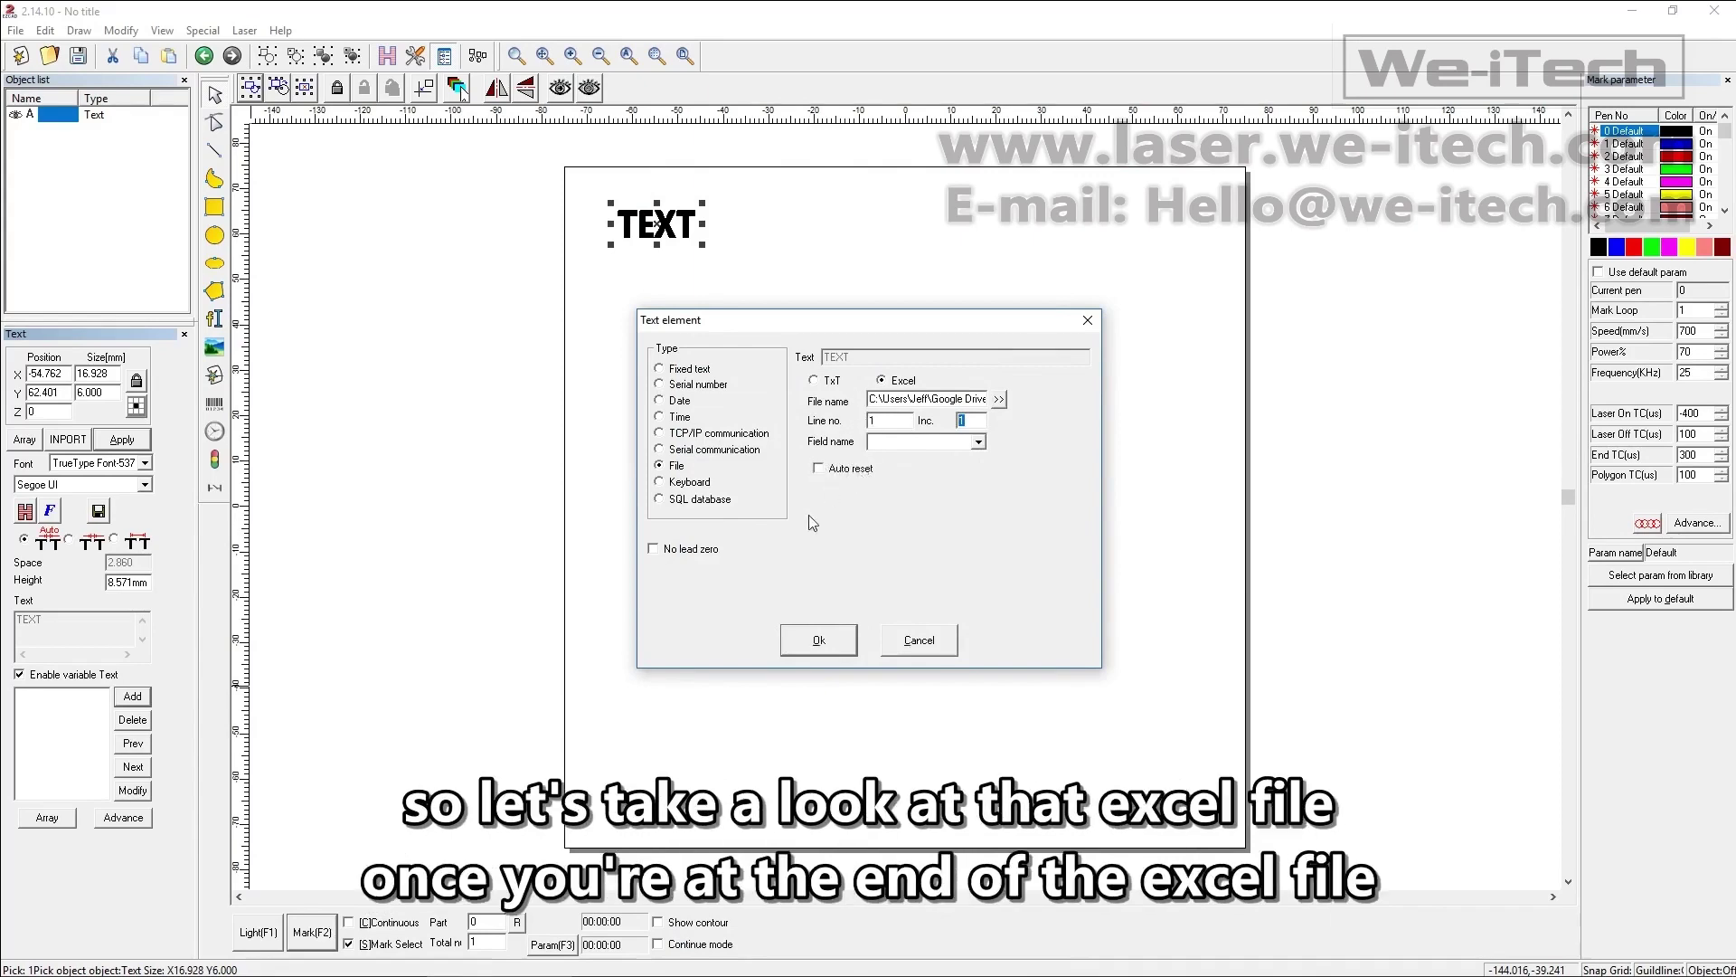
Switch to Excel, move (Blank Sheet) ahead of the Locker Numbers sheet, and return Locker Numbers to first place.
key(alt+Tab)
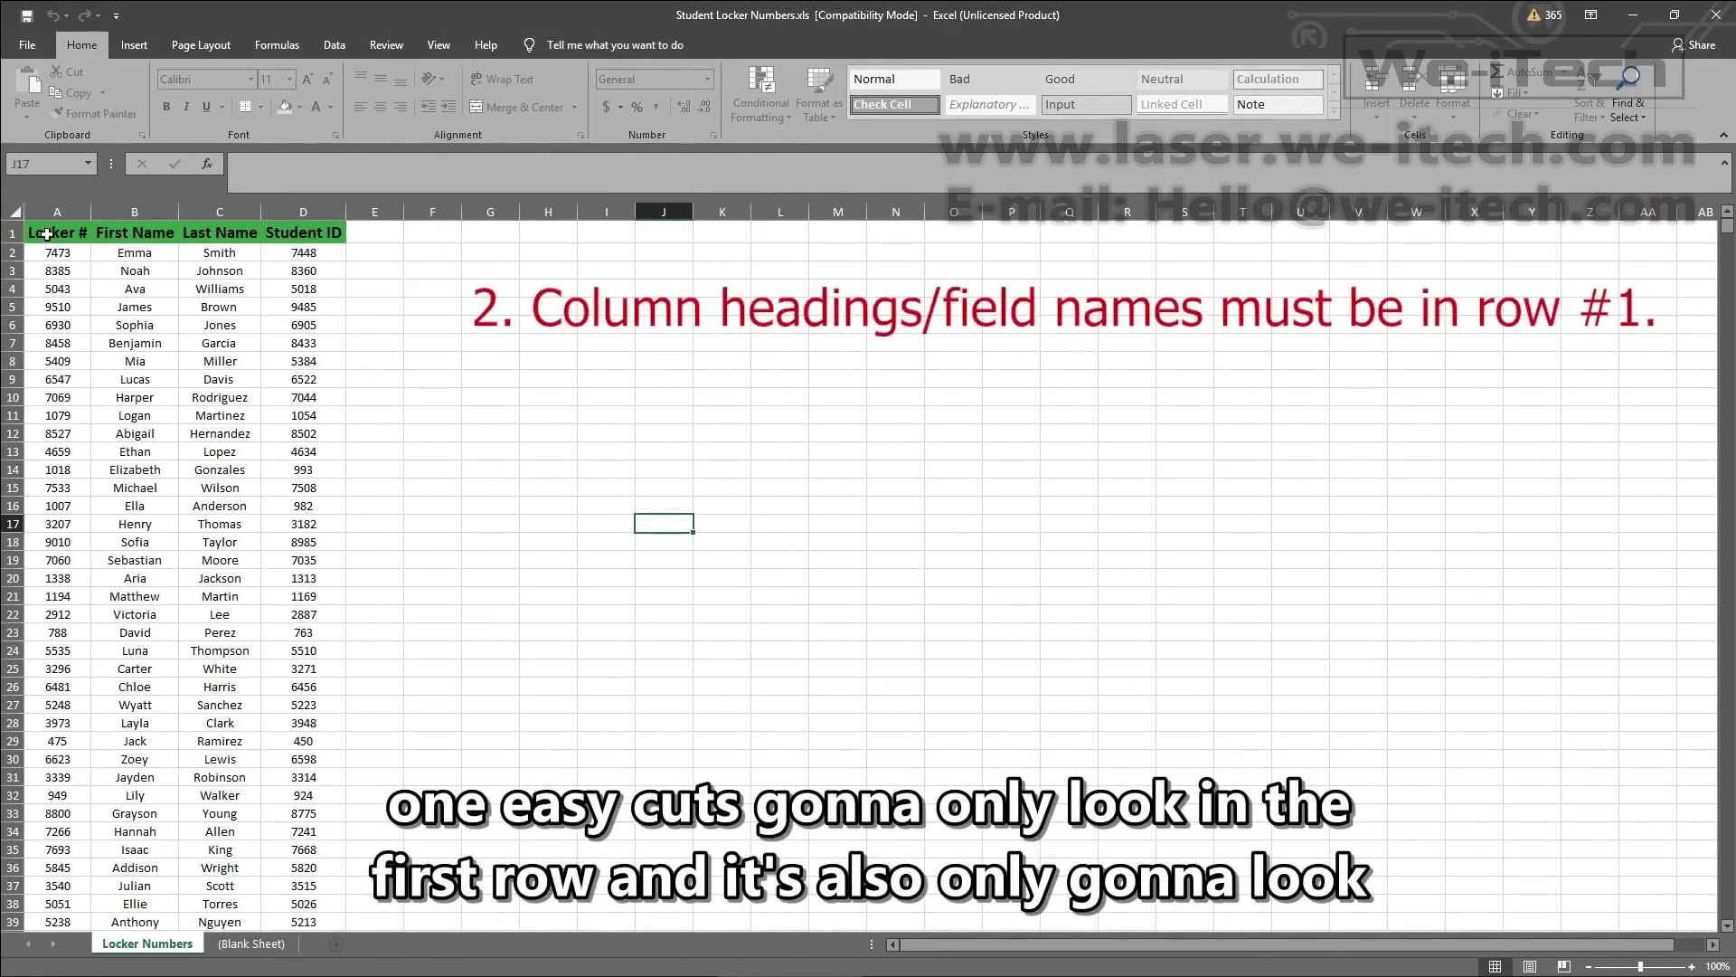
click(252, 945)
click(167, 949)
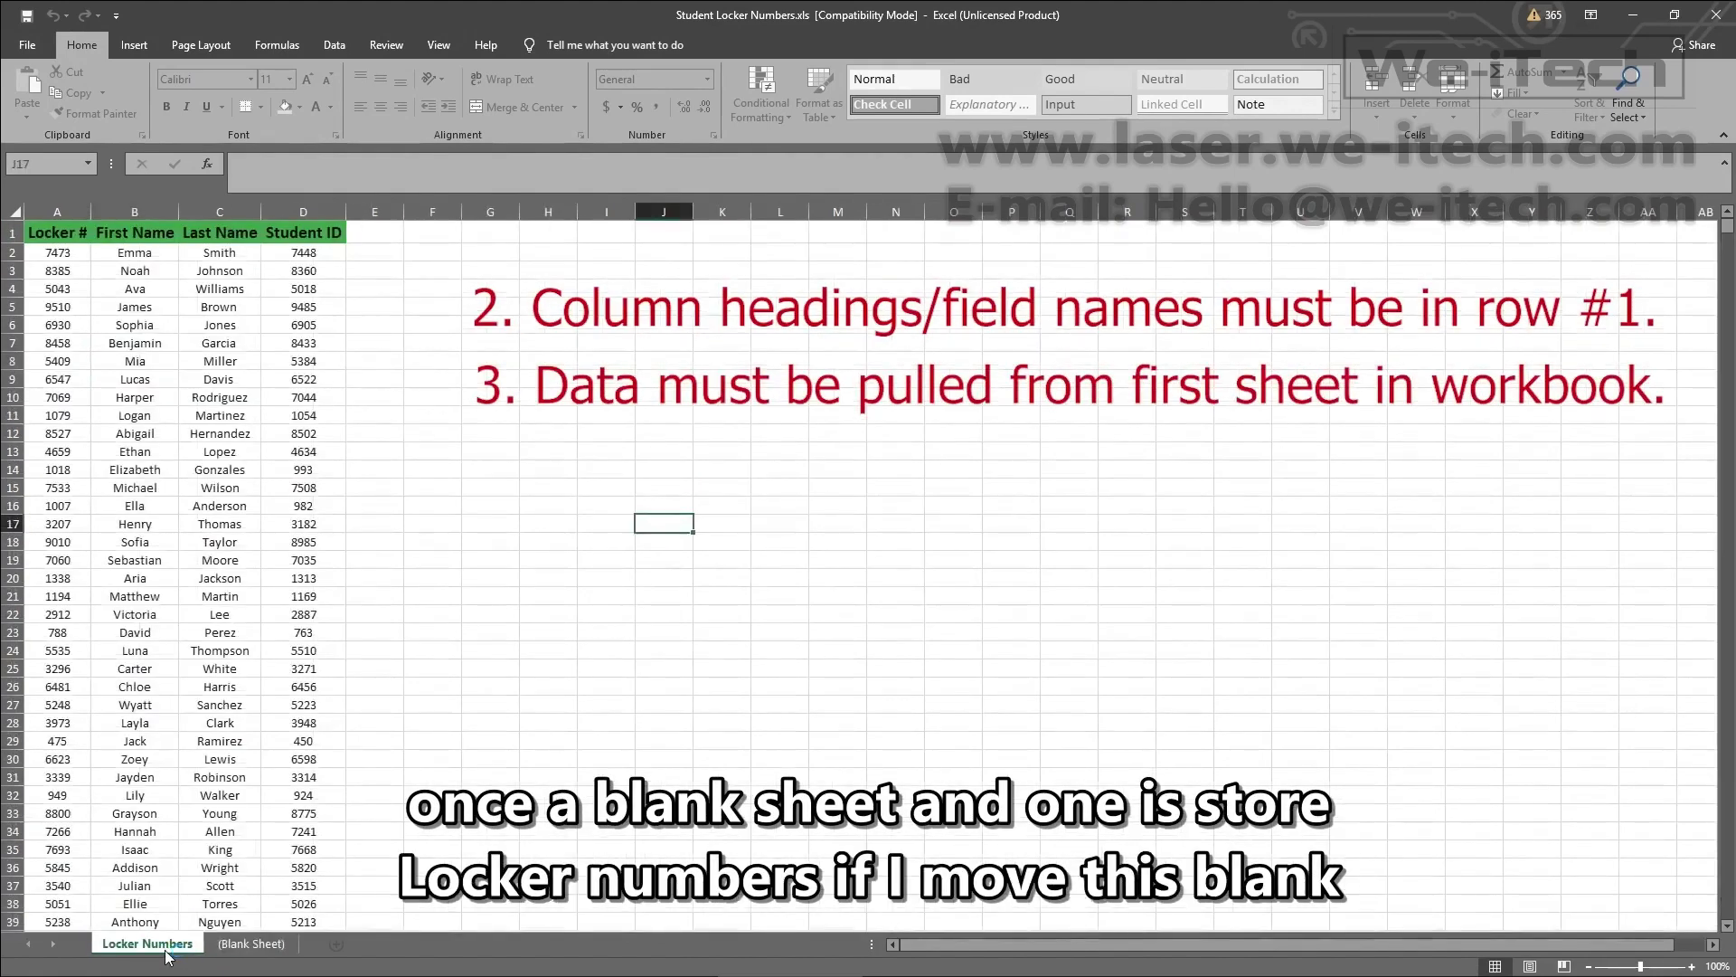
drag(237, 945, 117, 965)
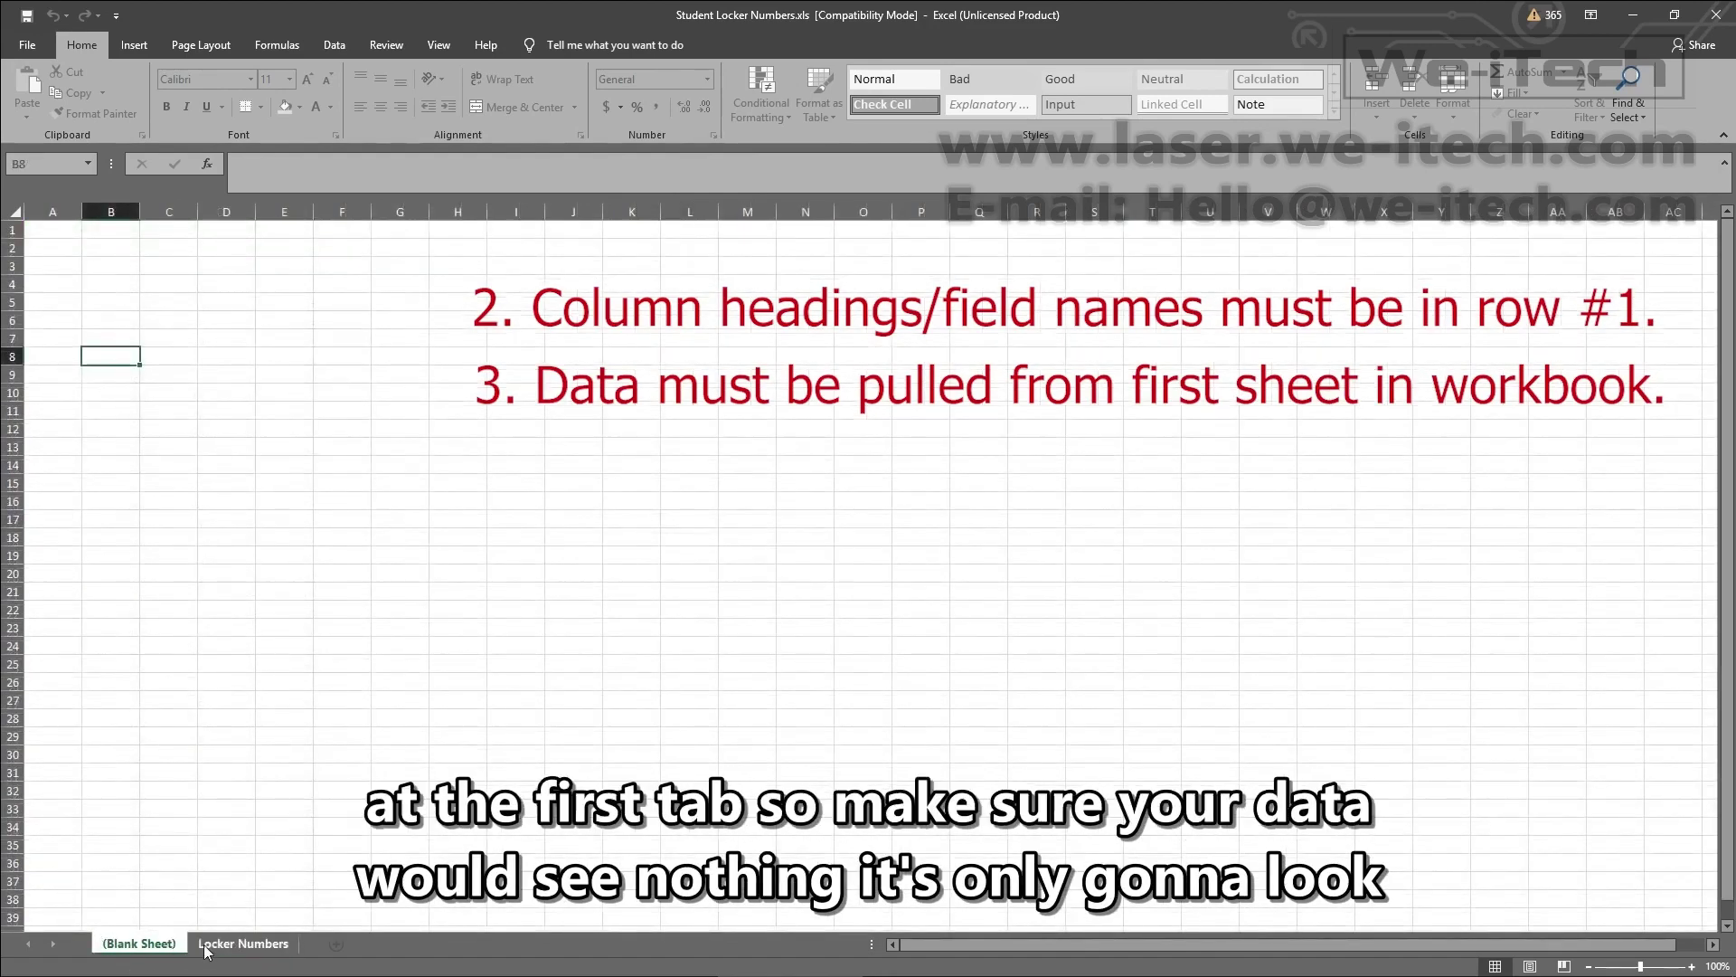
drag(199, 949, 144, 949)
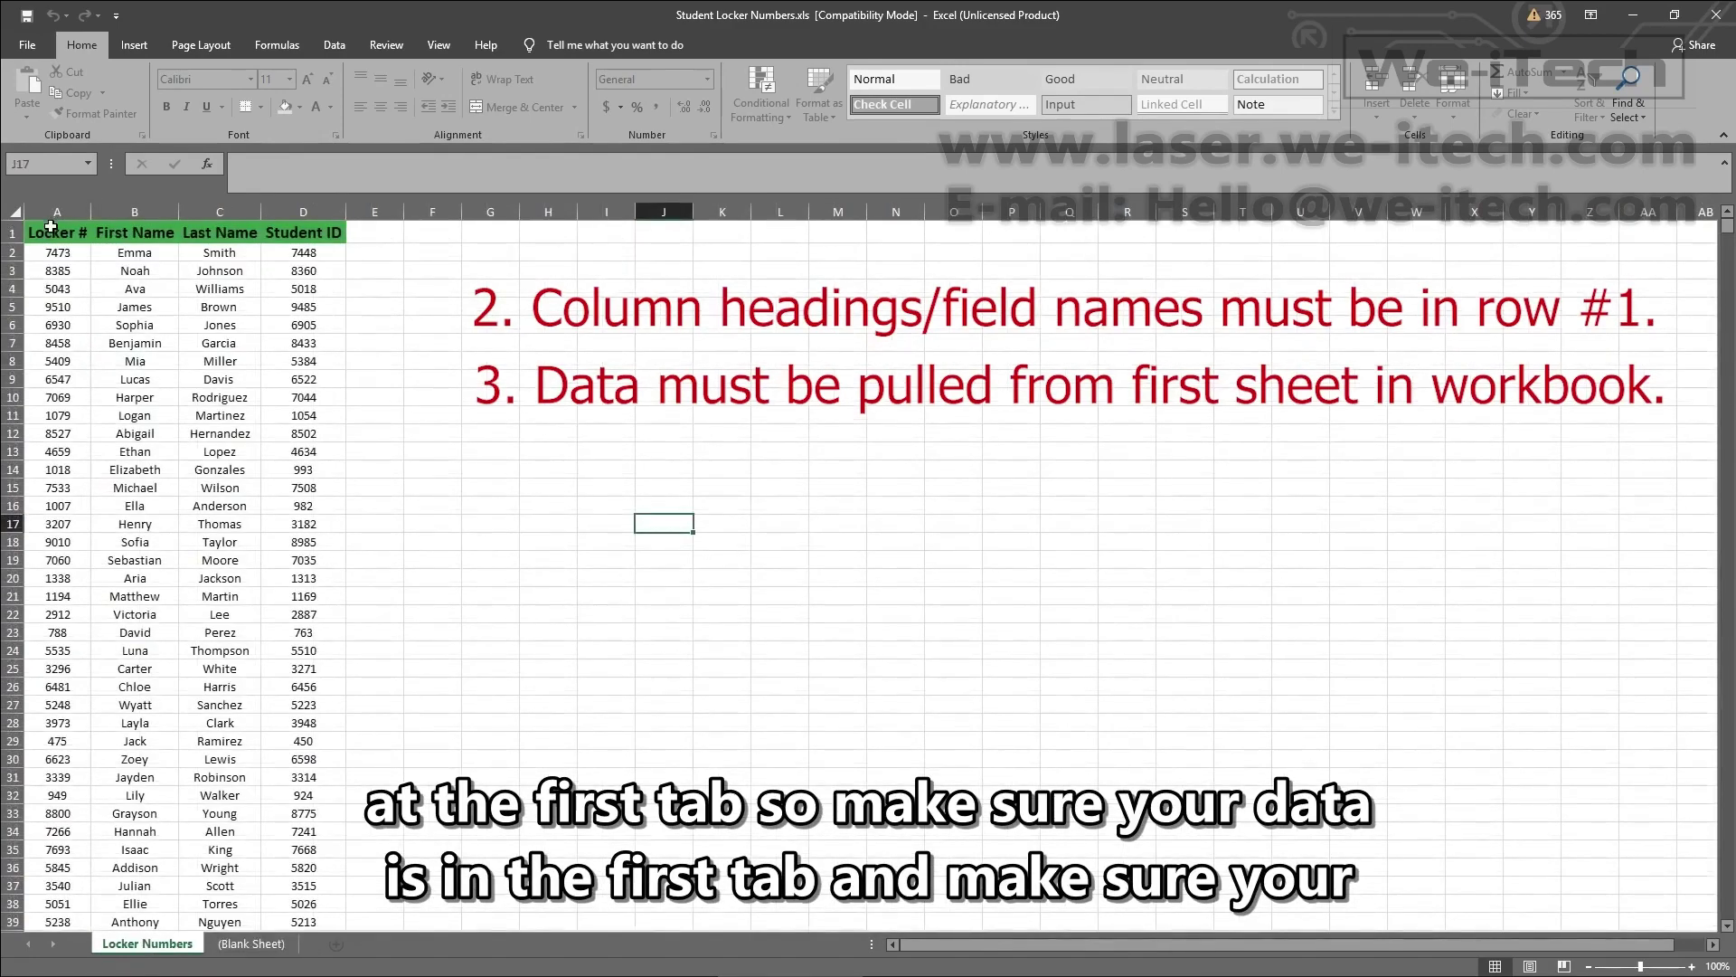
Examine the column headings in row 1 and the locker records from row 2 through row 23.
drag(52, 228, 307, 232)
click(307, 232)
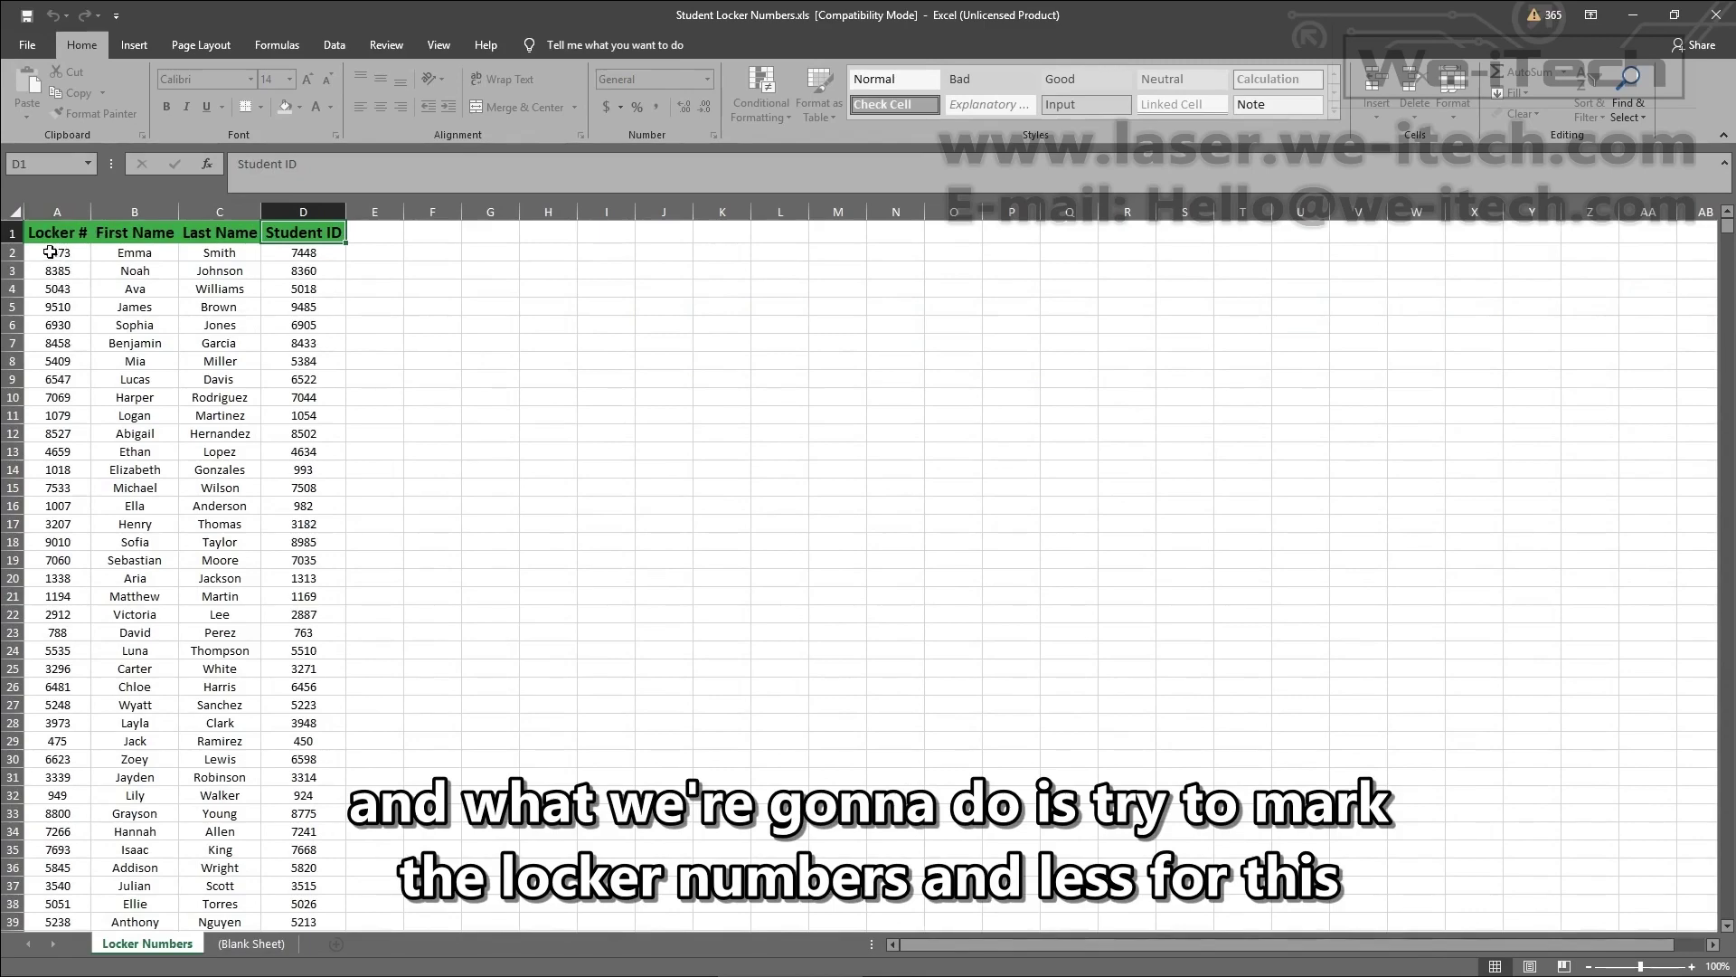
drag(50, 253, 310, 614)
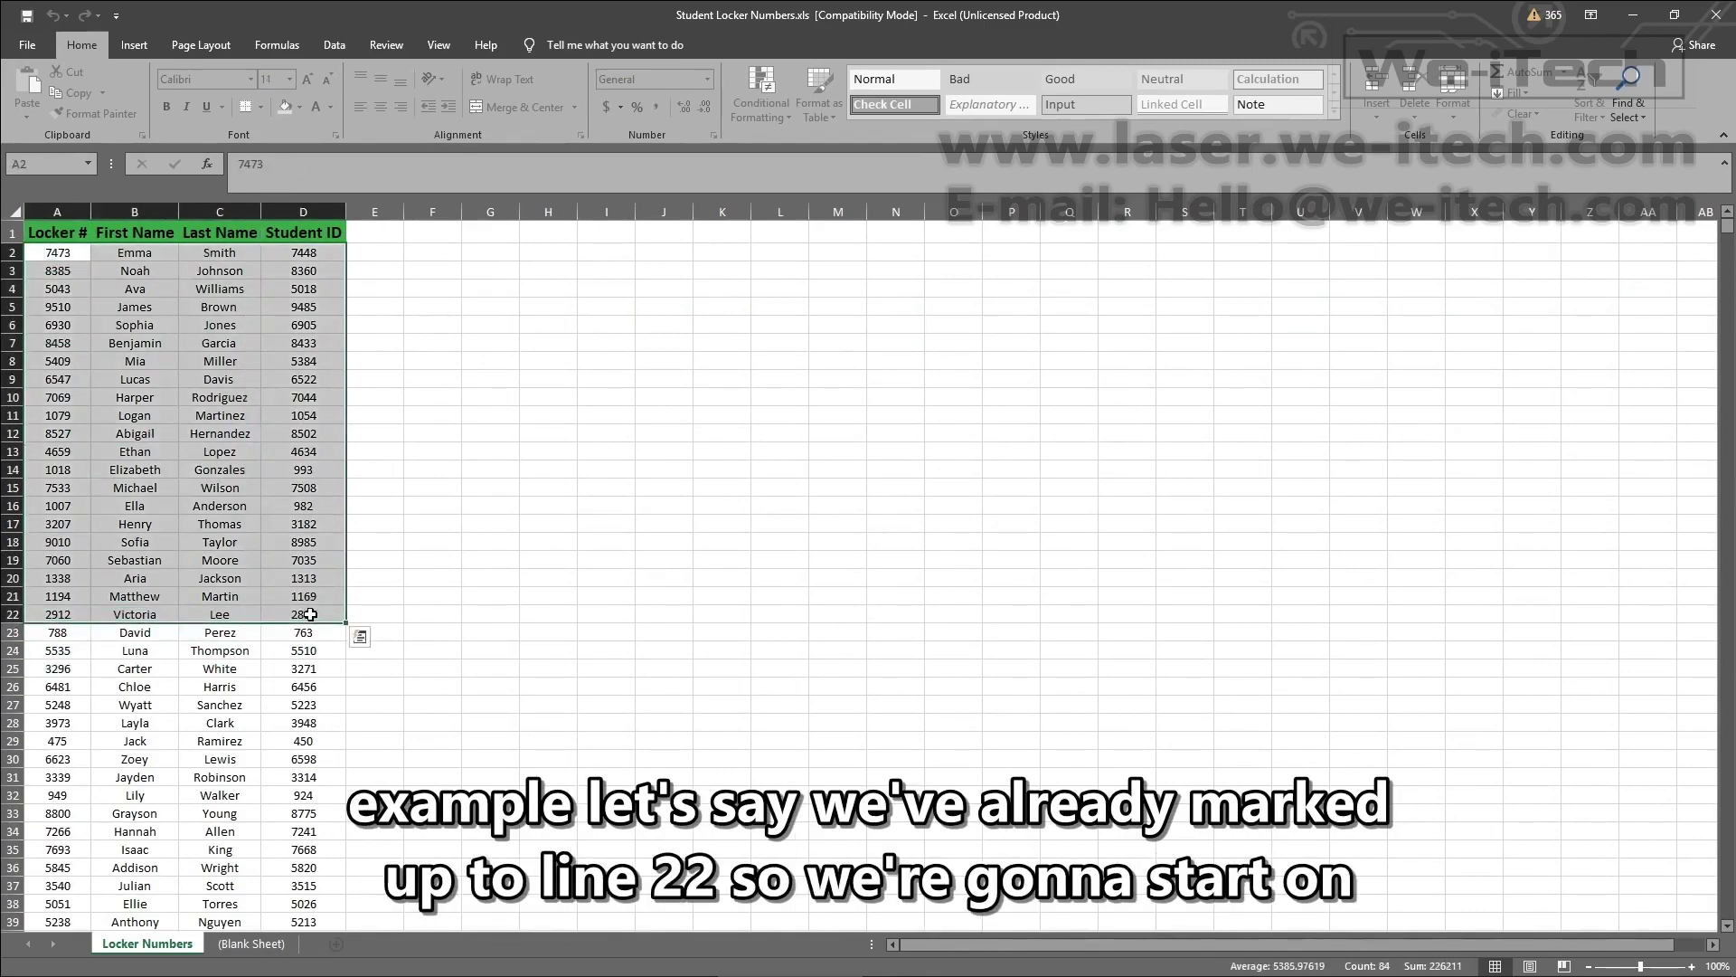
click(81, 640)
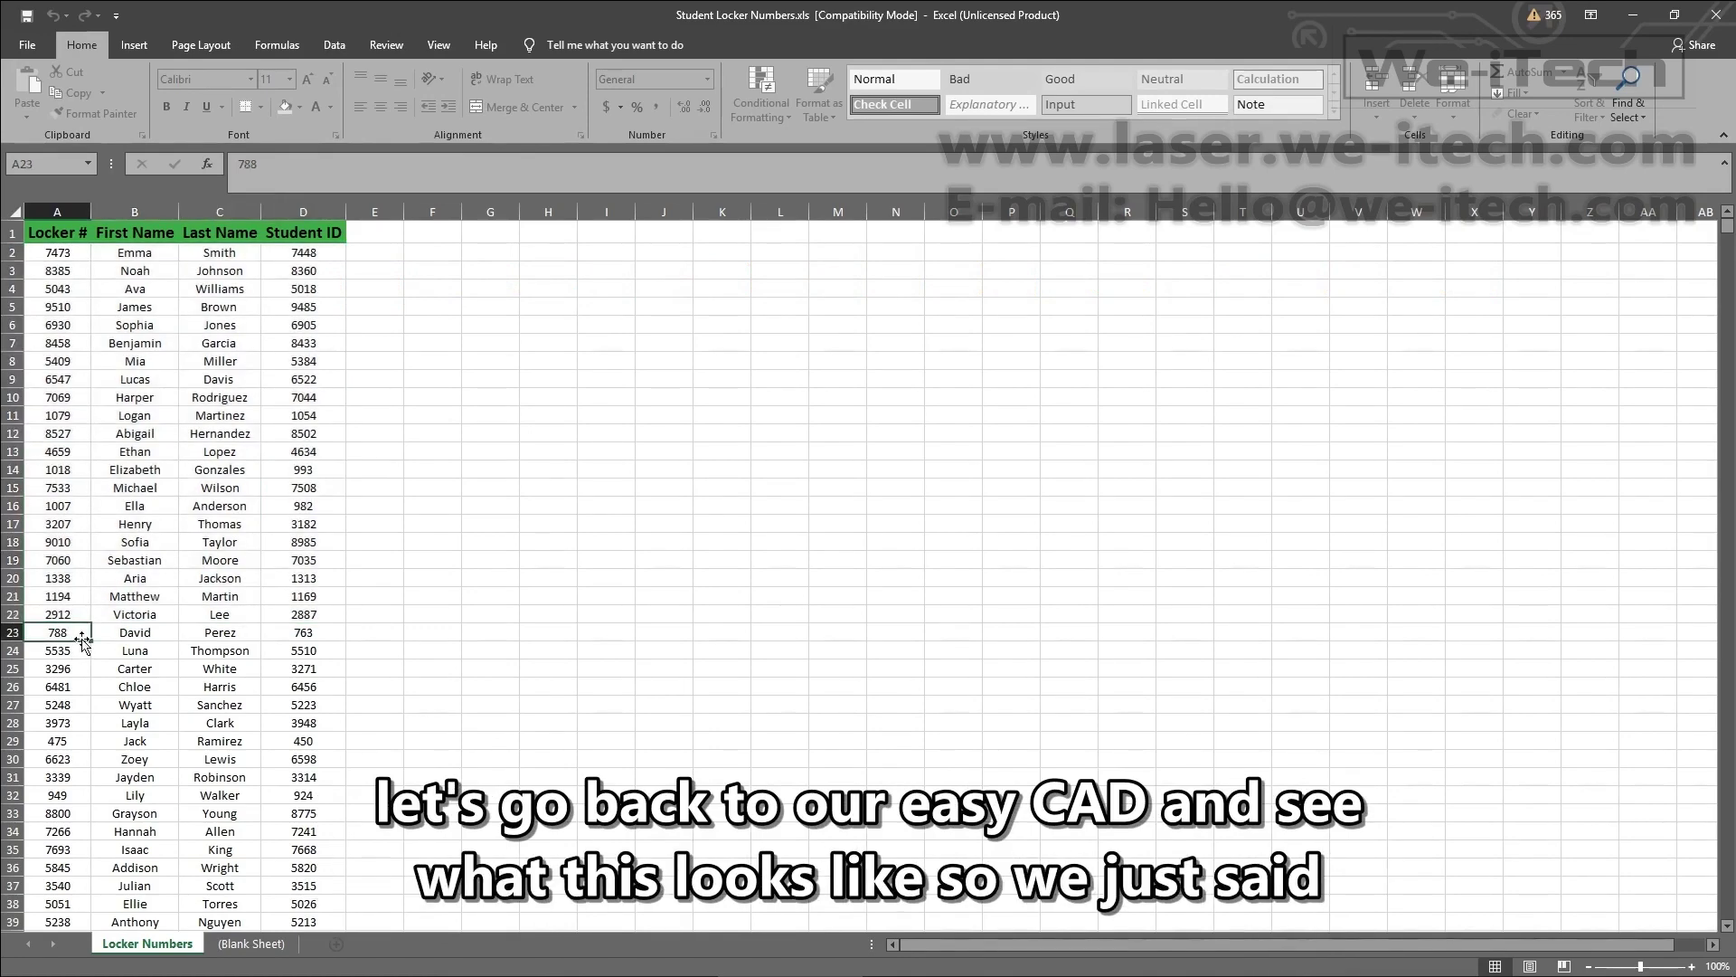
Switch back to EZCAD, set the Excel element's starting line number to 22, and check its field name list.
key(alt+Tab)
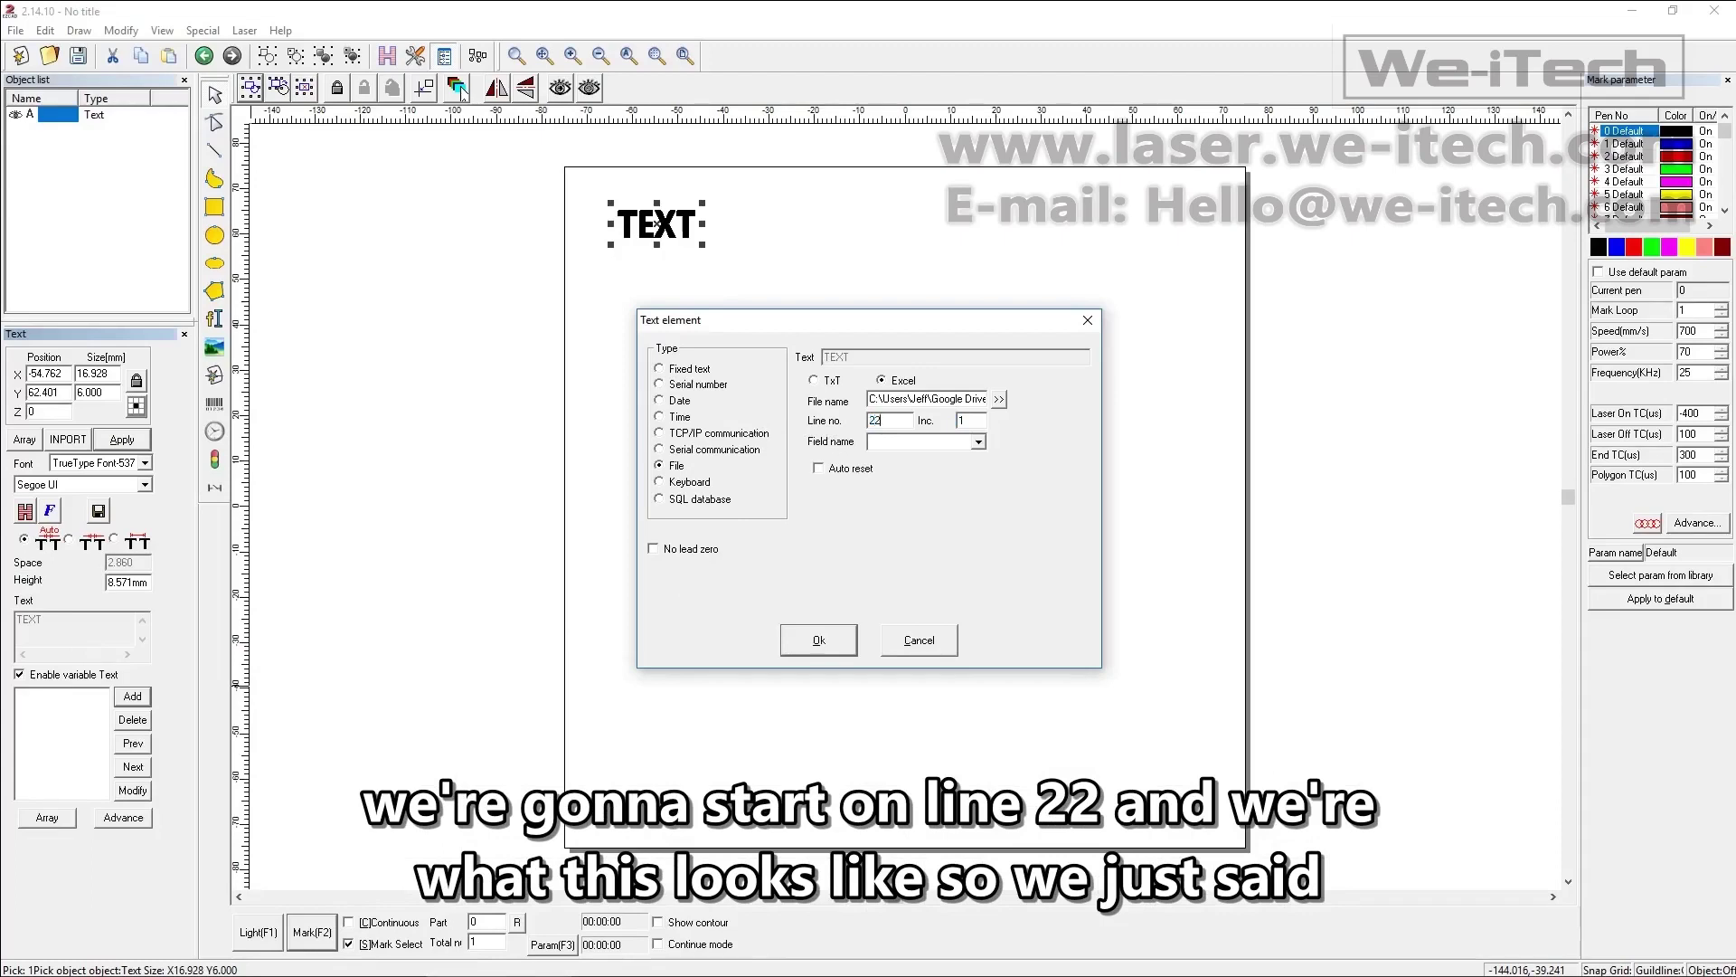
key(Tab)
key(Tab)
key(Tab)
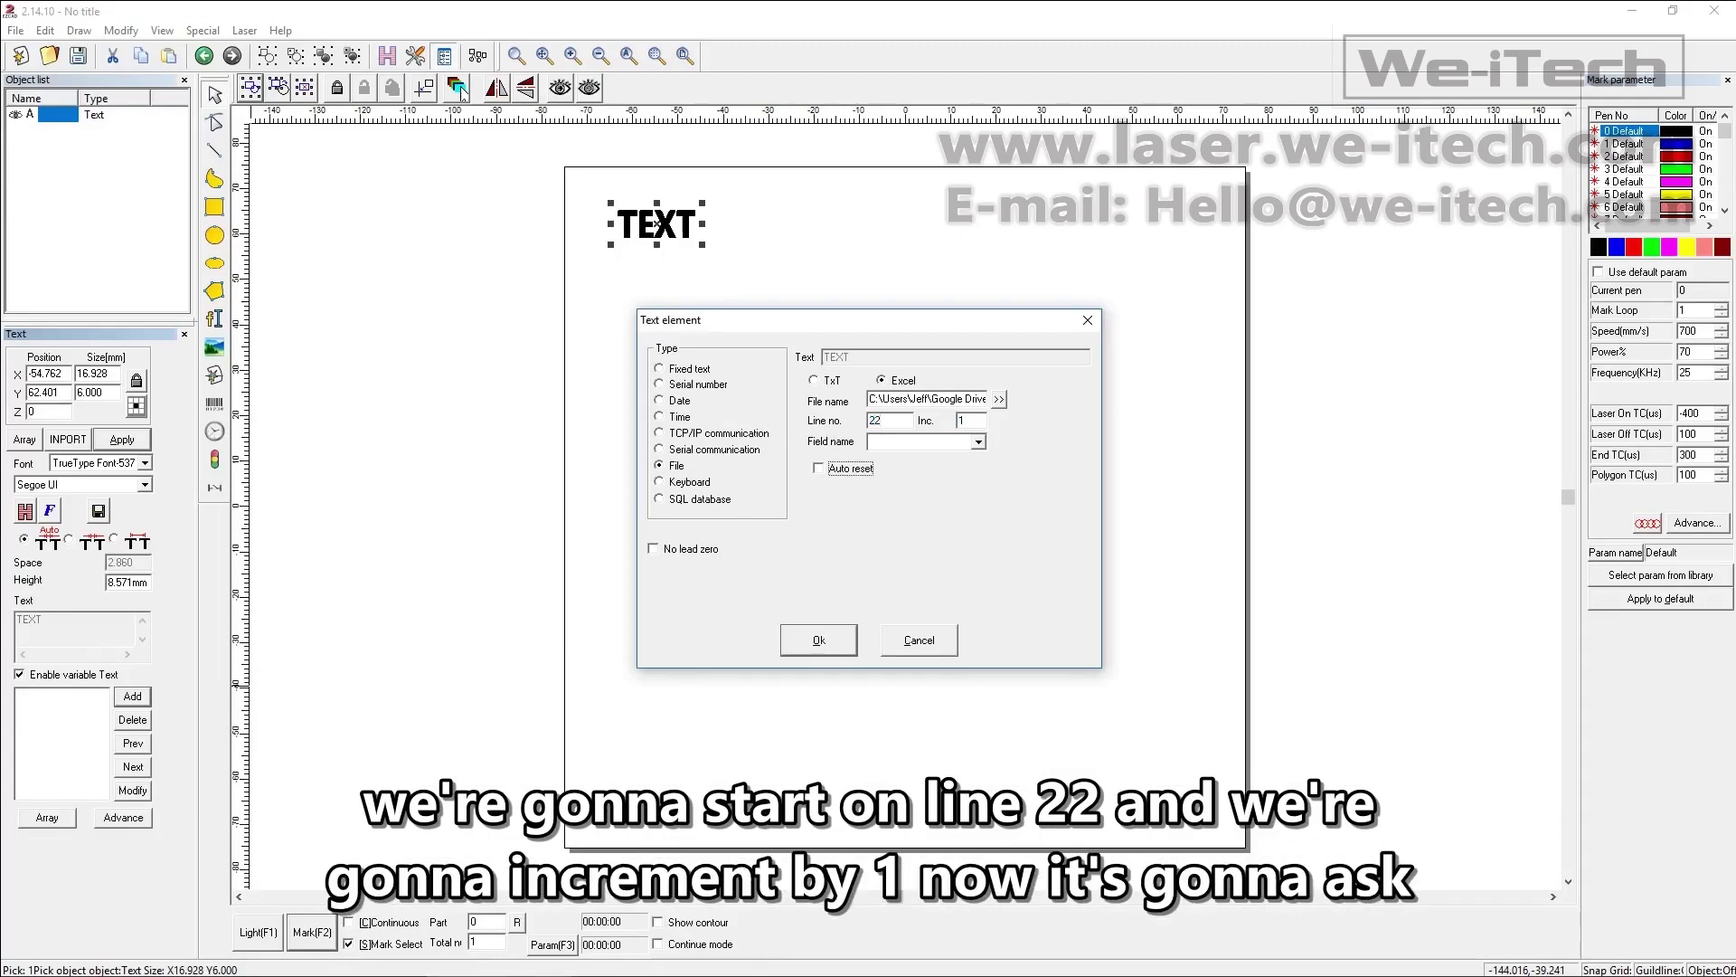
click(980, 443)
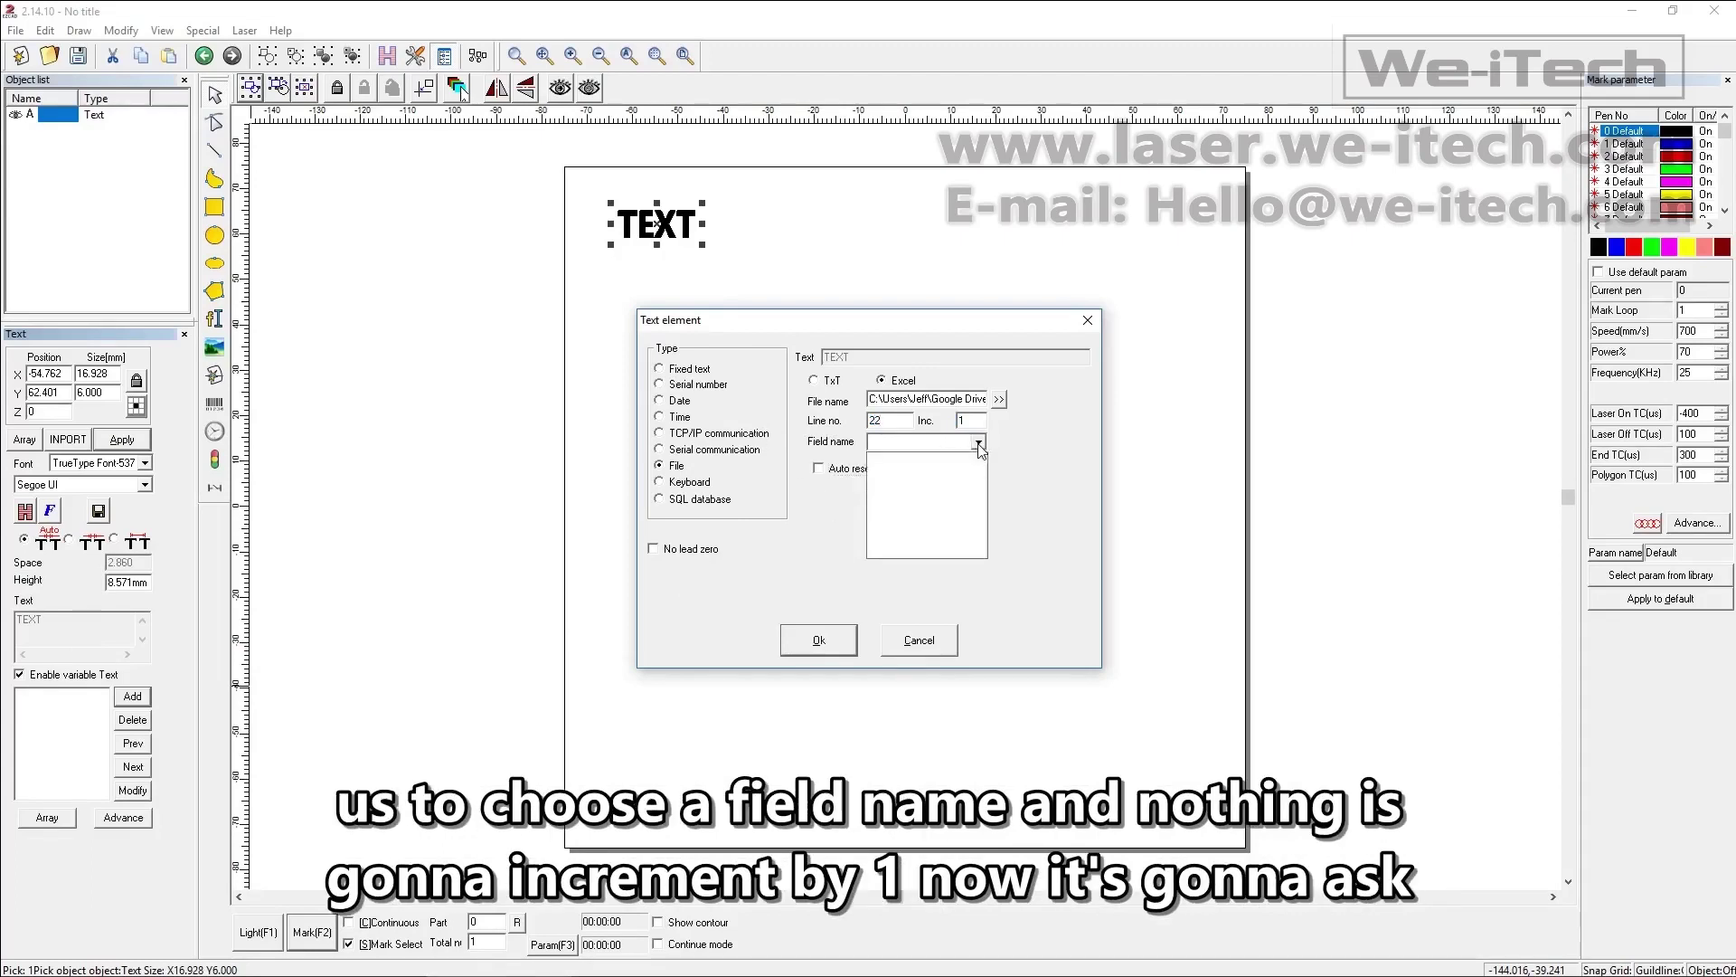
click(936, 579)
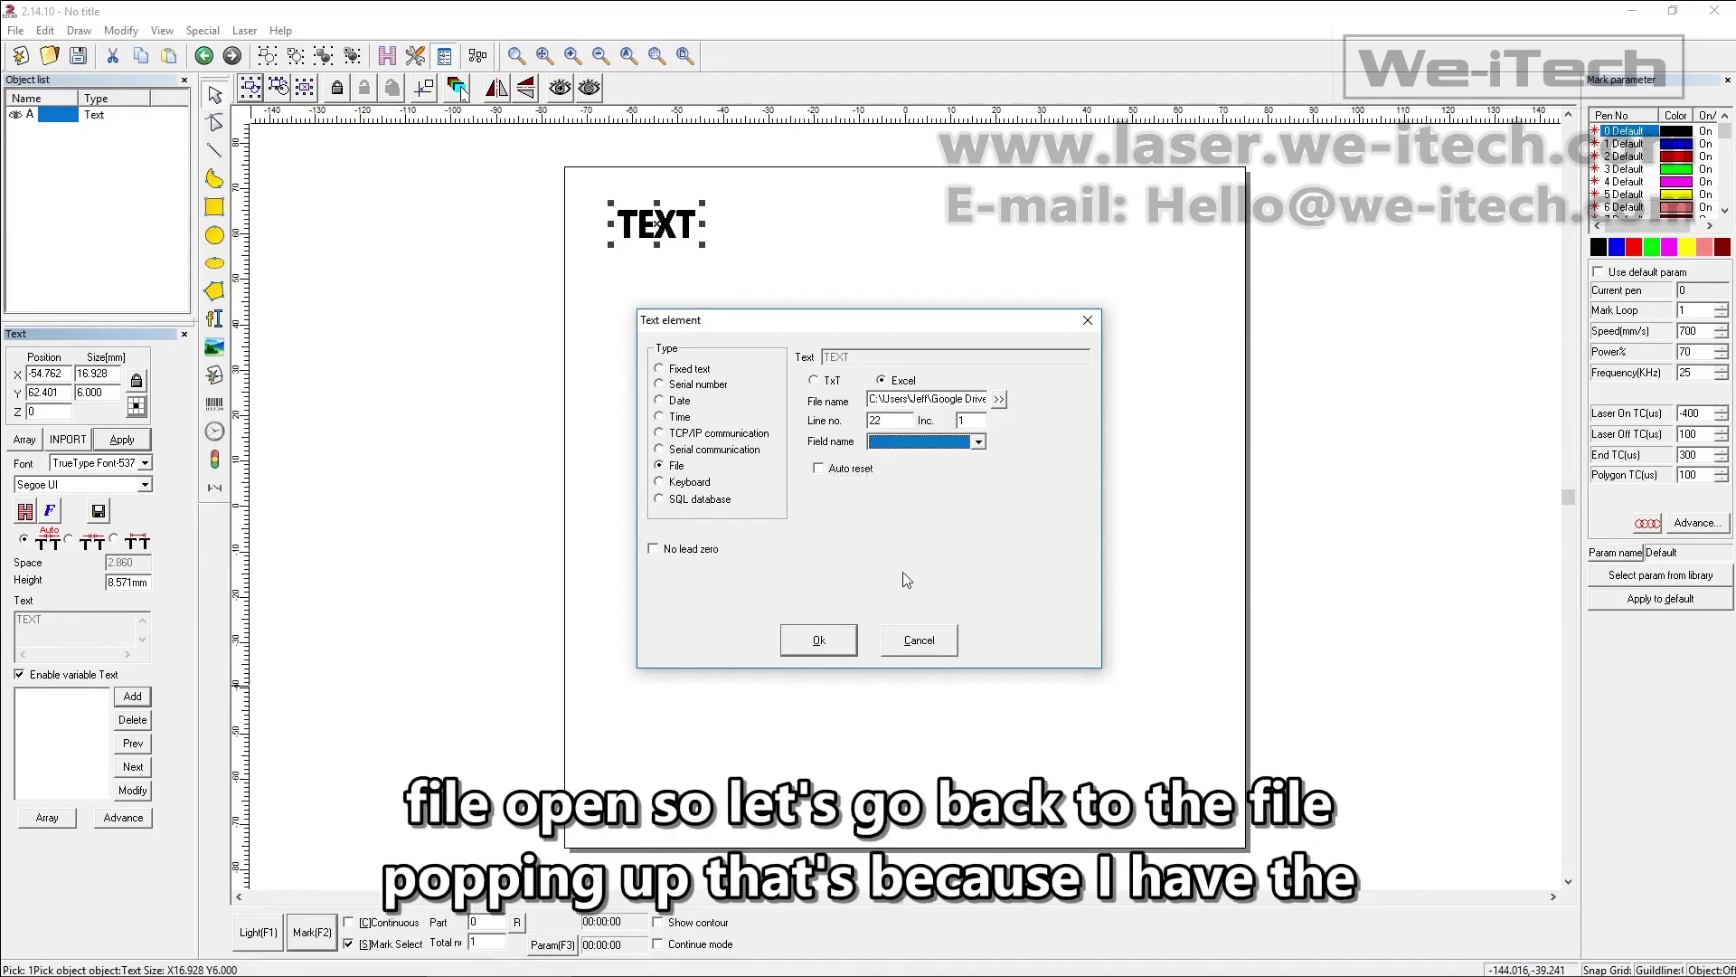
Close Student Locker Numbers.xls in Excel and recheck the text element's field name list in EZCAD.
key(alt+Tab)
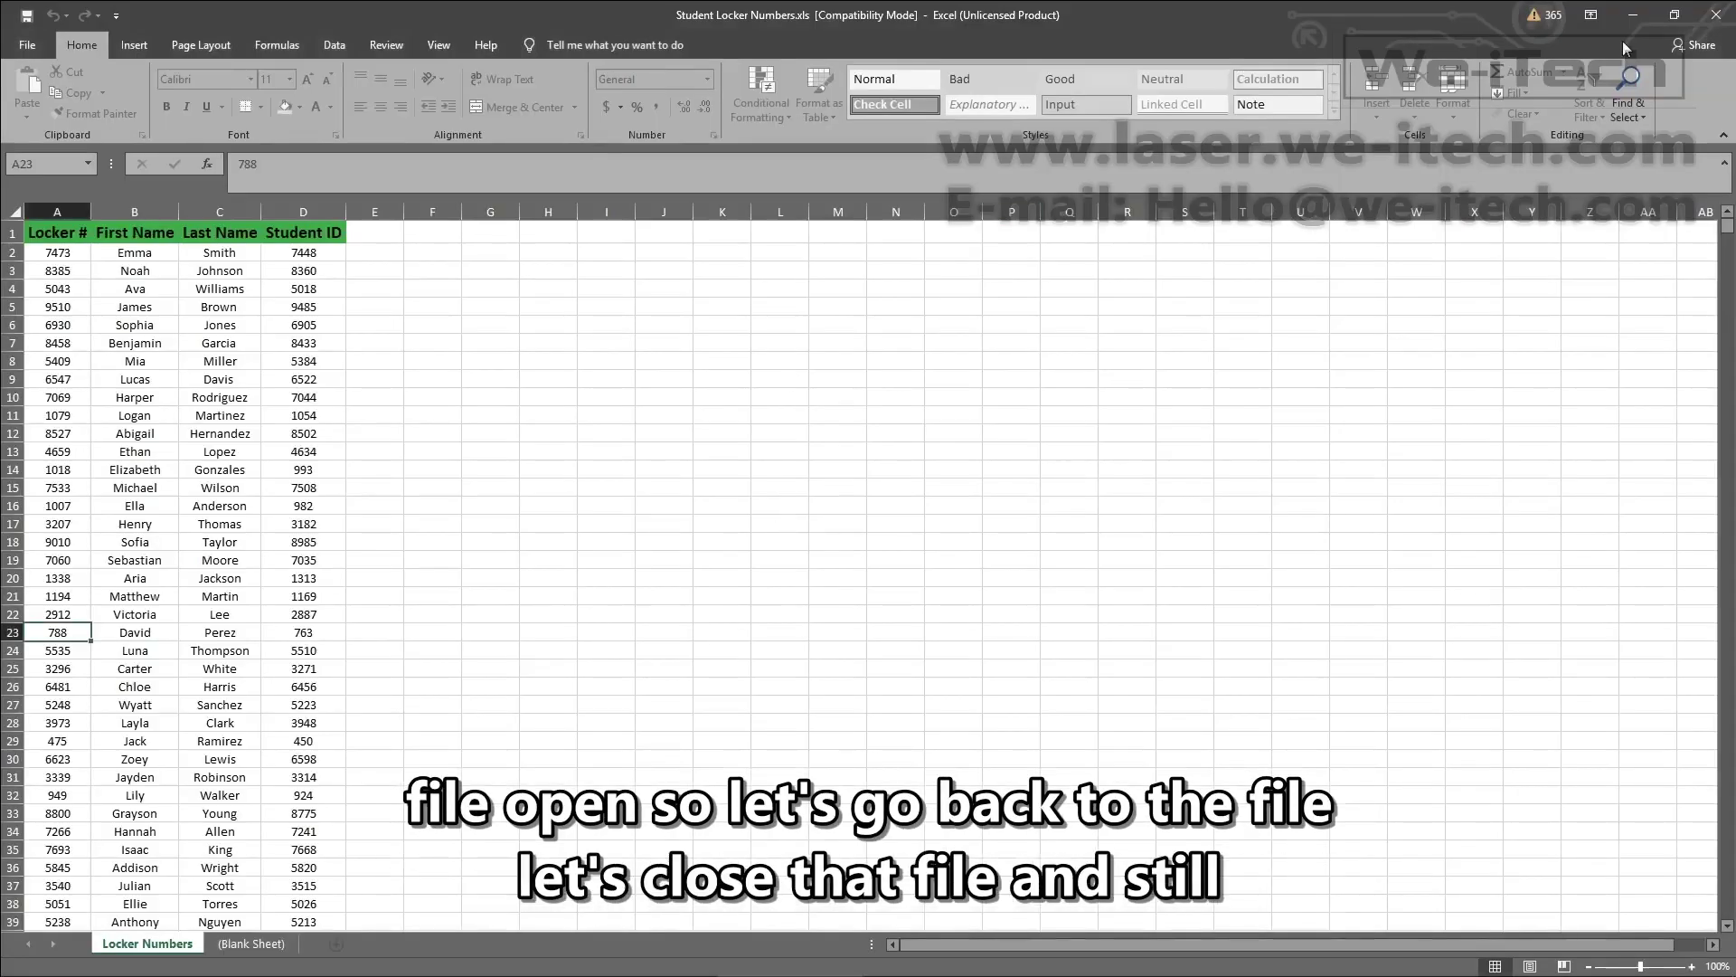
click(1716, 14)
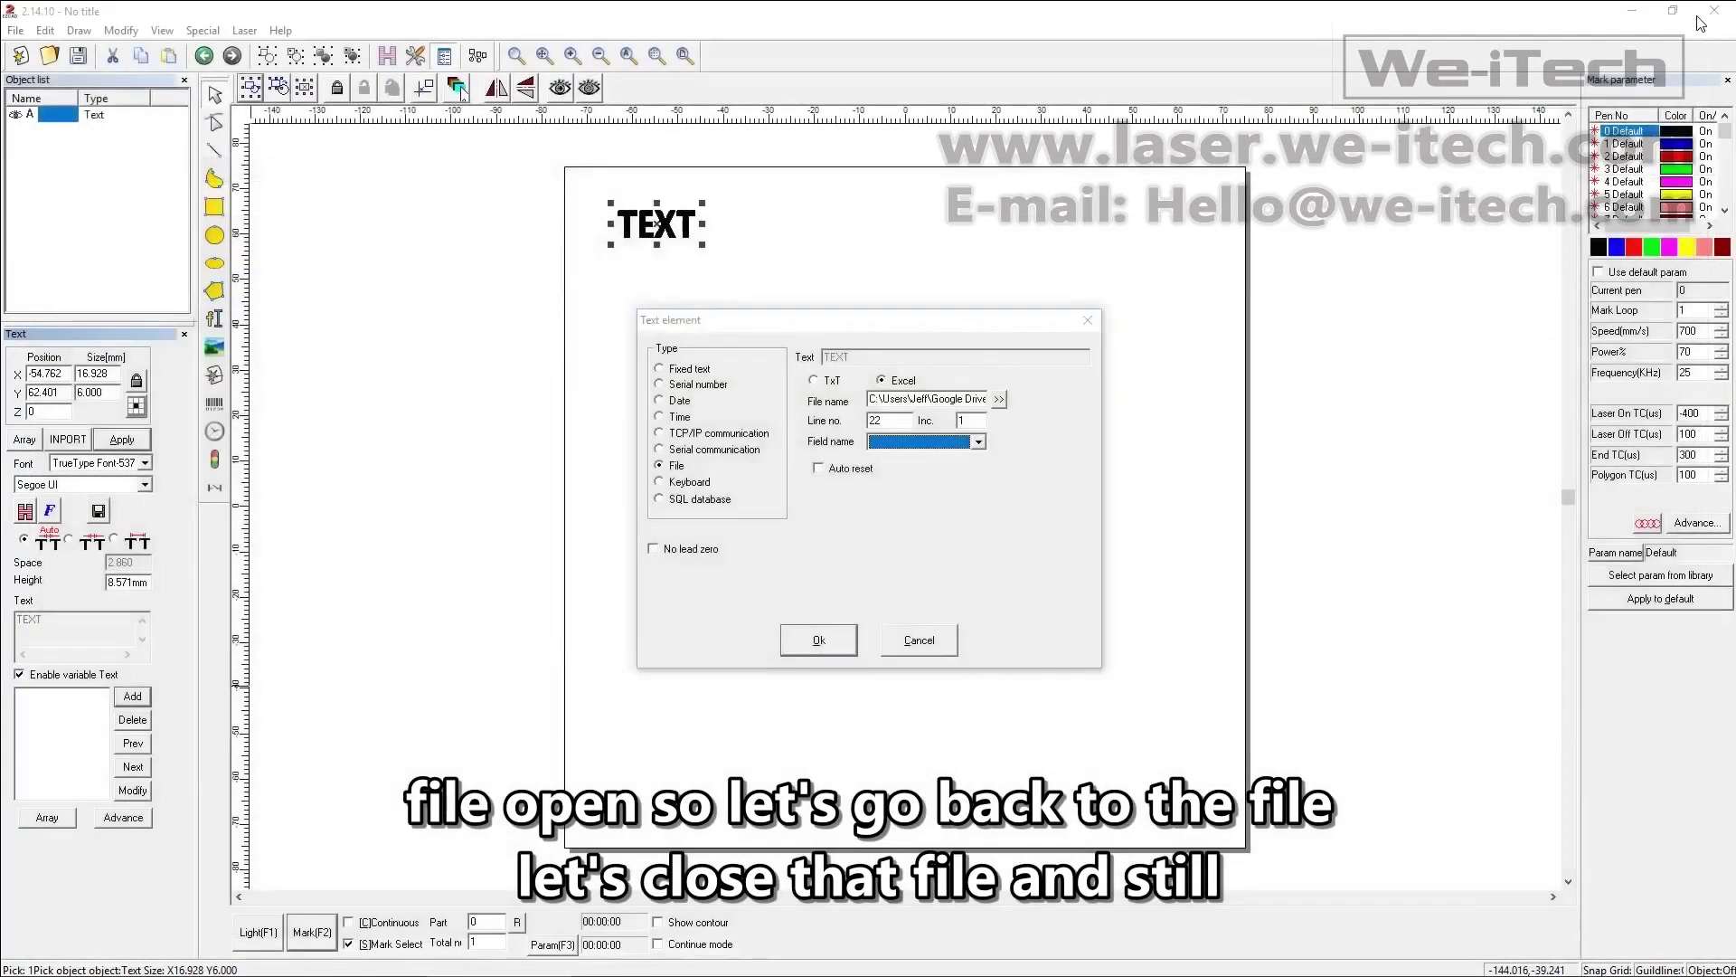
click(977, 442)
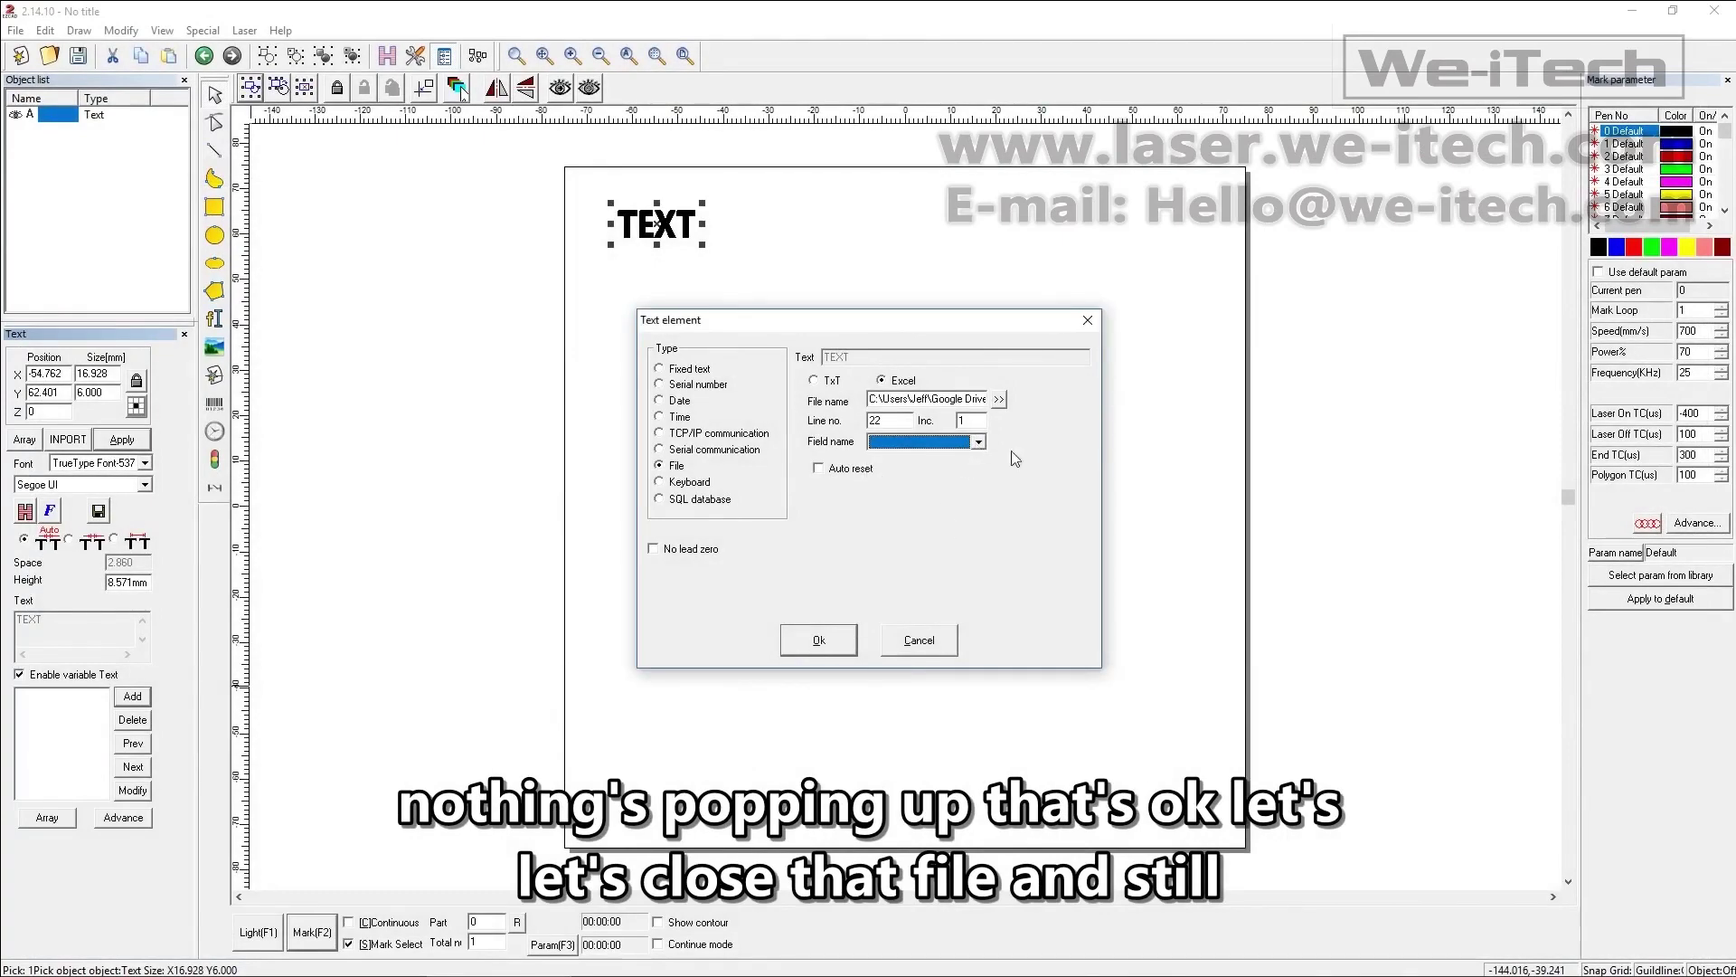
Reload Student Locker Numbers.xls as the text element's Excel source and apply Locker # as its field name.
click(998, 399)
double_click(747, 463)
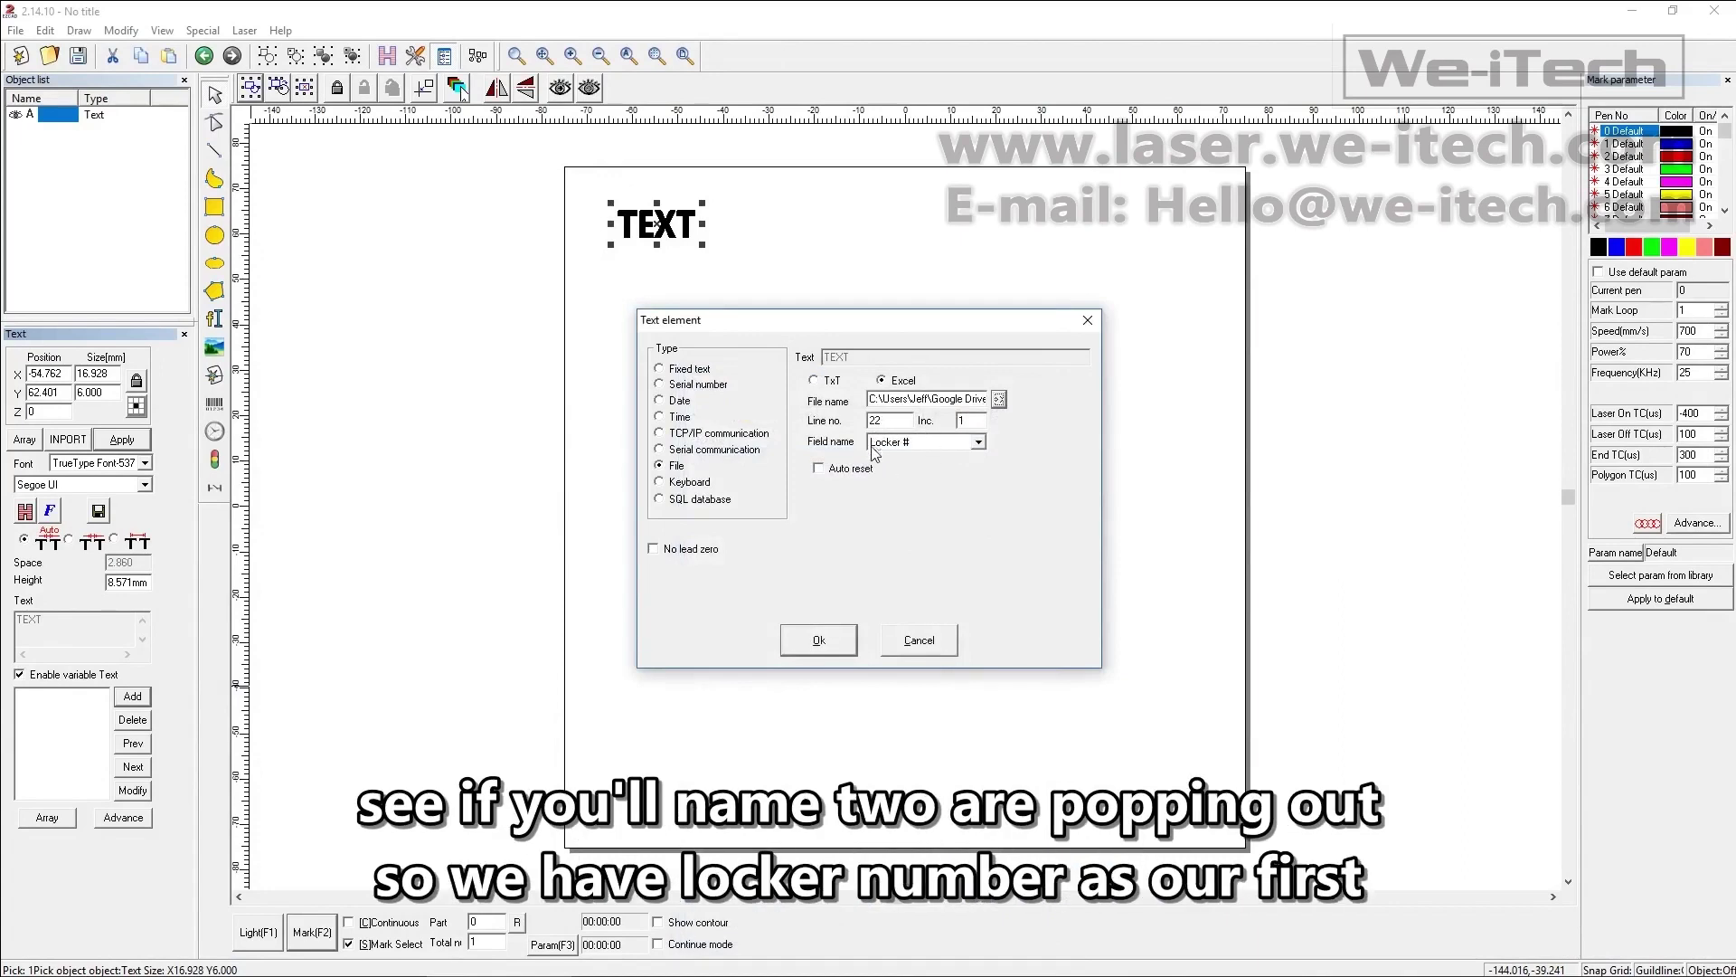
click(979, 442)
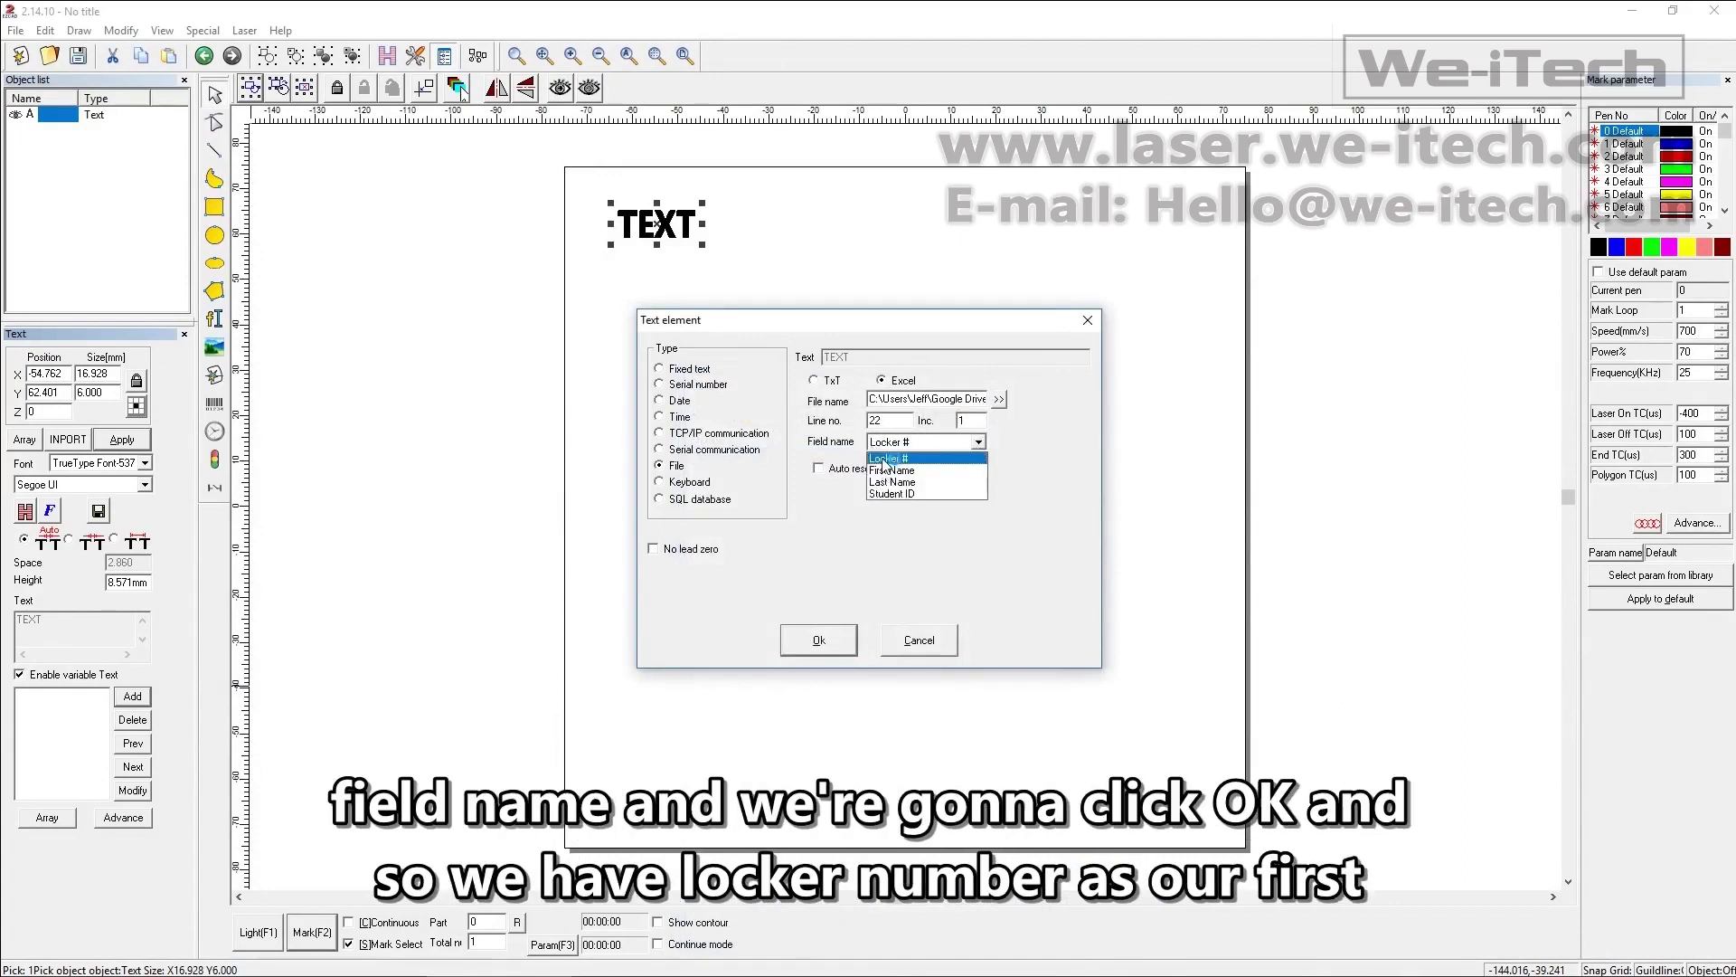
click(883, 458)
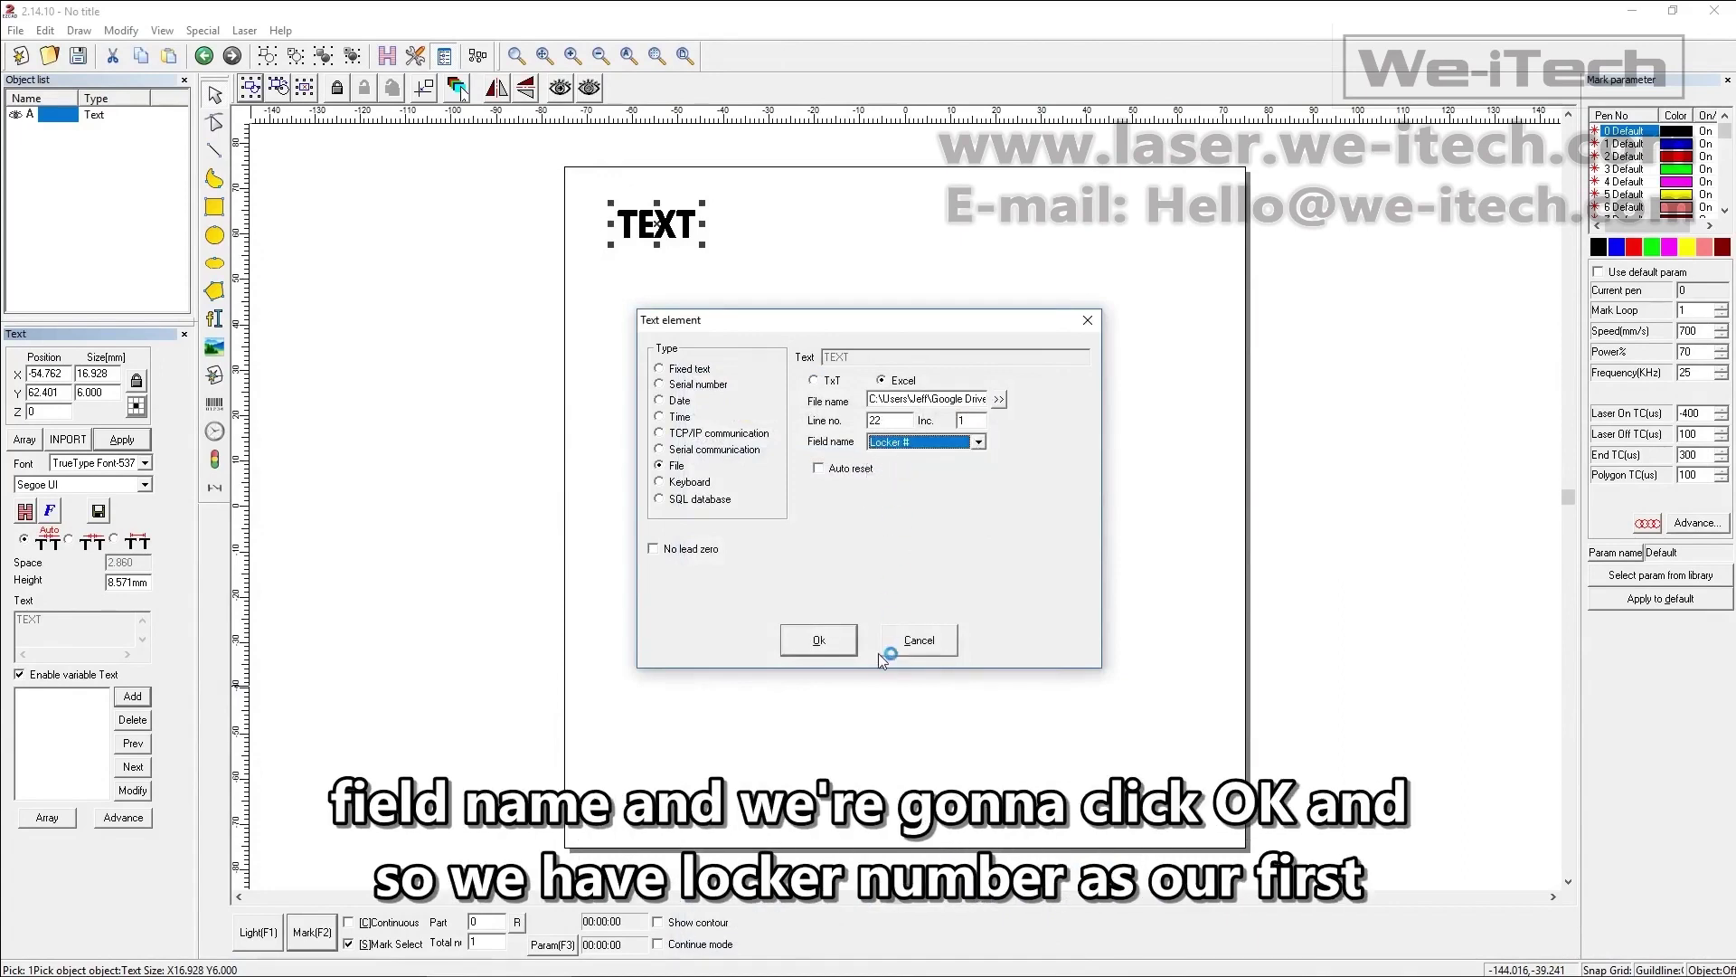
click(827, 648)
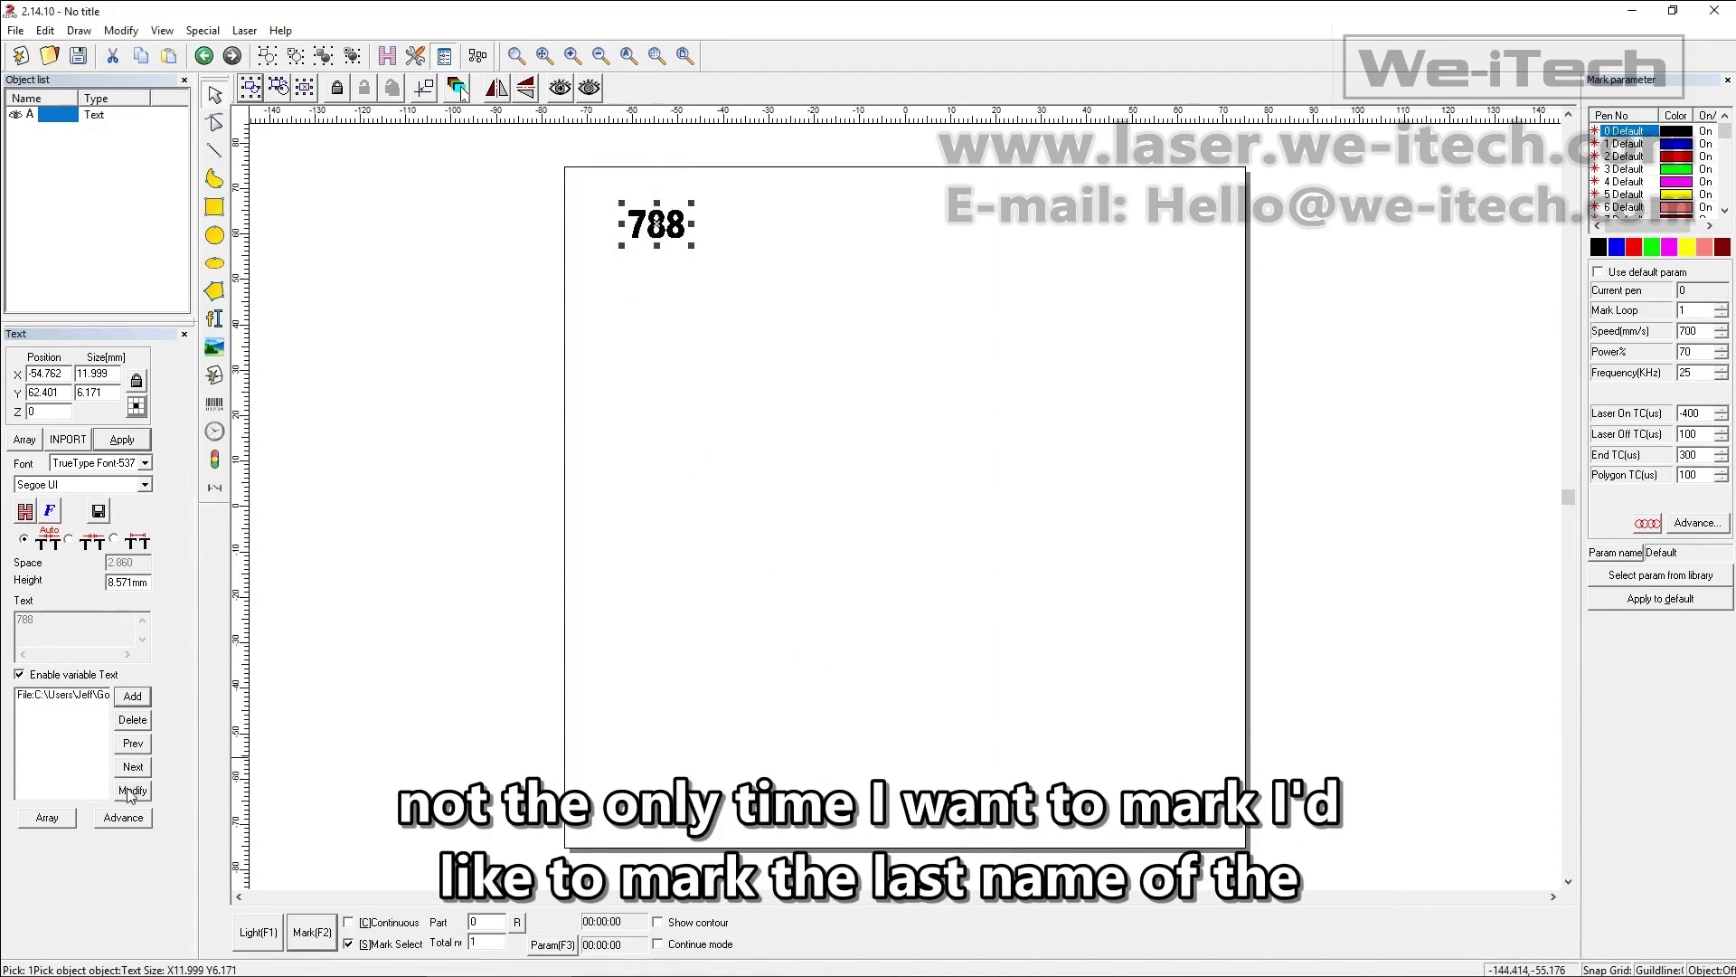
Add a fixed text element with Change Line character enabled to start a second line below the locker number.
click(130, 702)
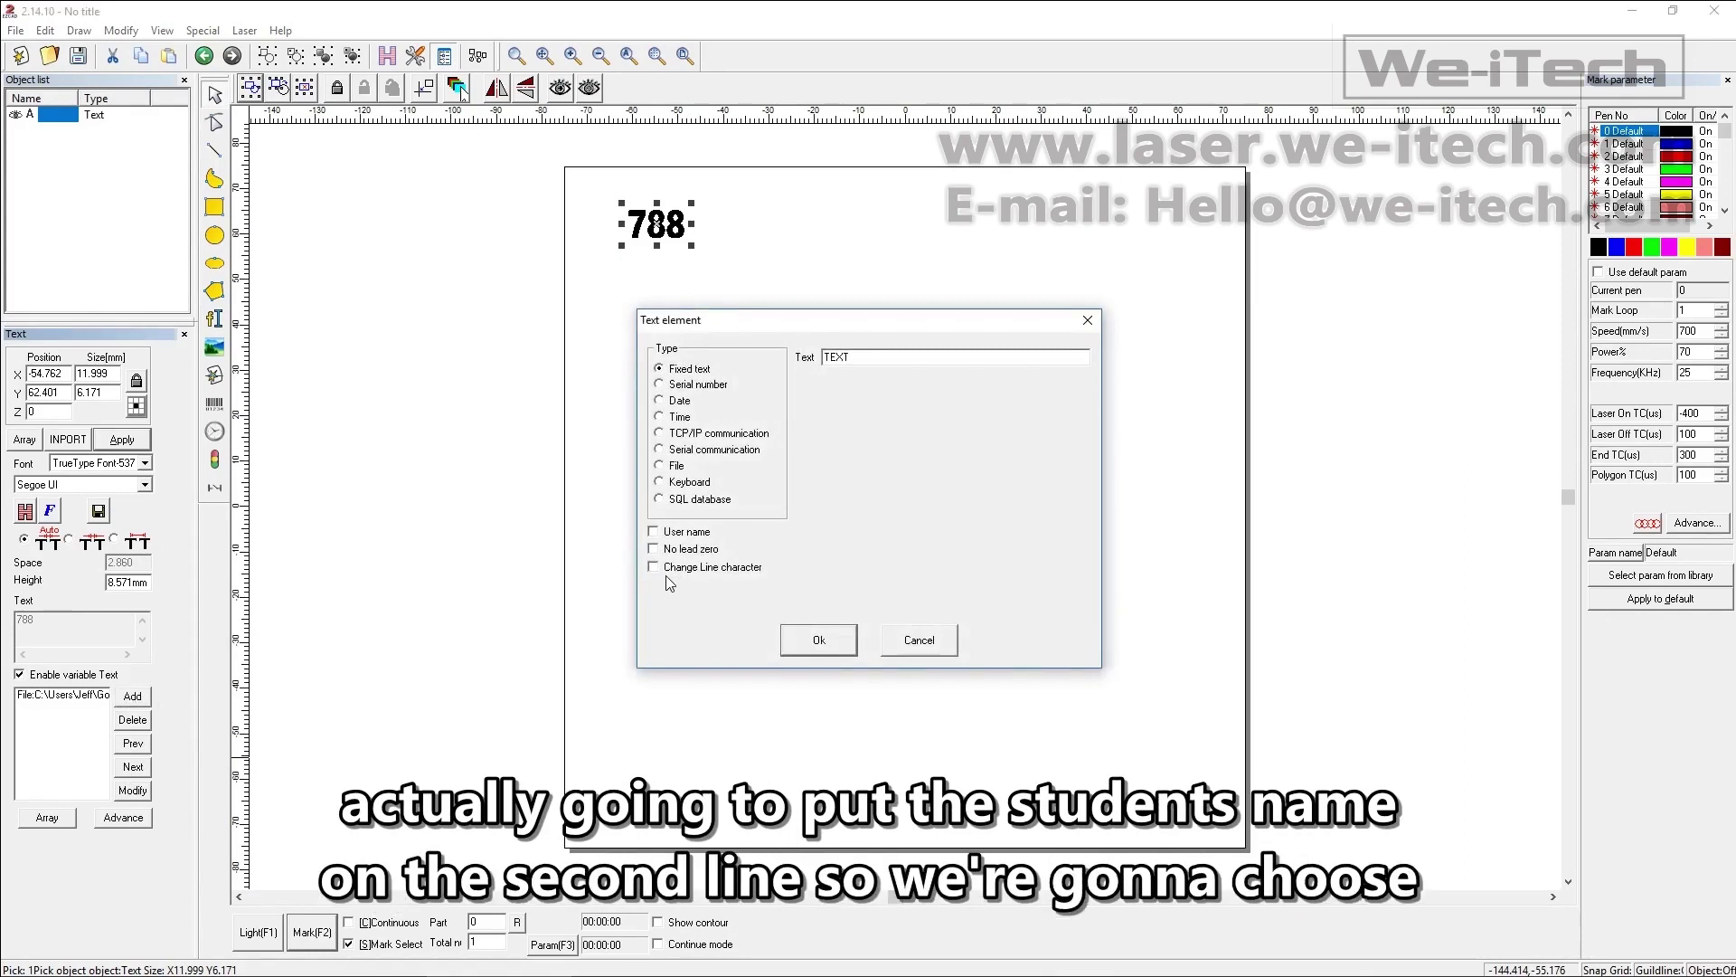
click(654, 568)
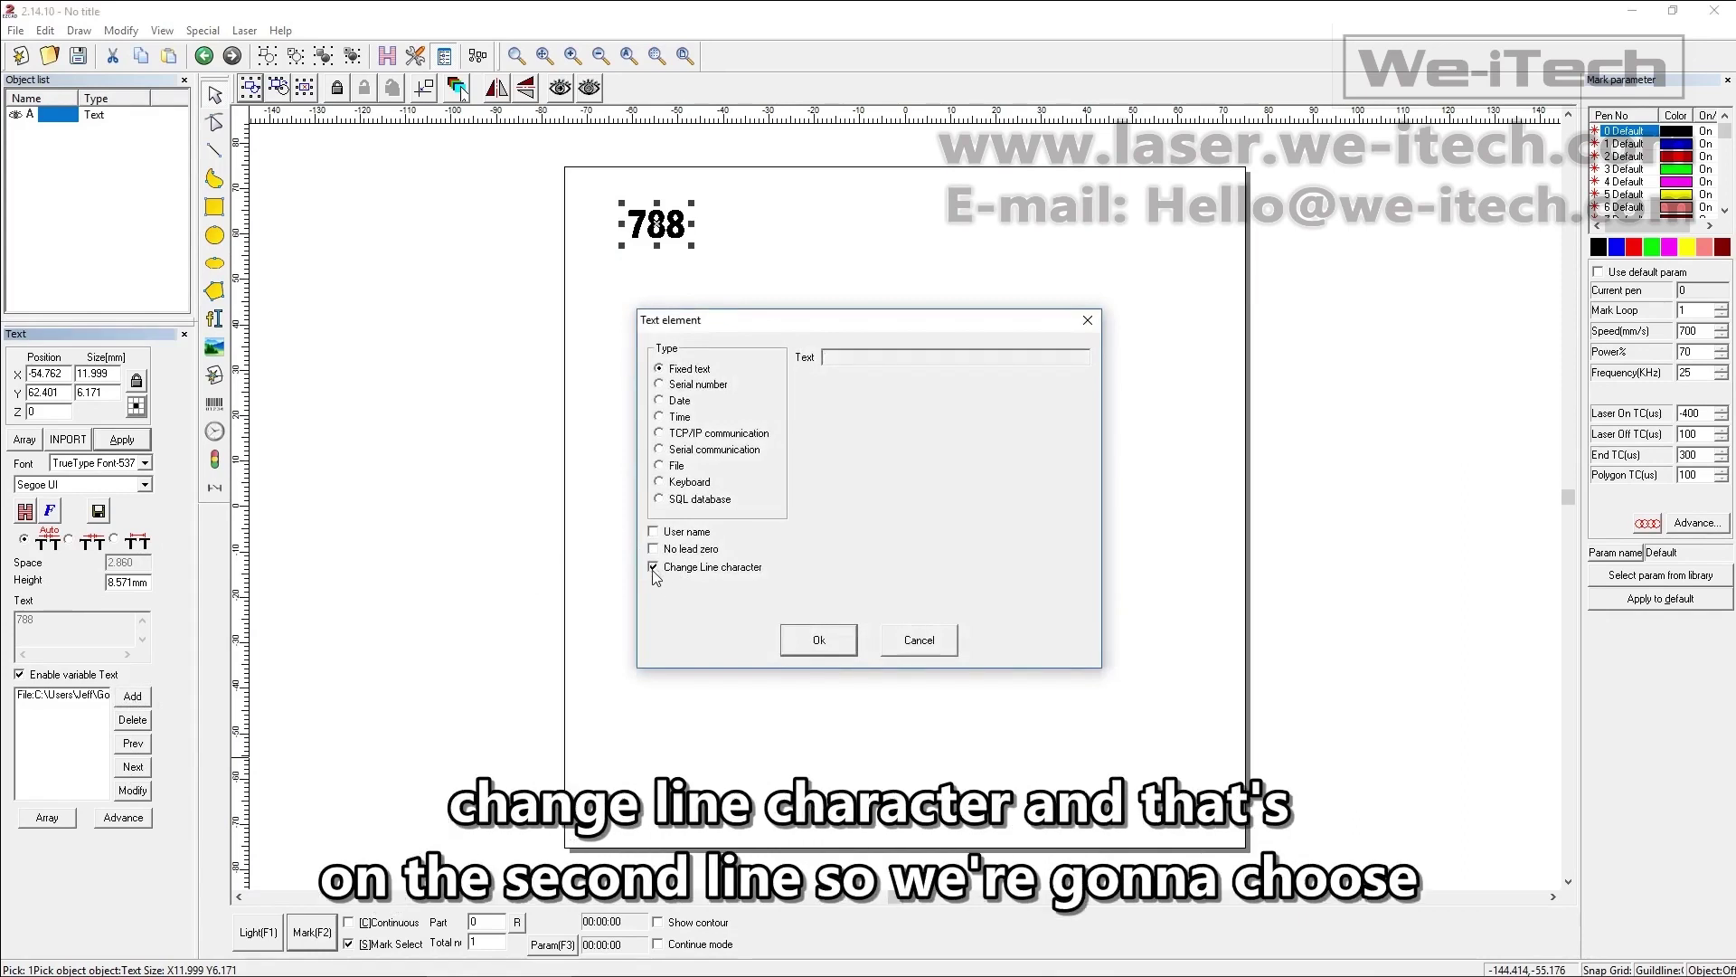
click(819, 641)
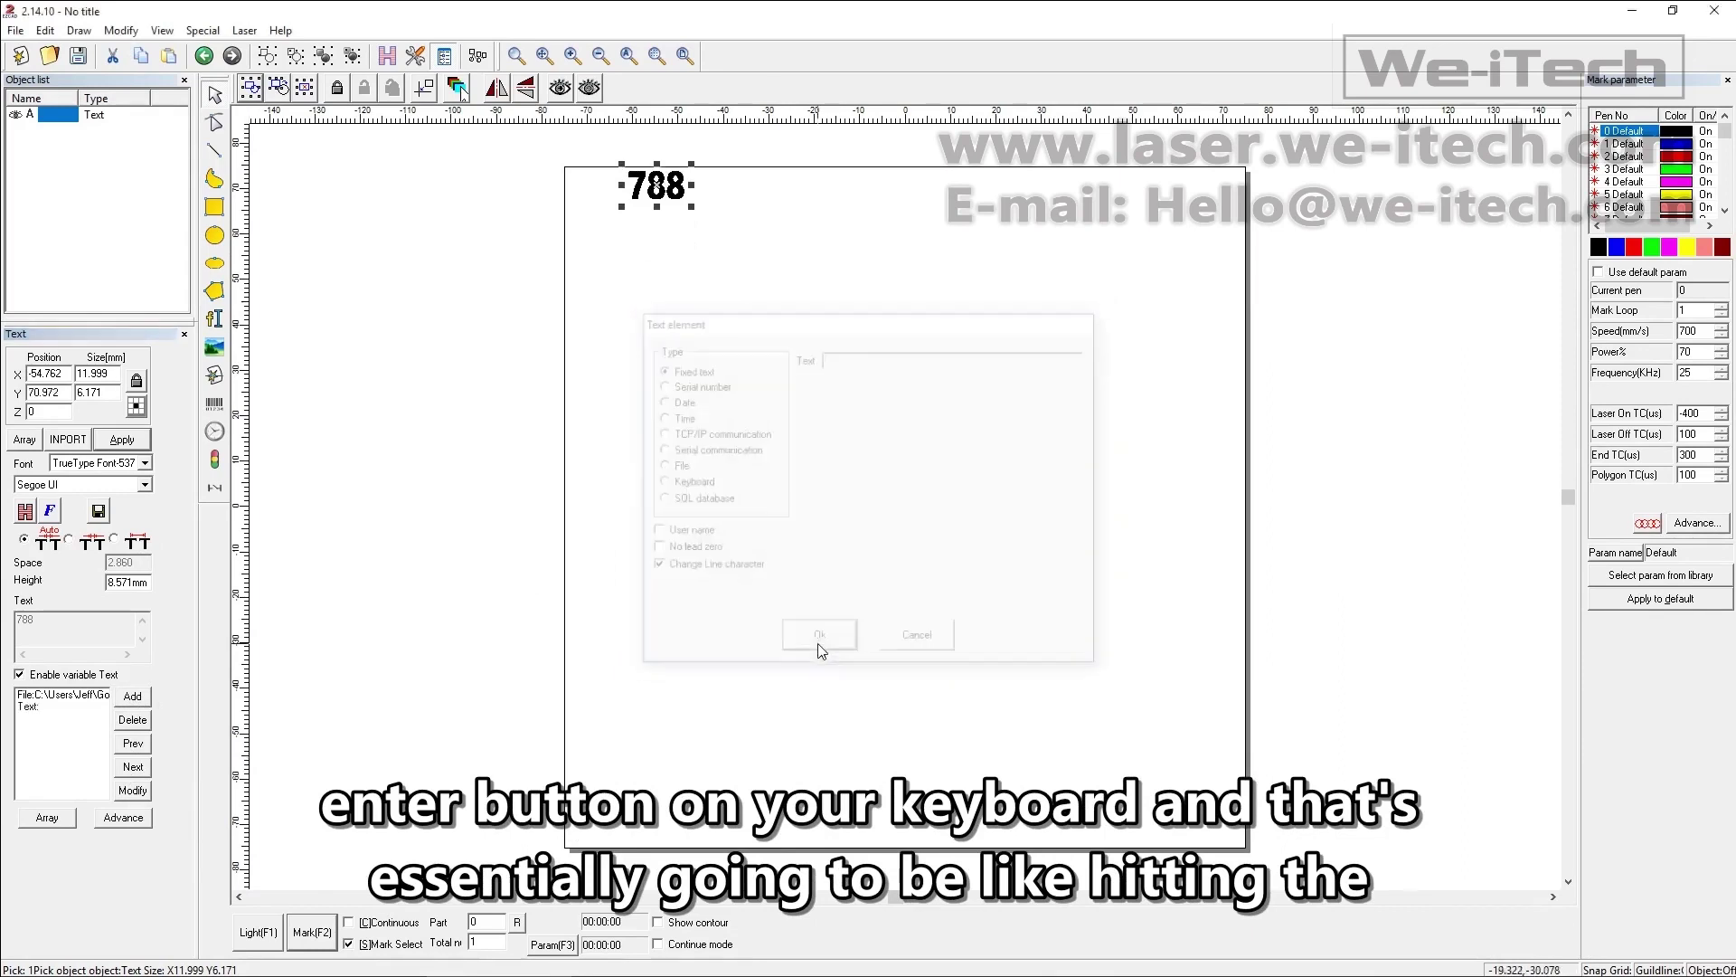
Add an Excel file element after the line break, reading the Last Name field of the same workbook from line 22.
click(51, 709)
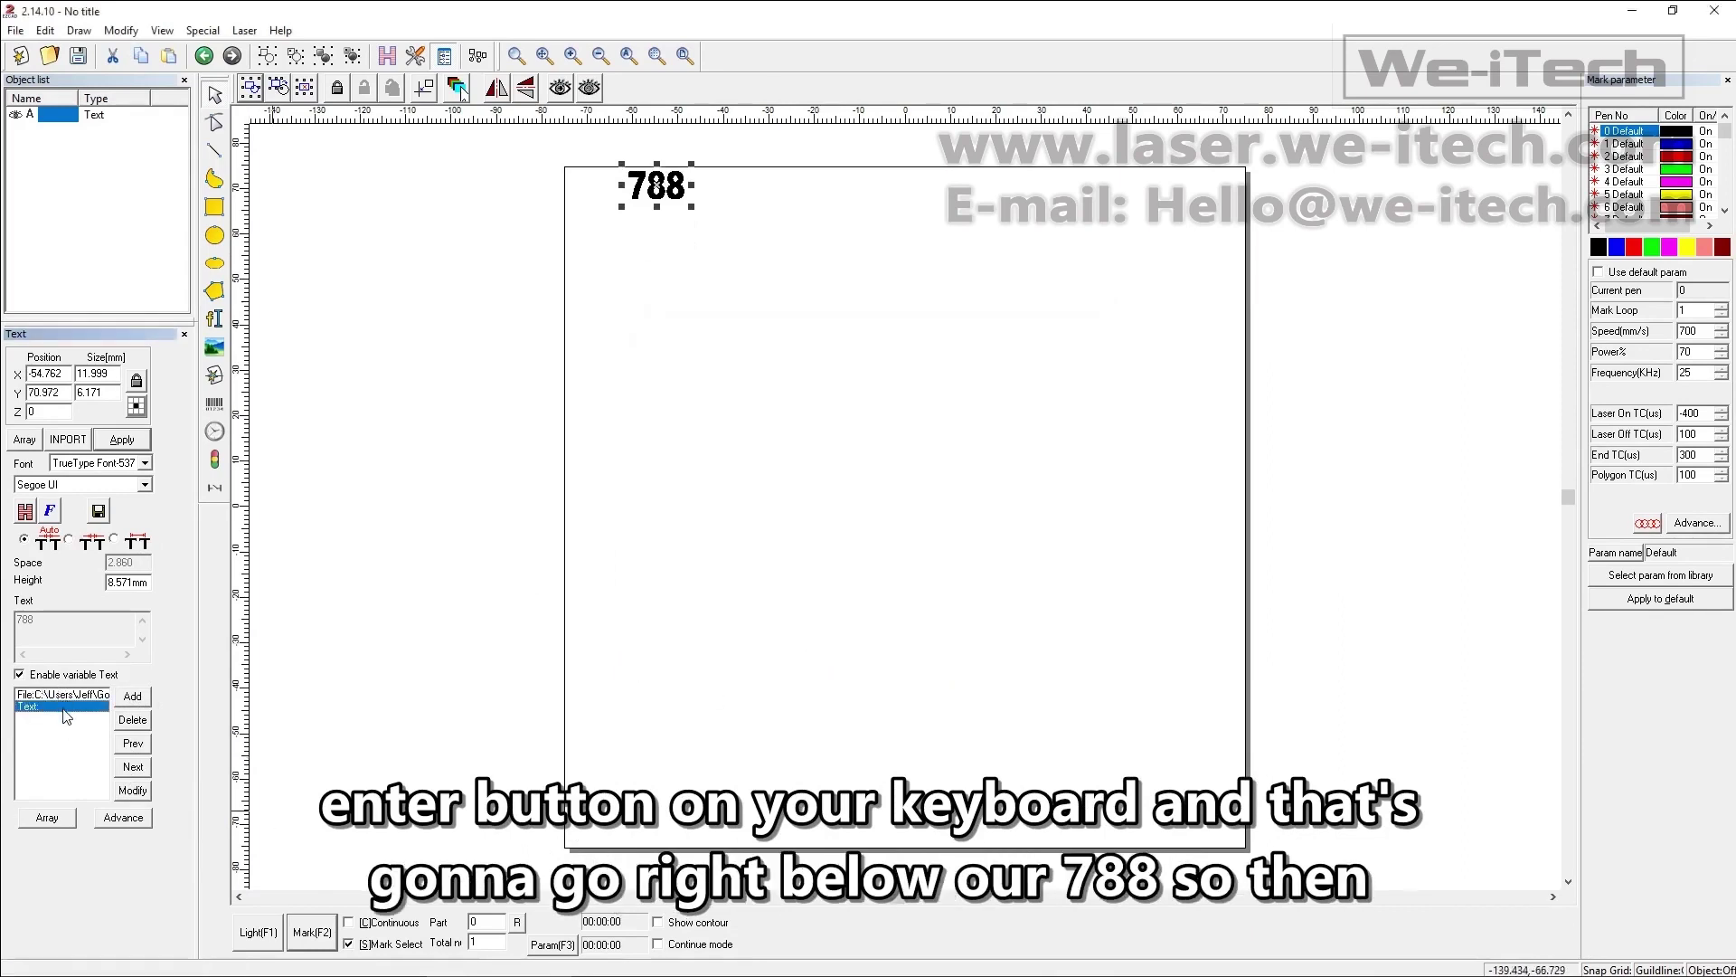
click(132, 695)
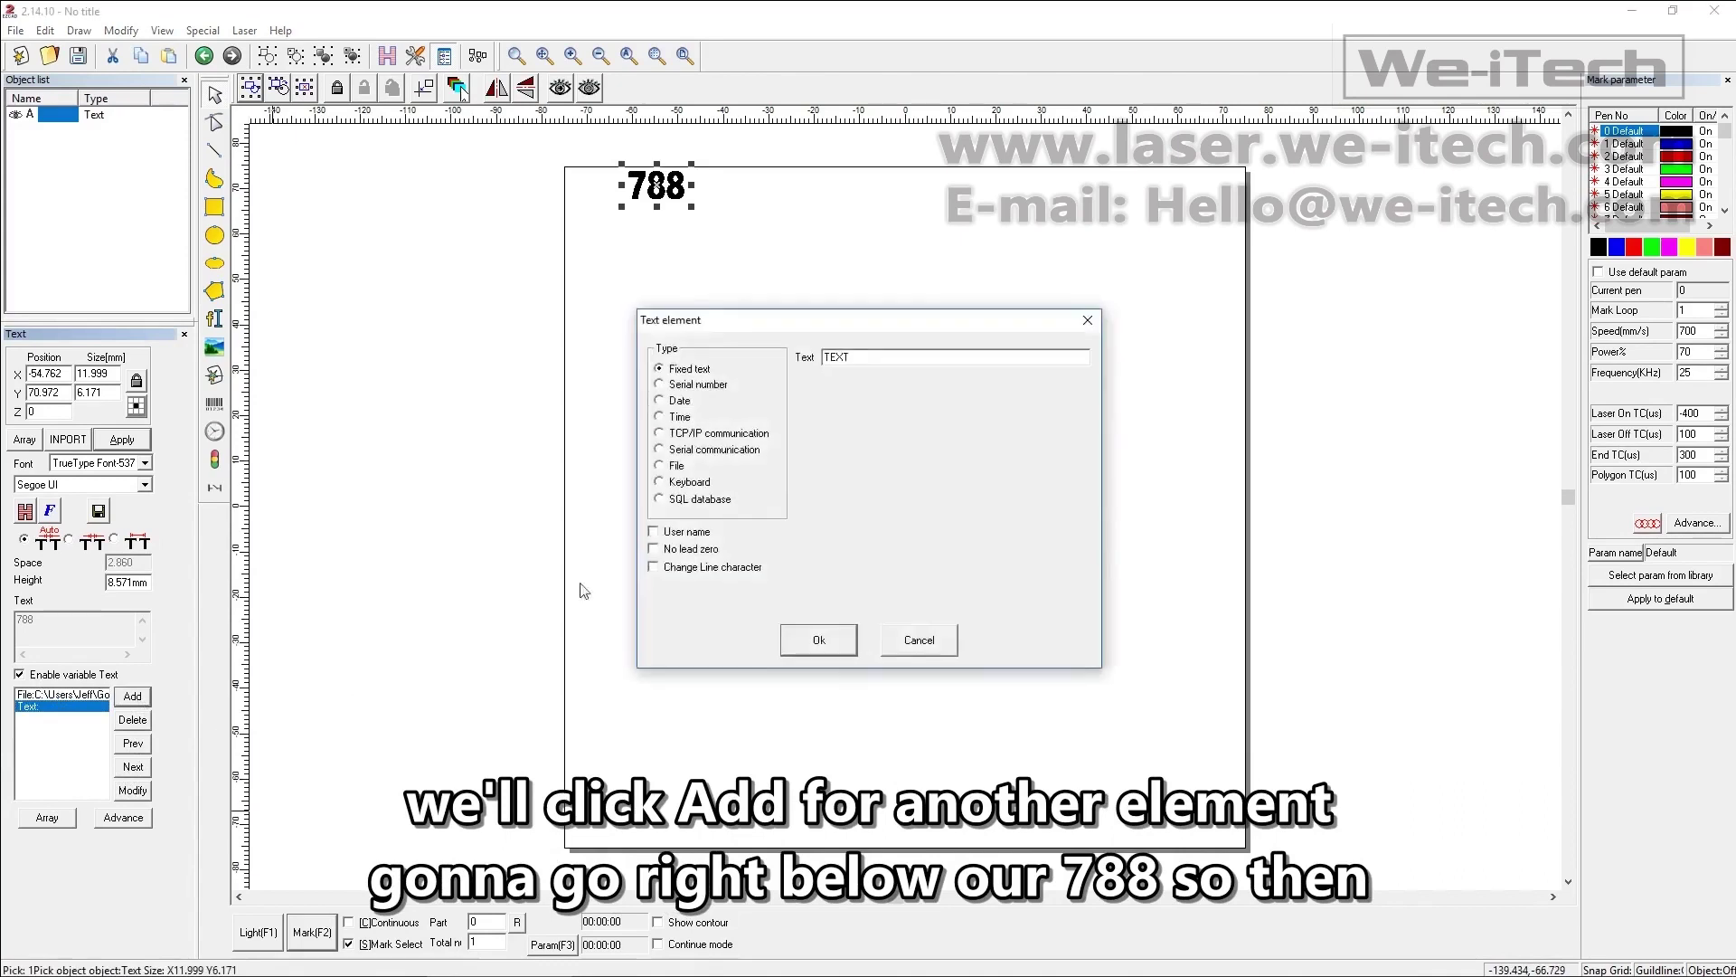
click(678, 465)
click(882, 381)
click(998, 399)
double_click(749, 457)
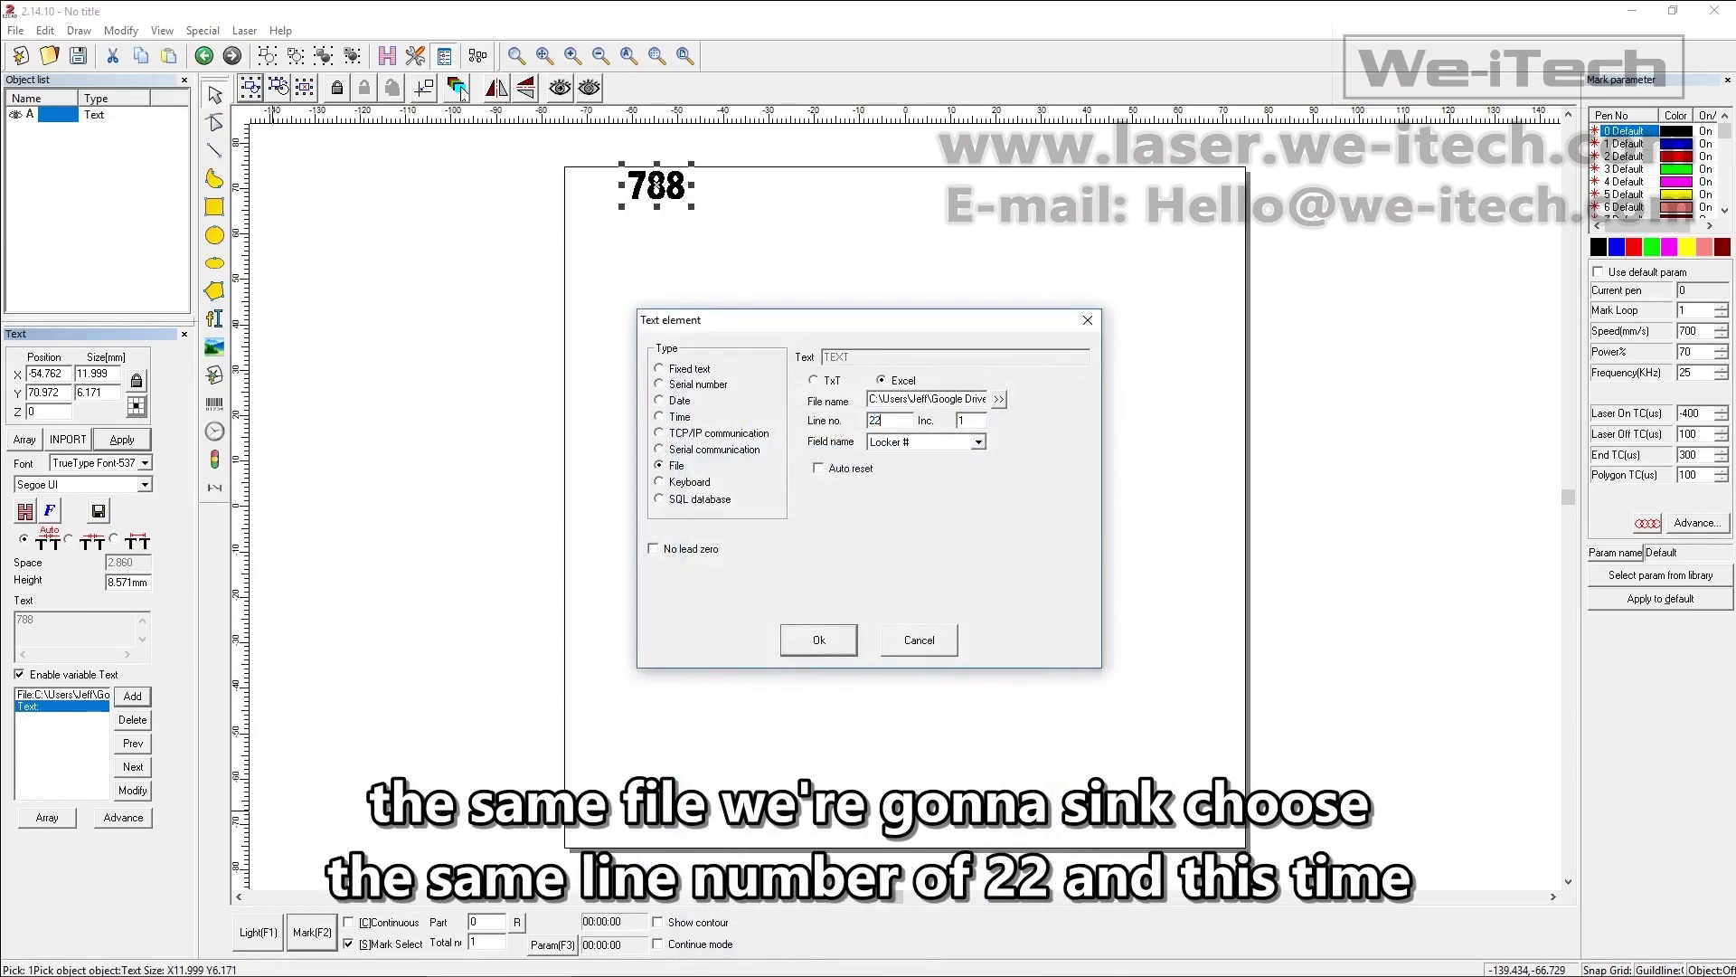
click(978, 442)
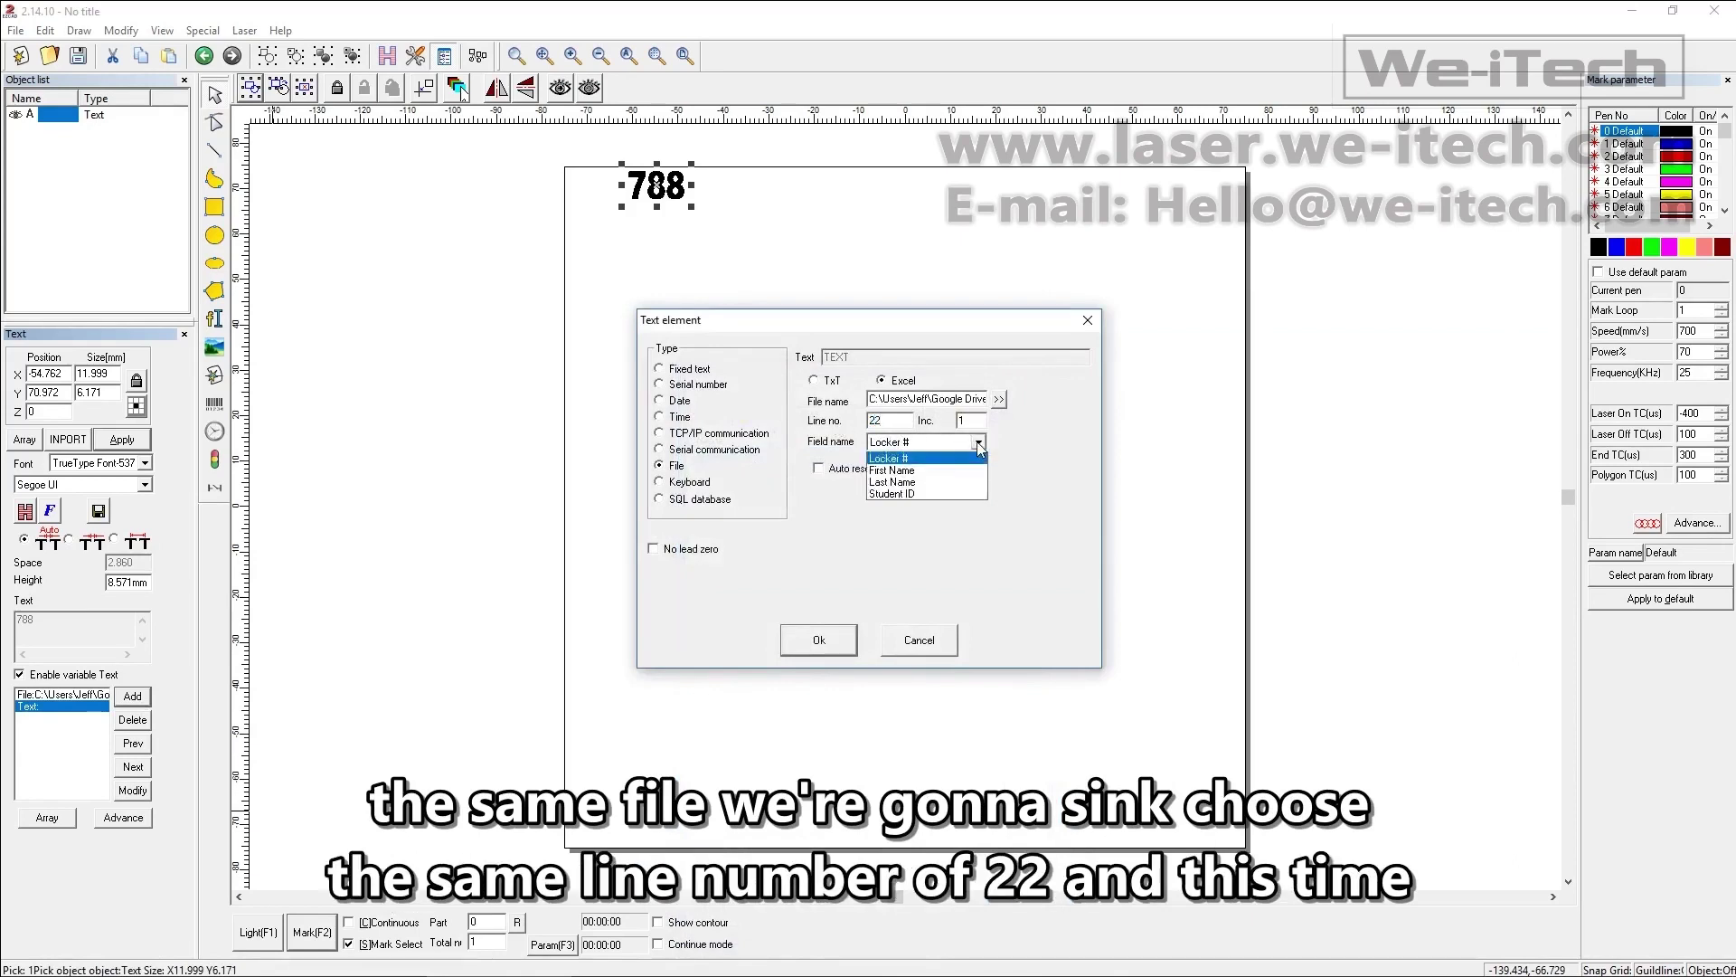
click(916, 485)
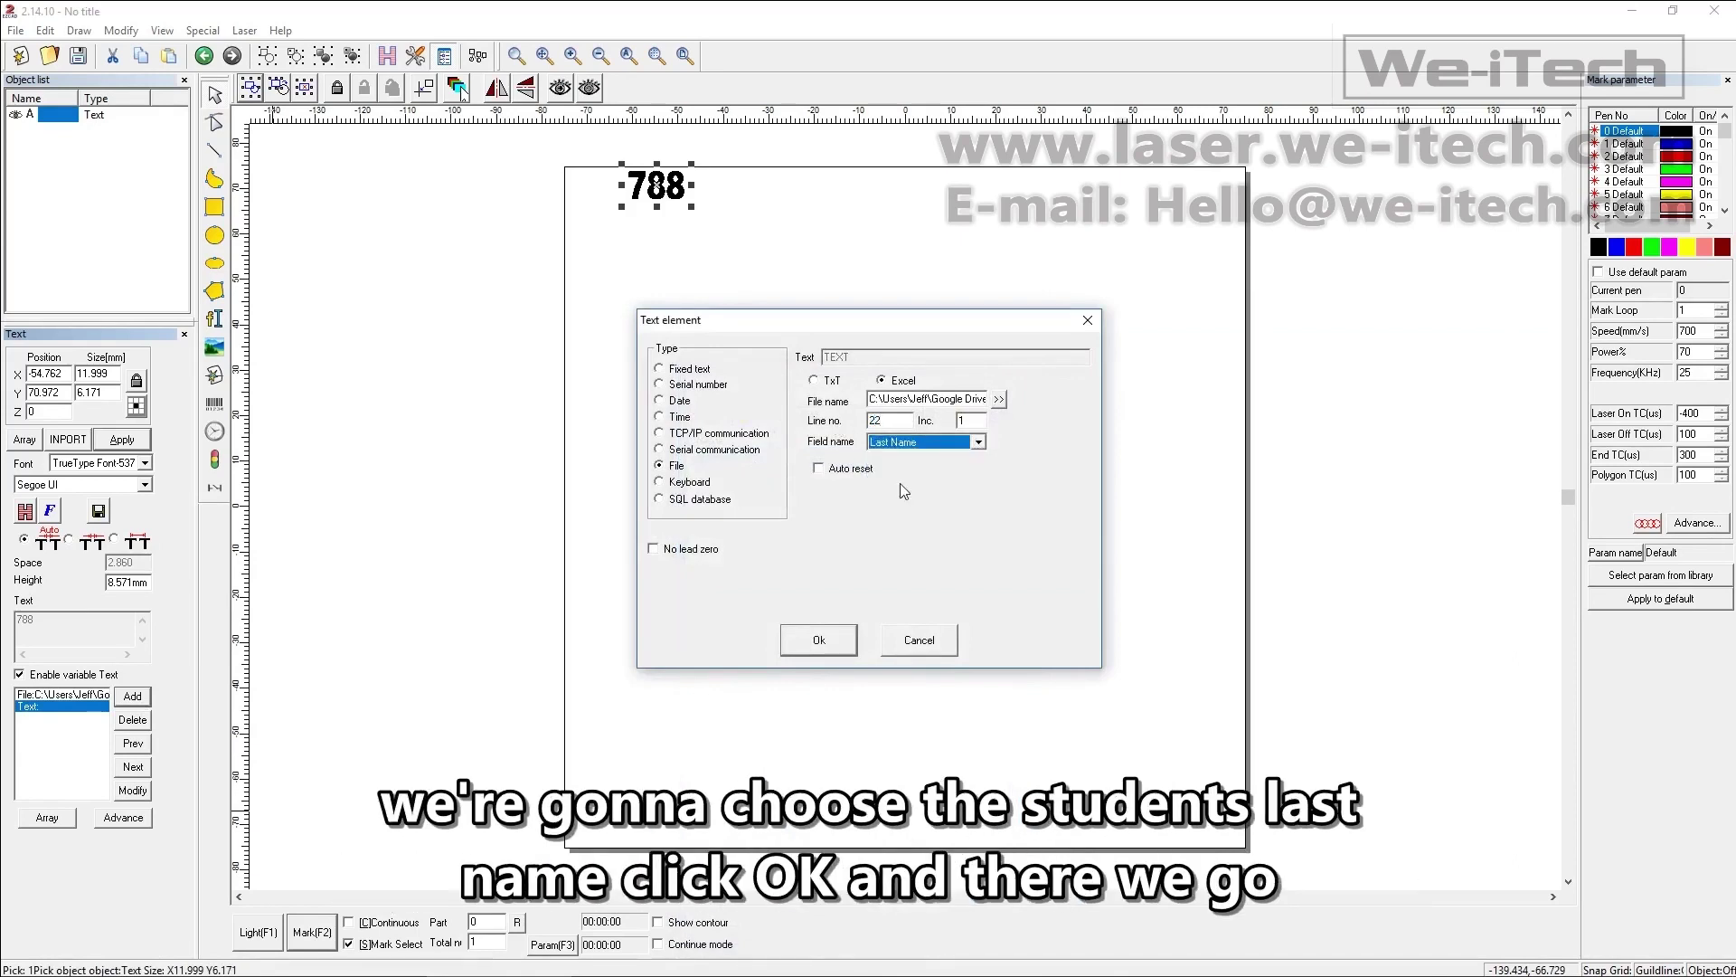
click(810, 641)
Move the two-line locker text down inside the work area, and laser-mark it after previewing its outline with the red light.
drag(669, 232, 666, 264)
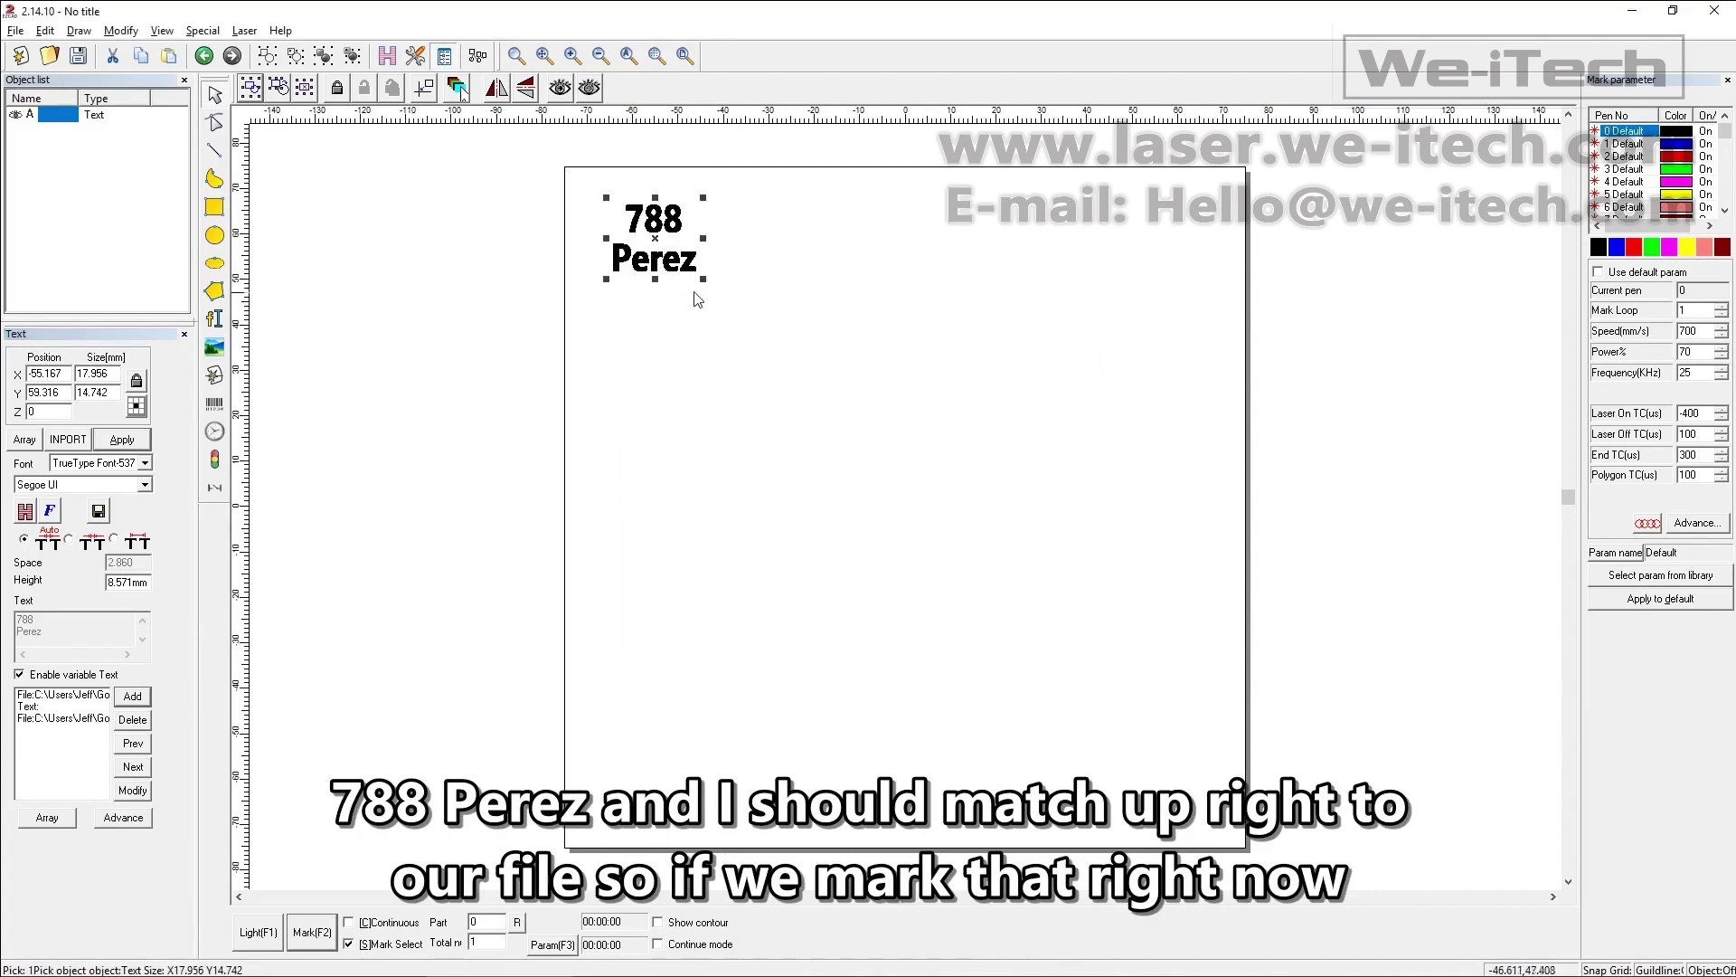
click(256, 932)
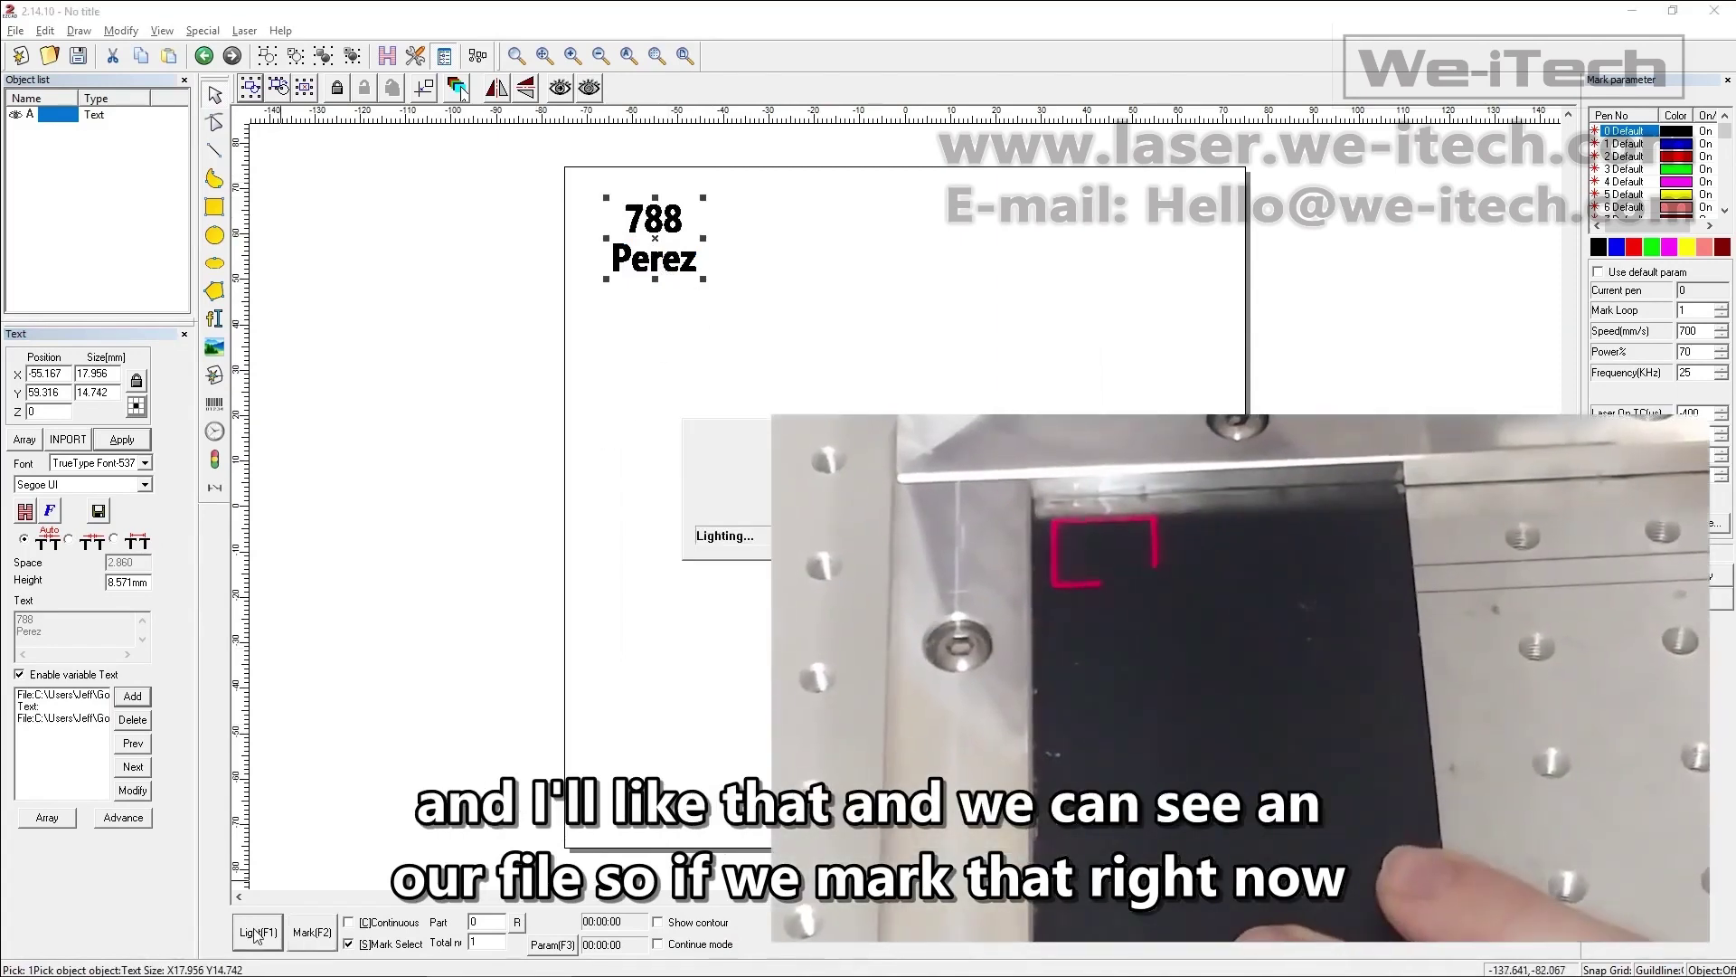
click(312, 933)
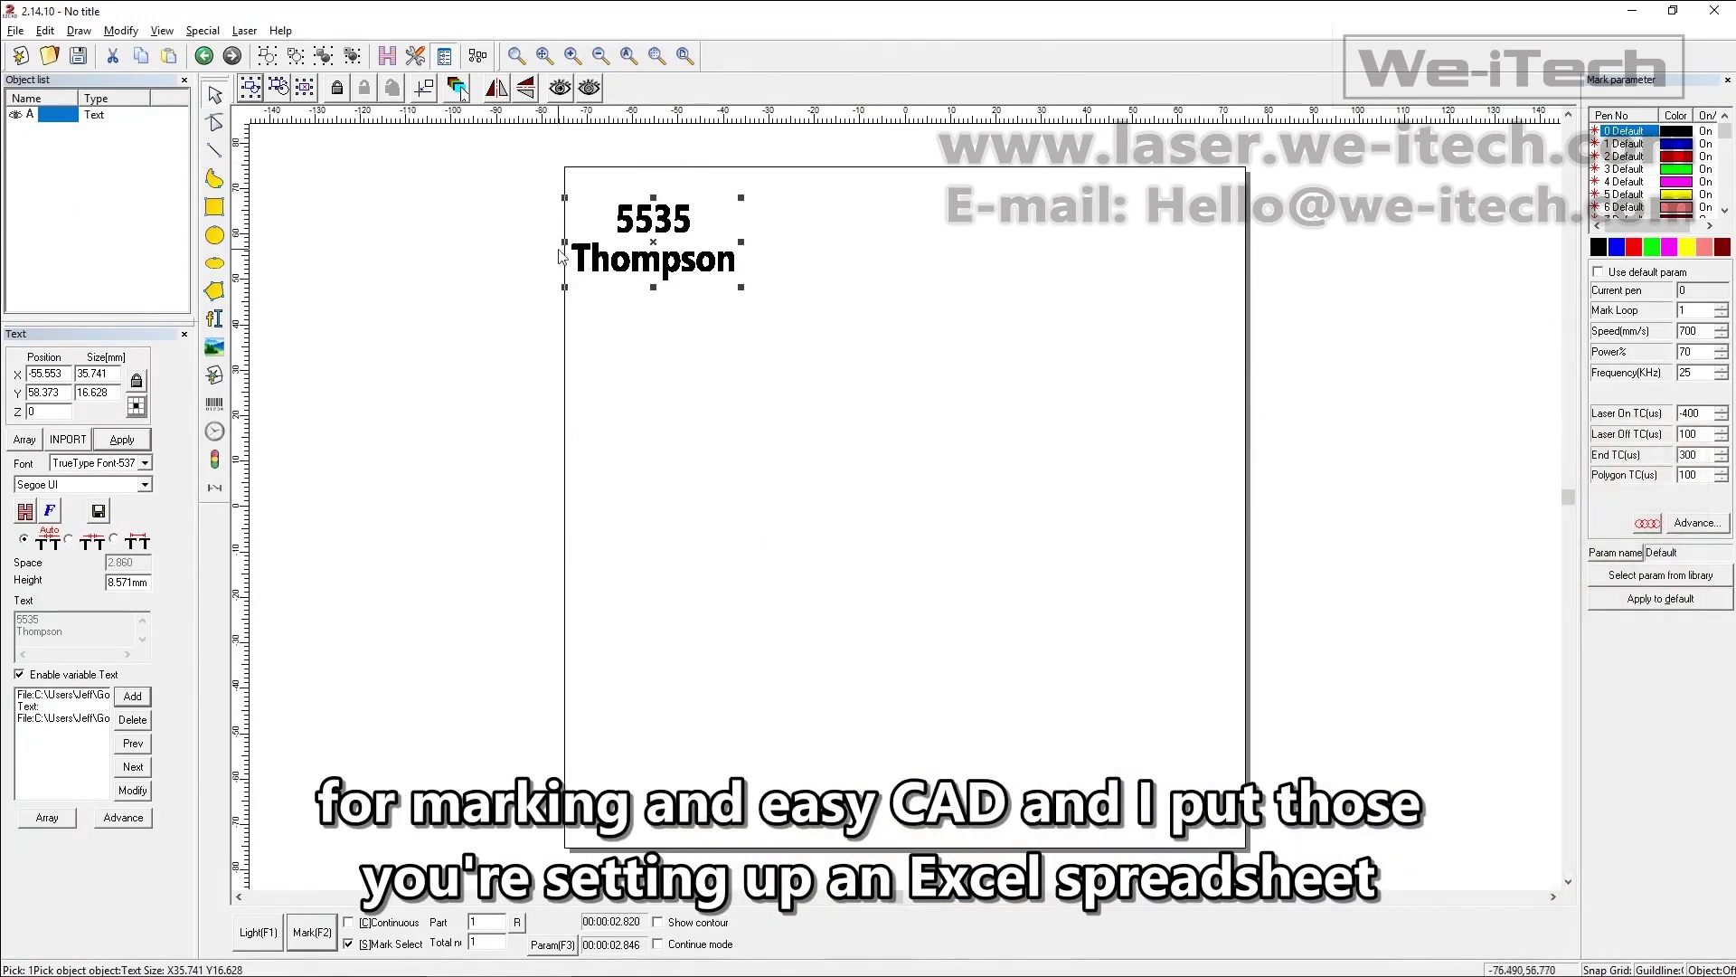
Switch to the WordPad document Data Set Up for Excel (txt test file).txt and examine its five Excel file guidelines.
click(623, 965)
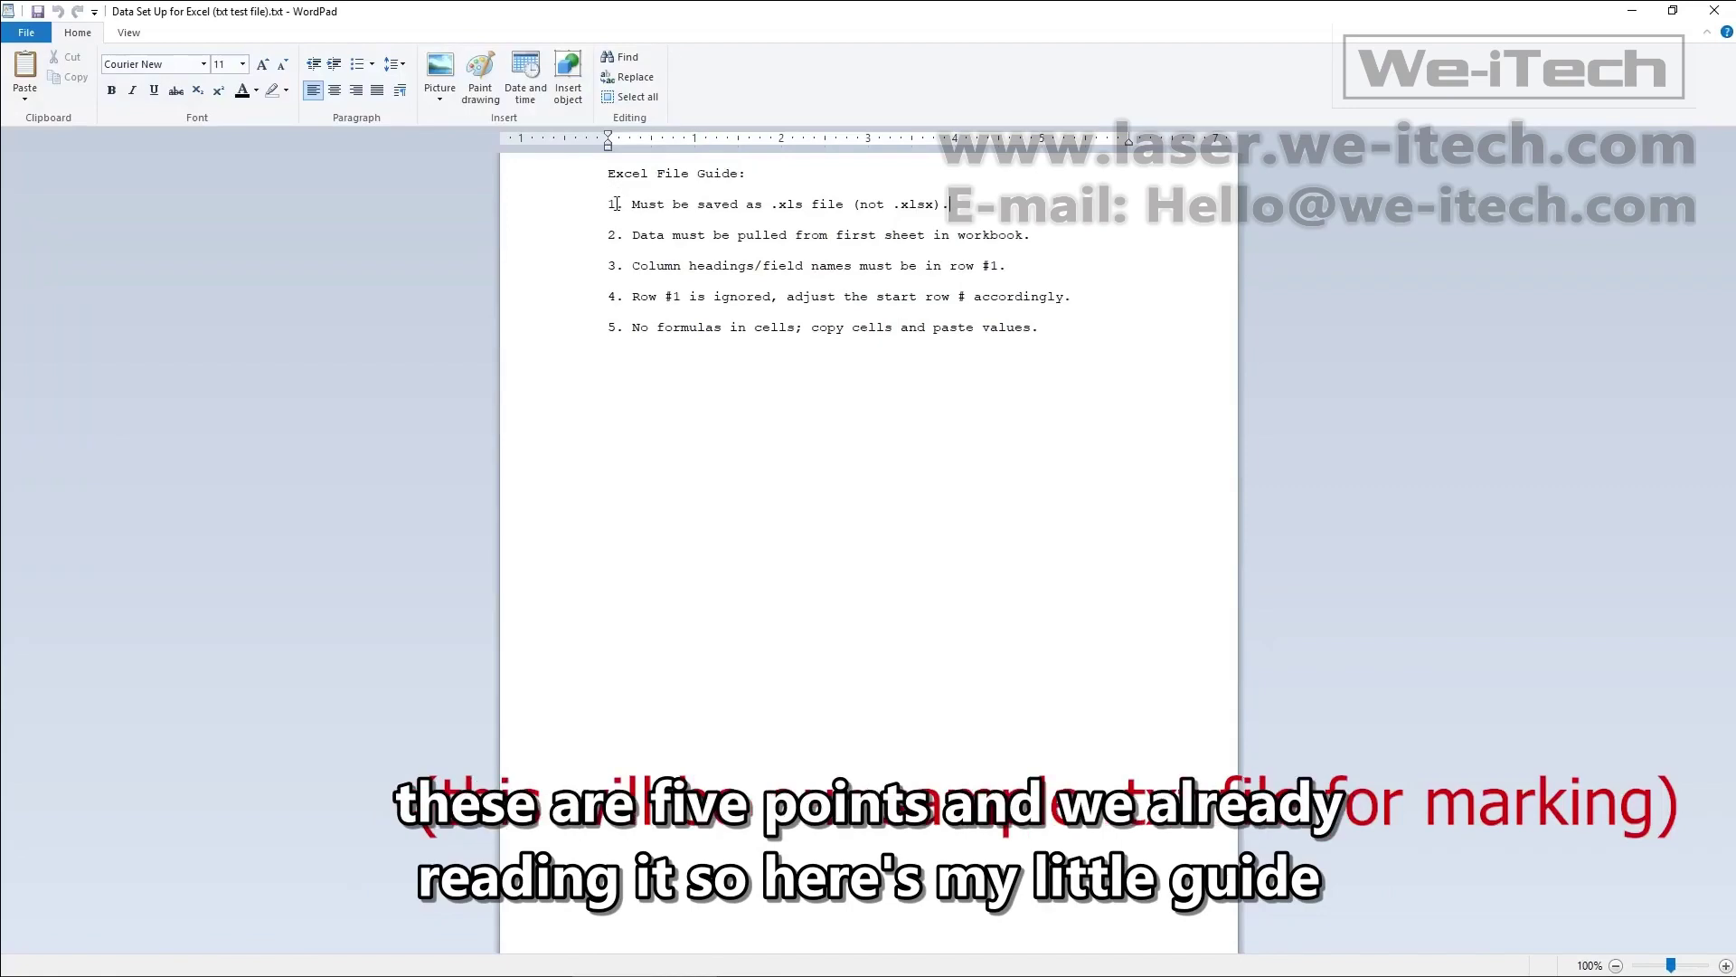
drag(623, 204, 839, 206)
click(839, 207)
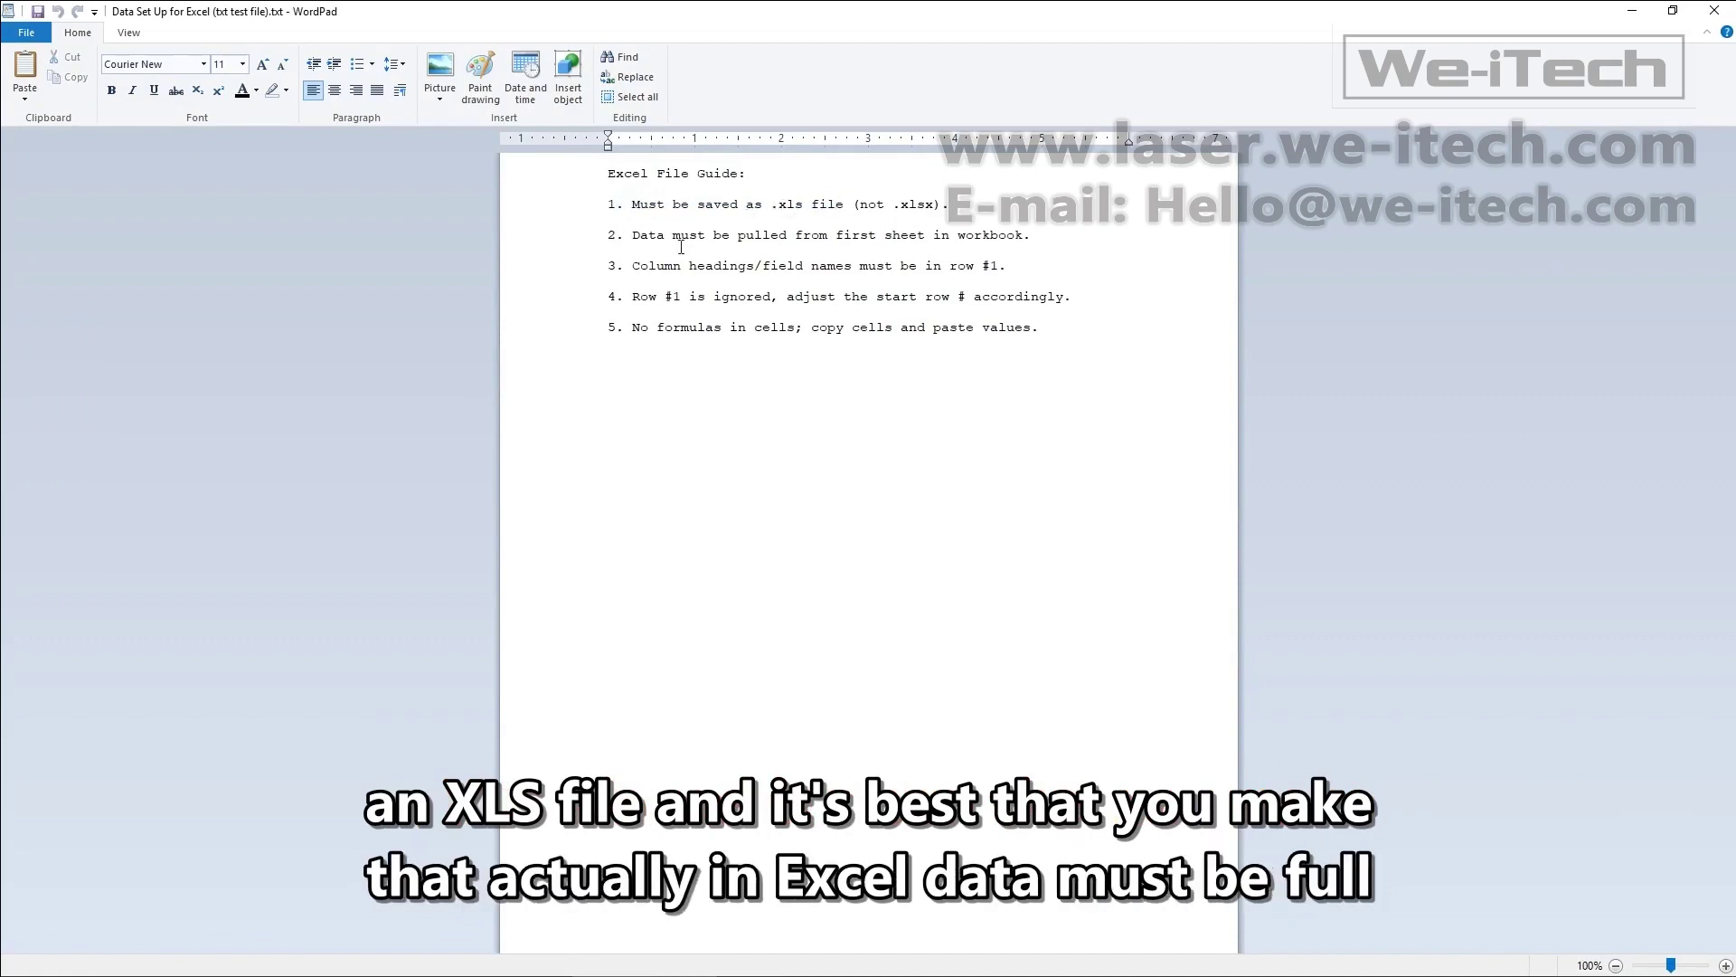
drag(634, 237, 896, 238)
click(896, 238)
drag(633, 266, 860, 266)
click(865, 267)
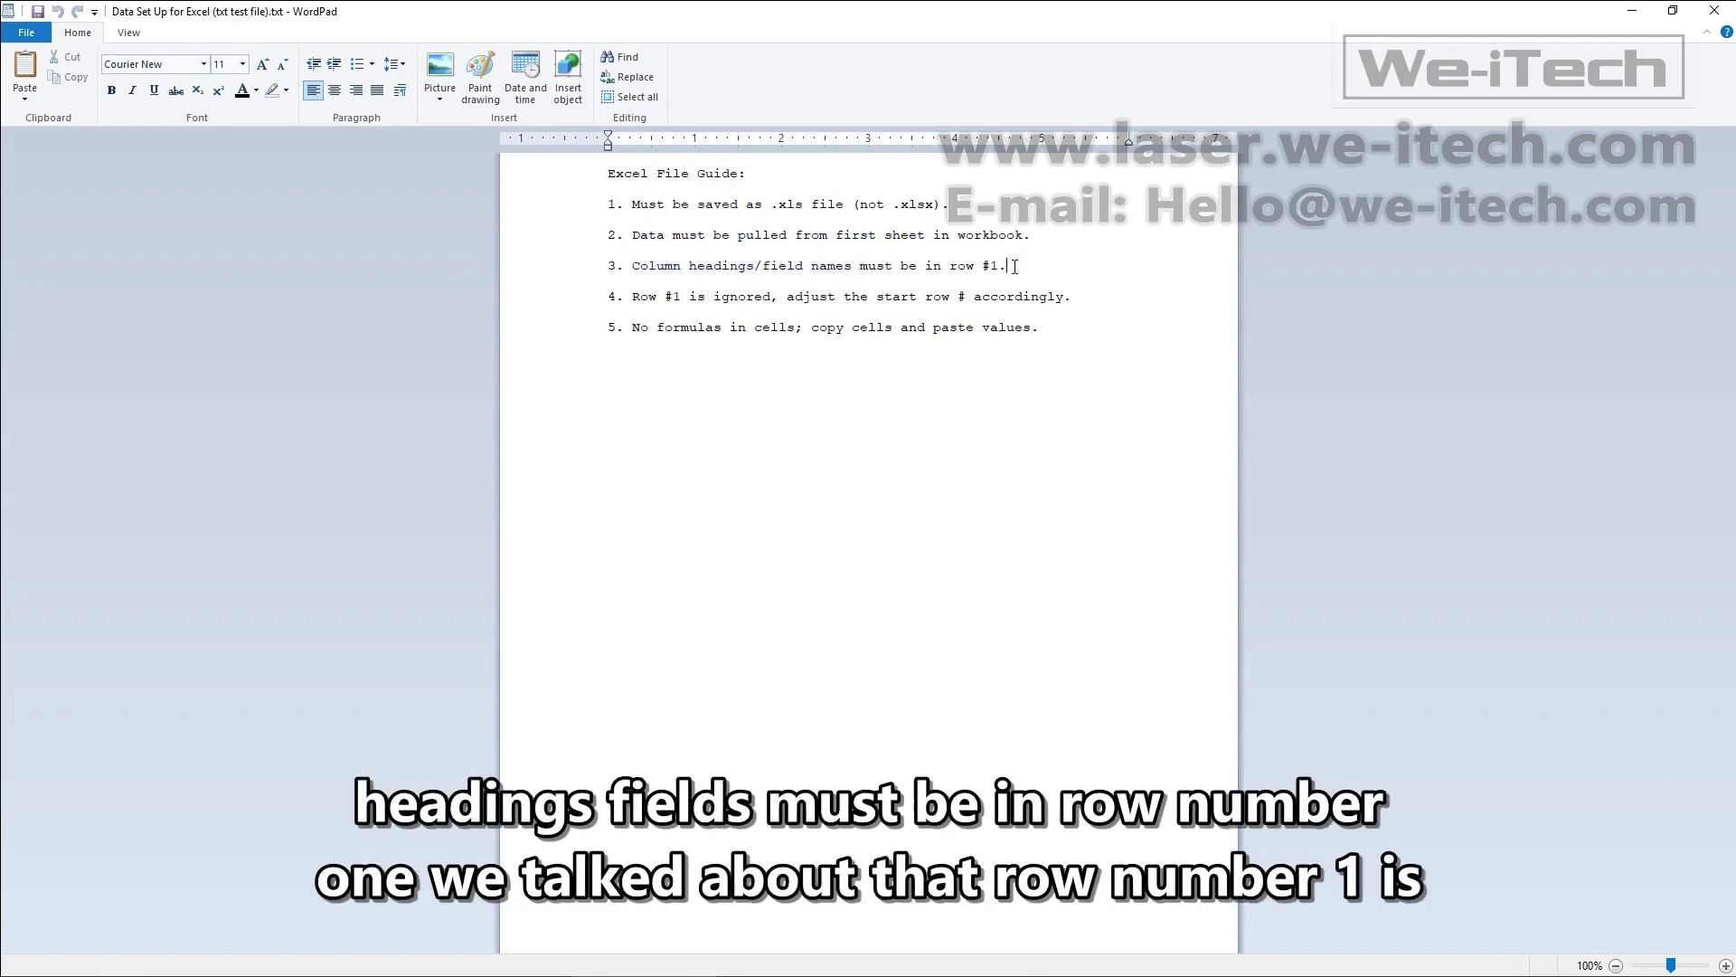
drag(1009, 266, 952, 266)
click(951, 266)
drag(633, 297, 773, 297)
click(773, 297)
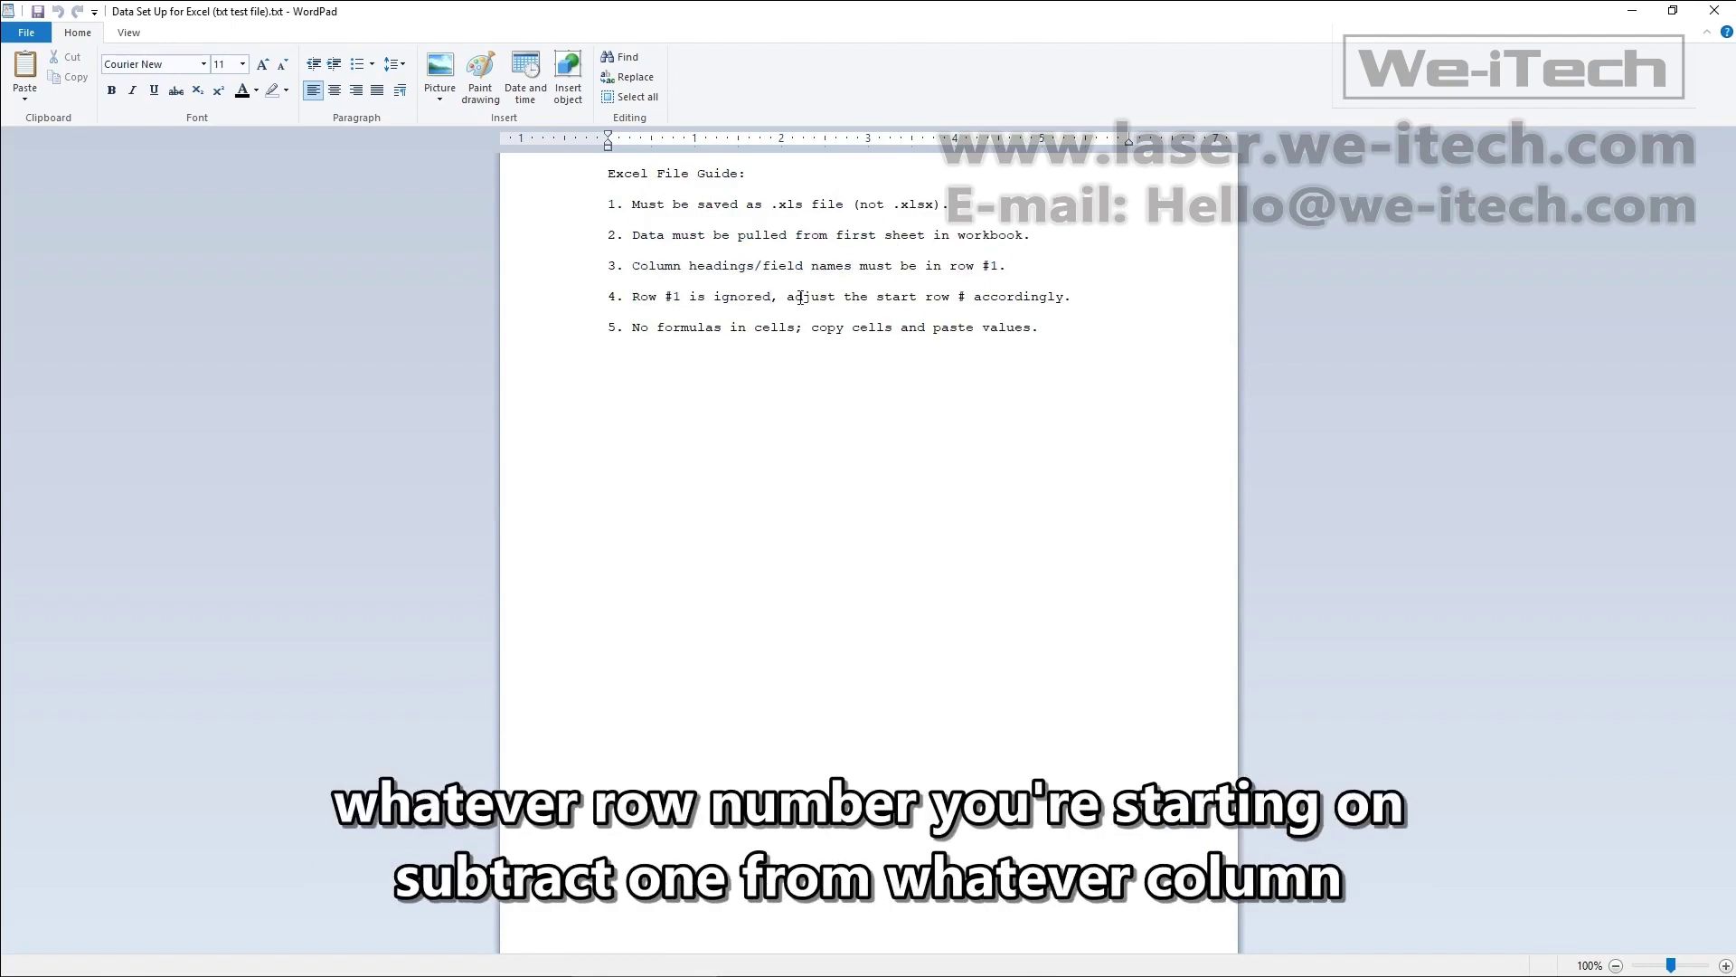
drag(638, 331, 792, 330)
click(782, 327)
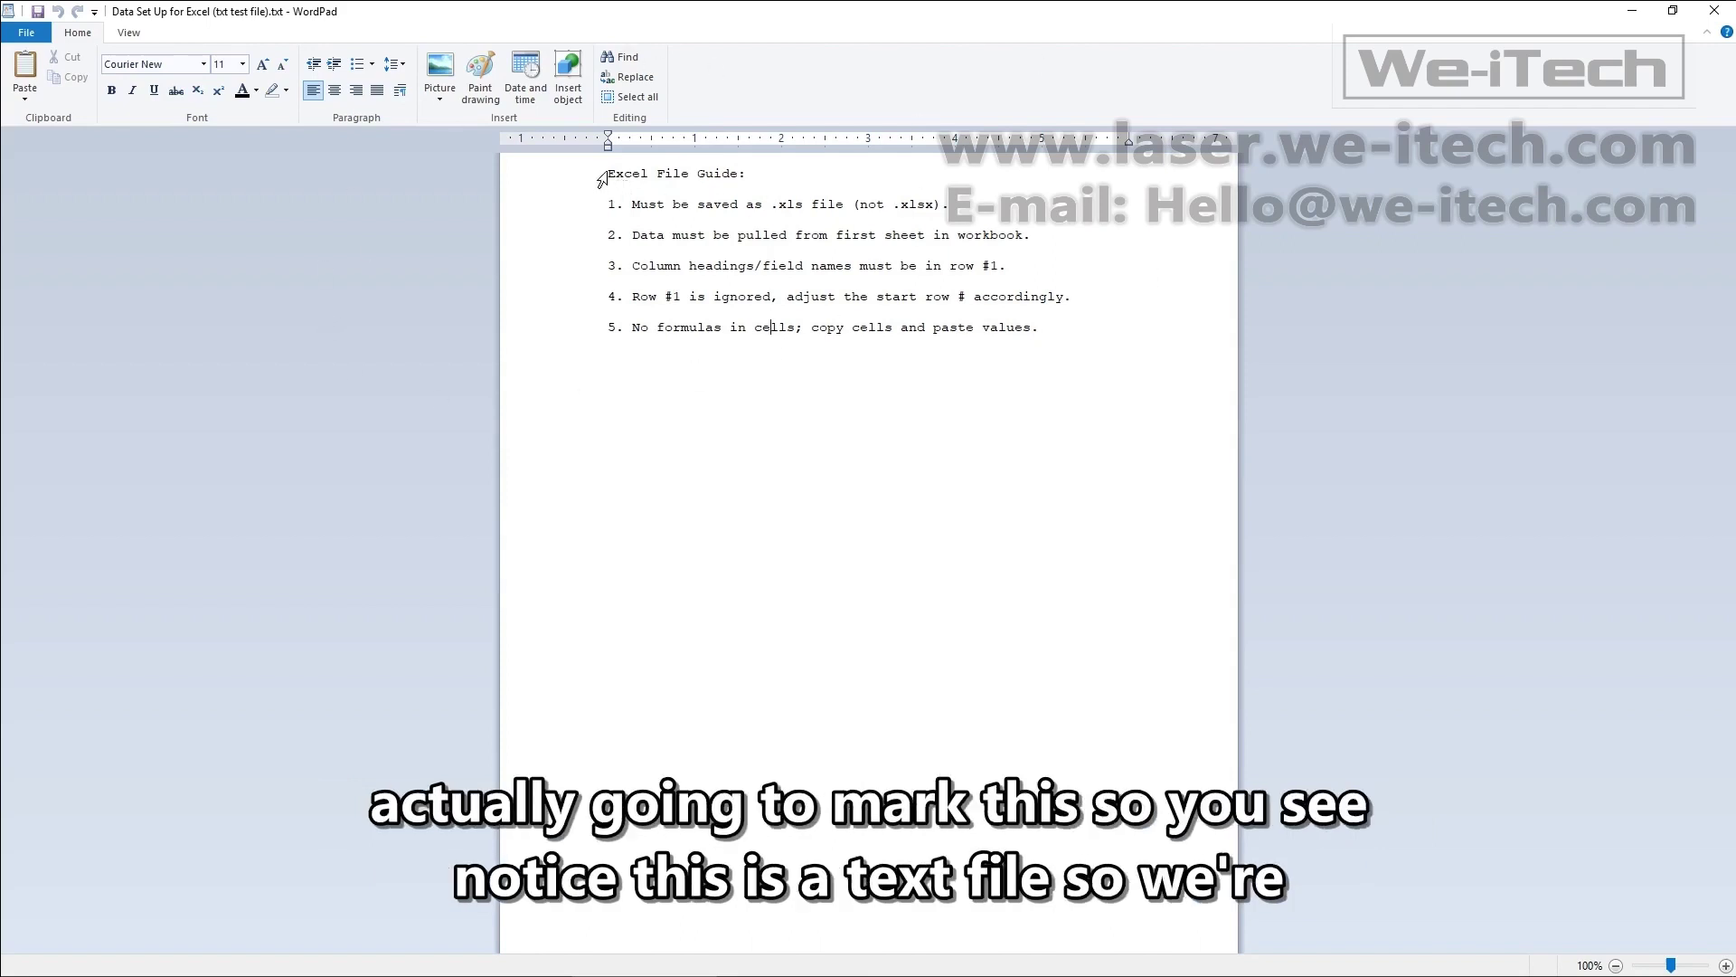
Examine how the title, blank lines and numbered points fall on the text file's lines, and close the document.
drag(606, 174, 744, 172)
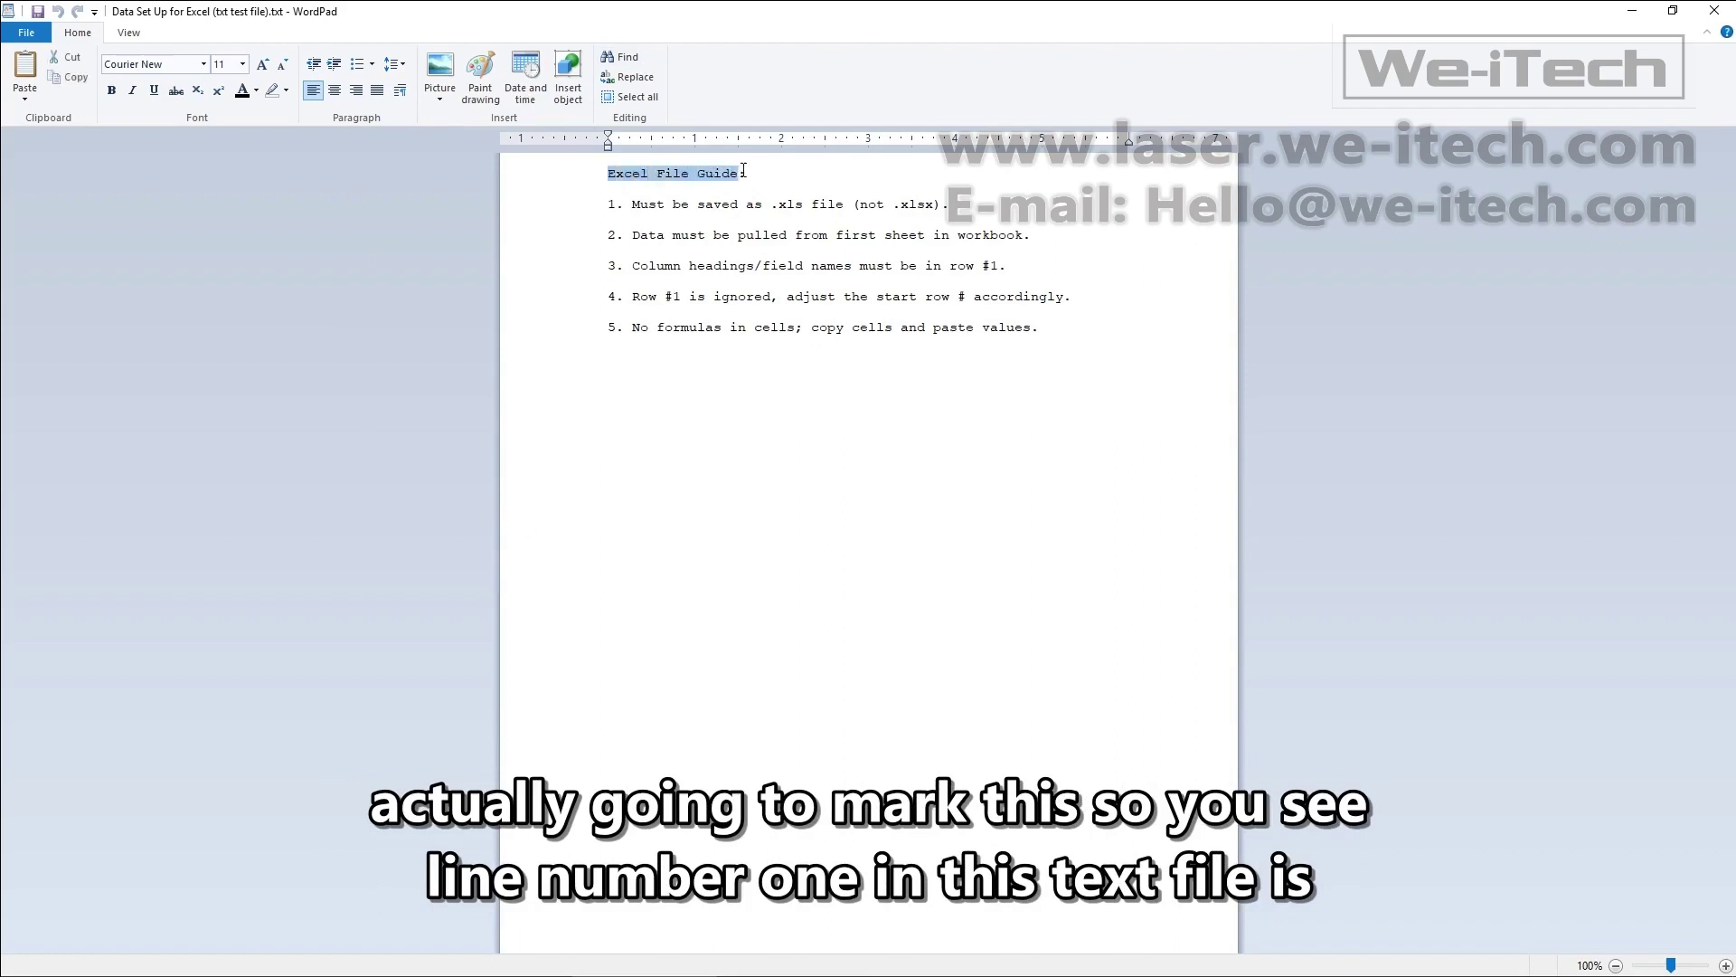
click(743, 172)
triple_click(744, 172)
click(778, 177)
click(600, 208)
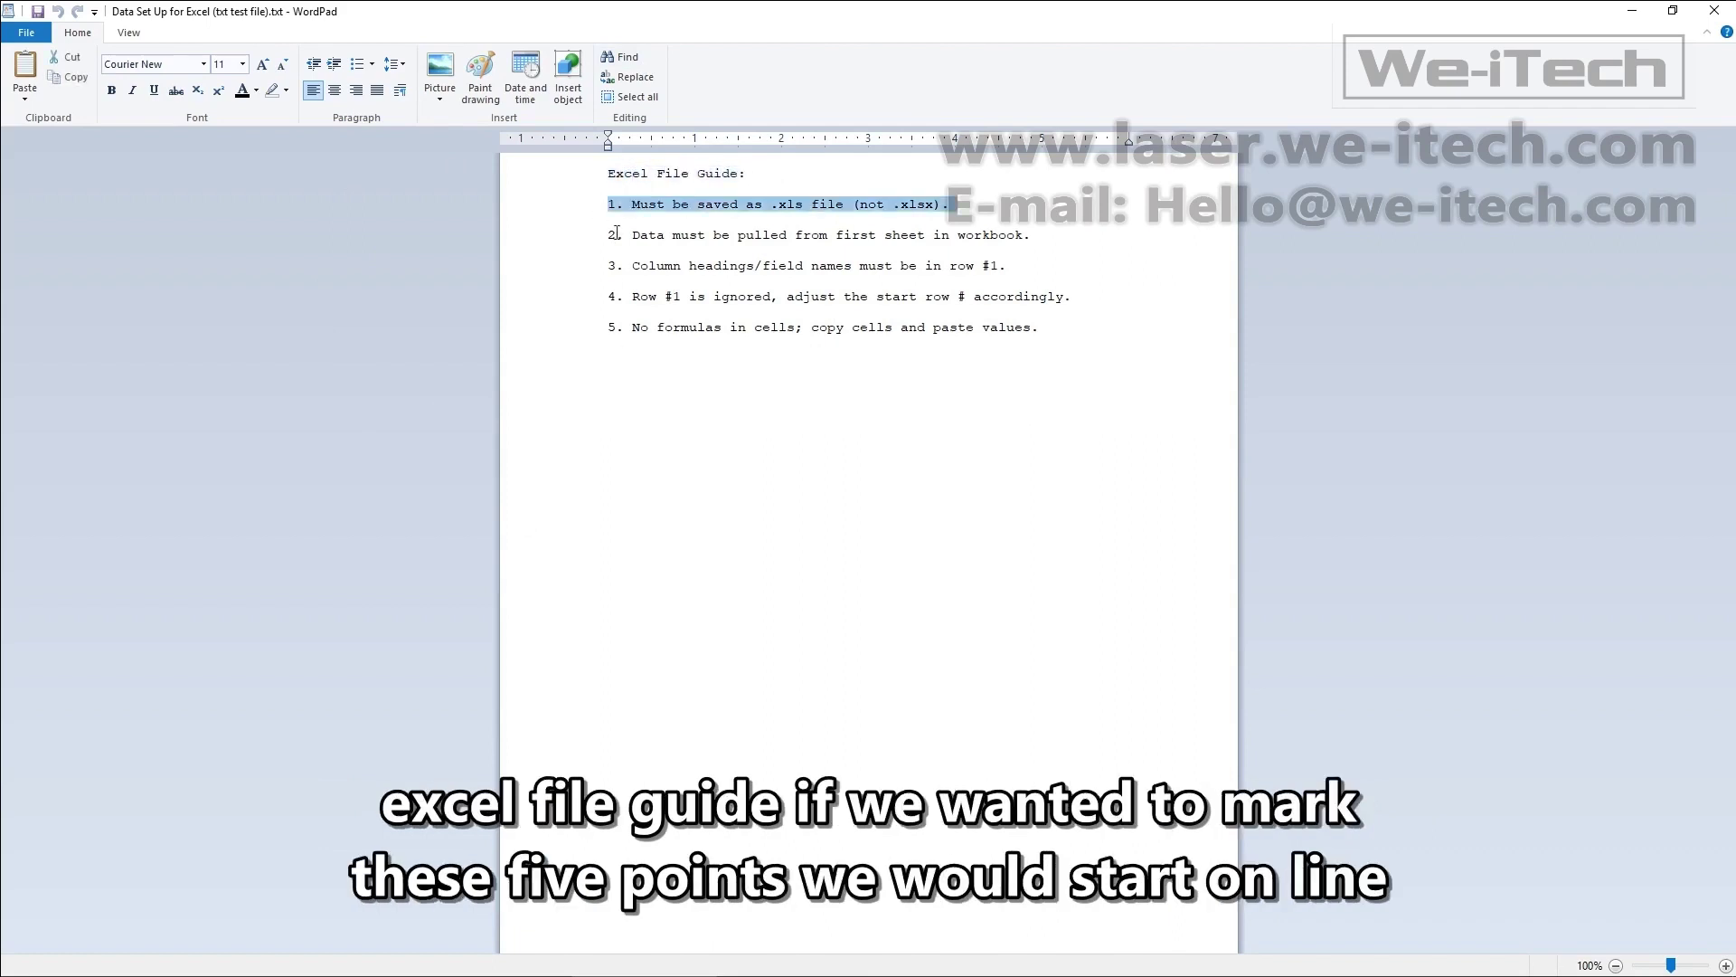
click(616, 234)
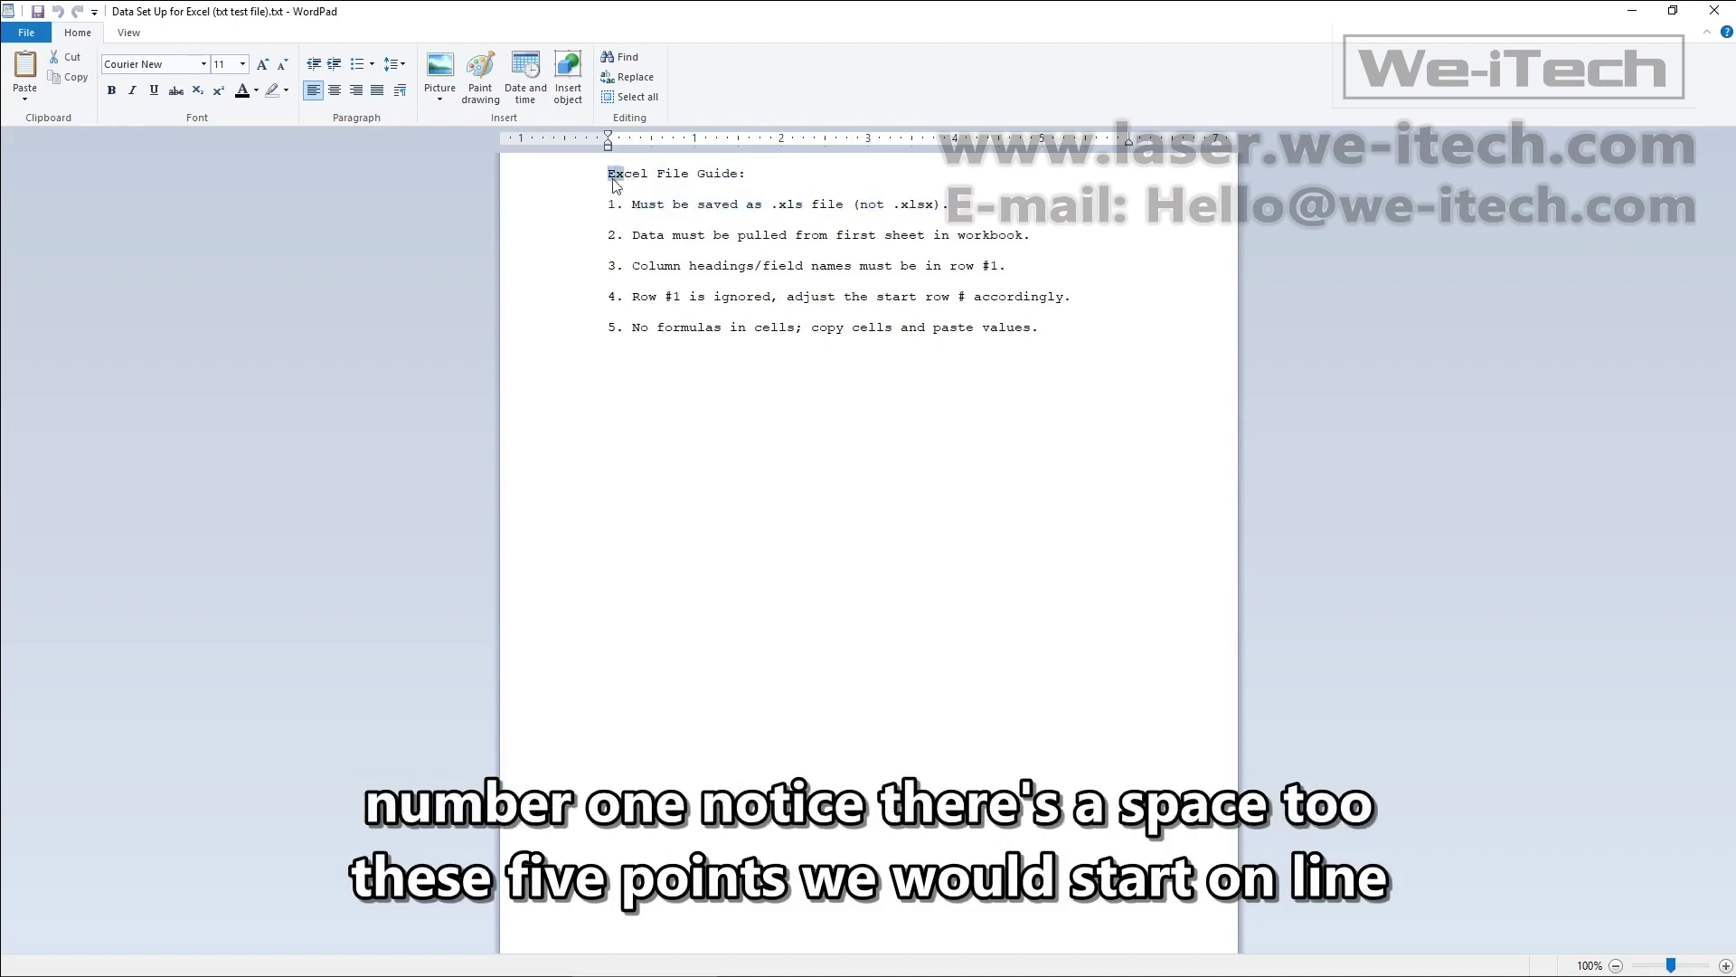
double_click(611, 188)
click(600, 207)
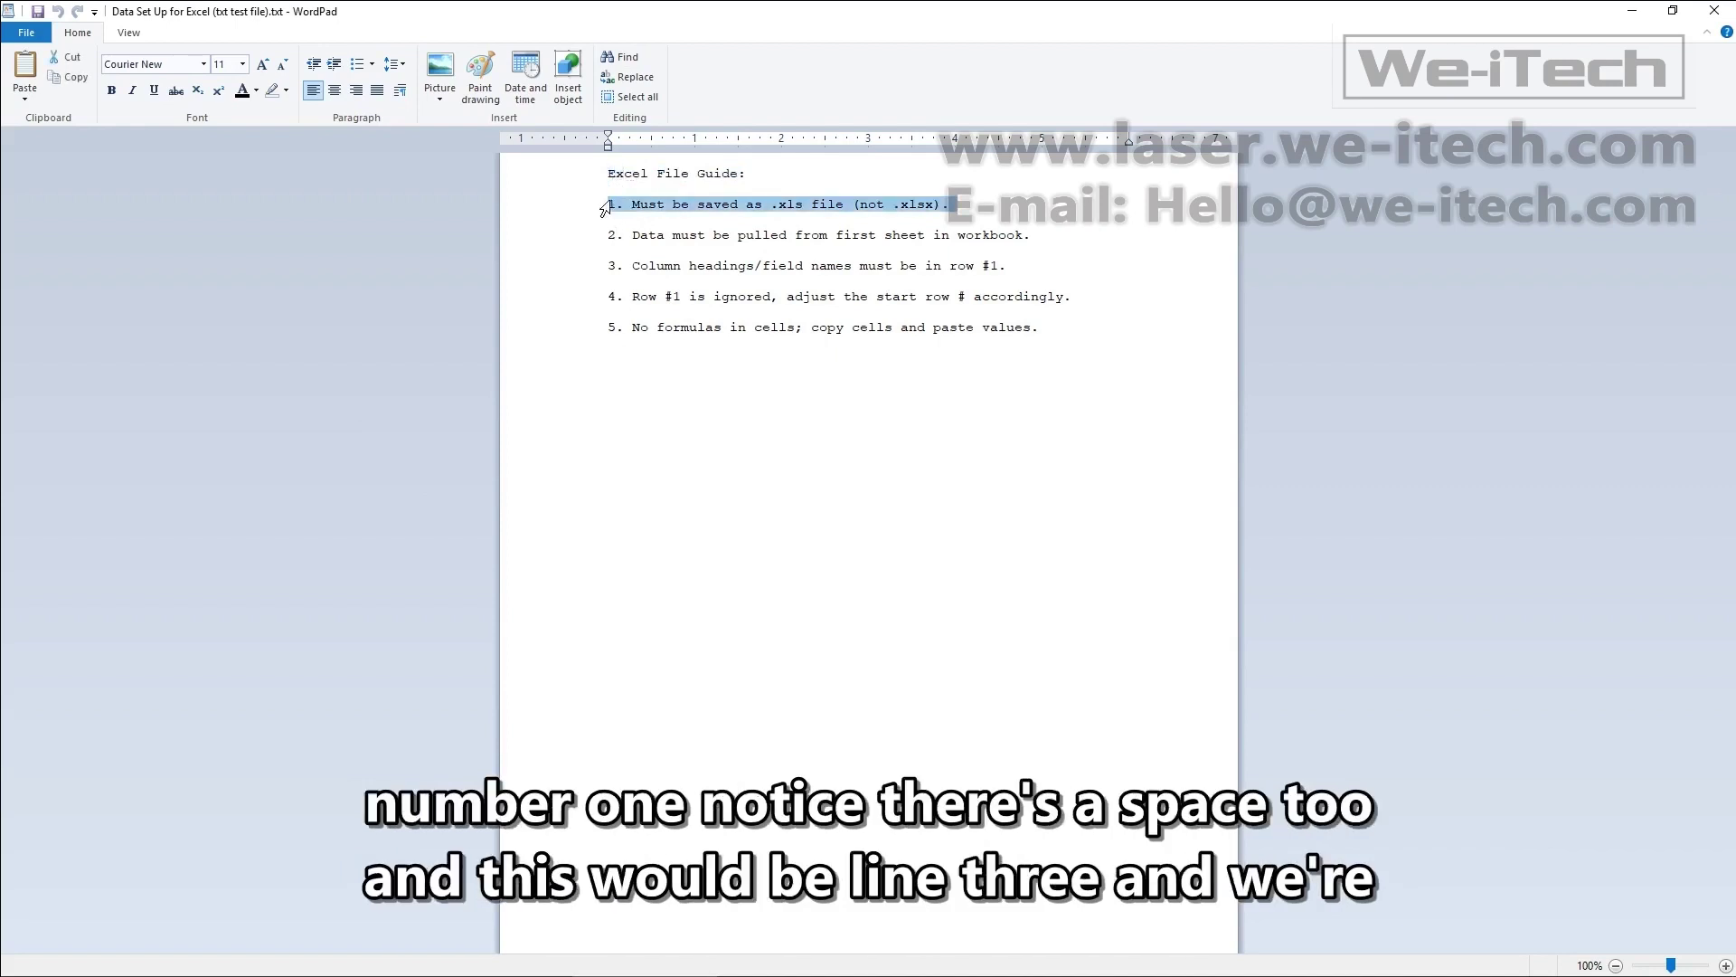
click(617, 201)
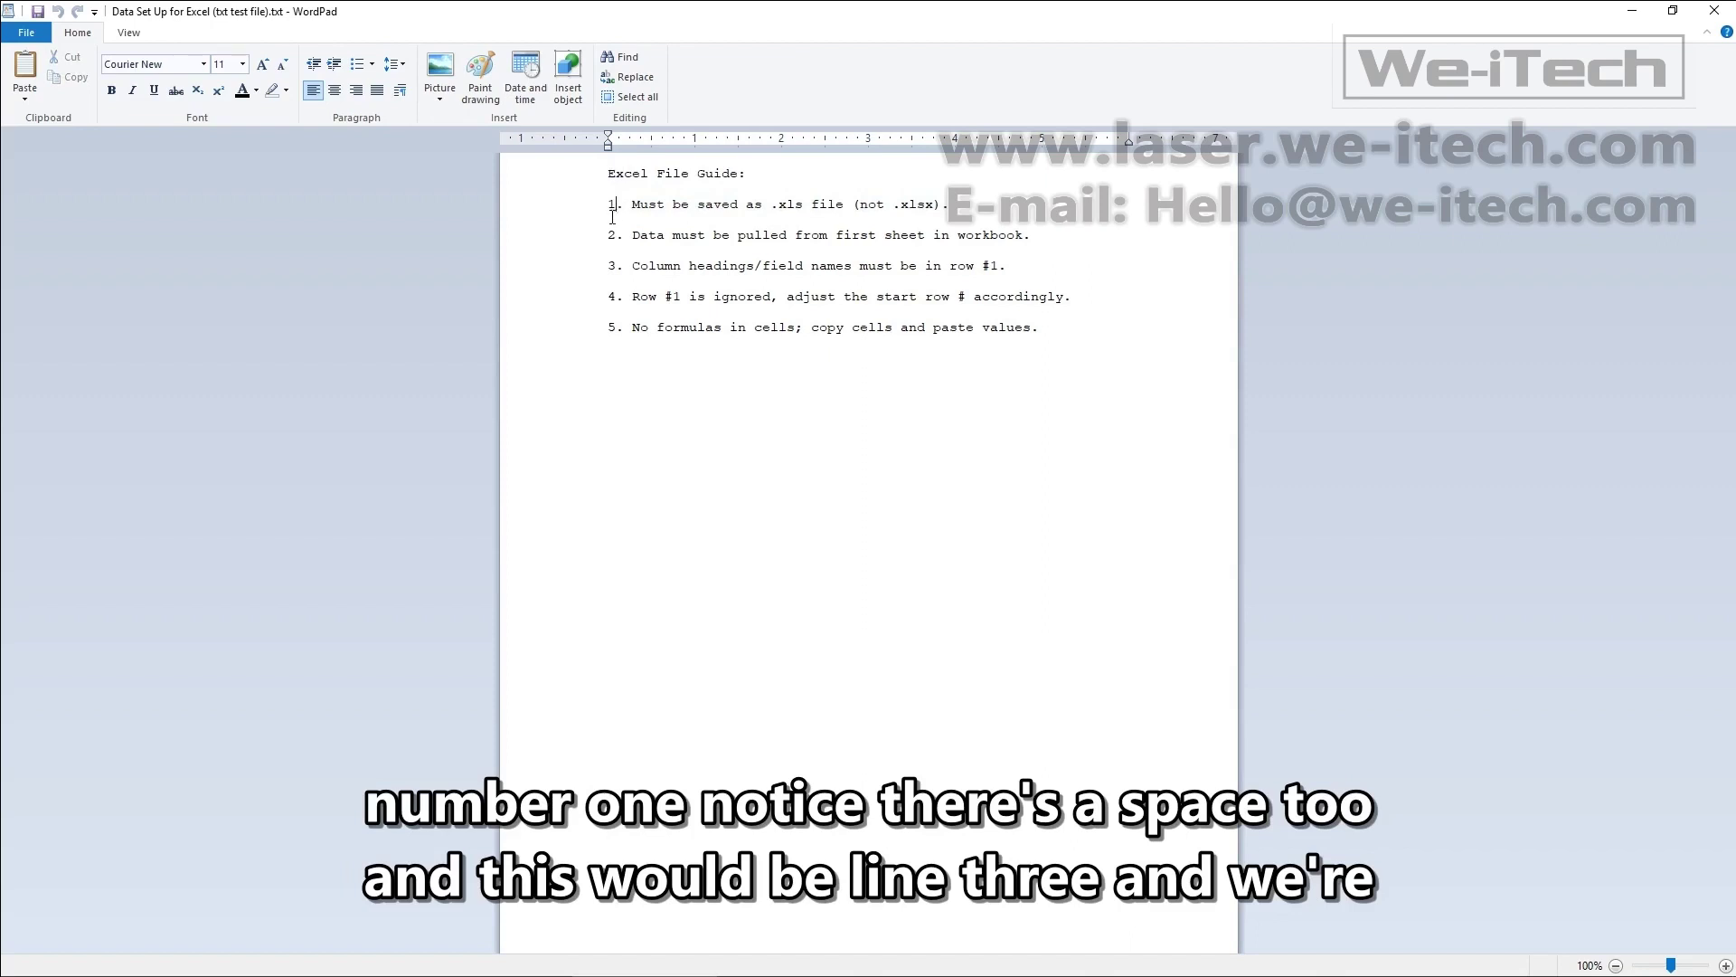
drag(613, 217, 630, 208)
click(616, 277)
click(627, 207)
drag(608, 235, 643, 233)
click(645, 238)
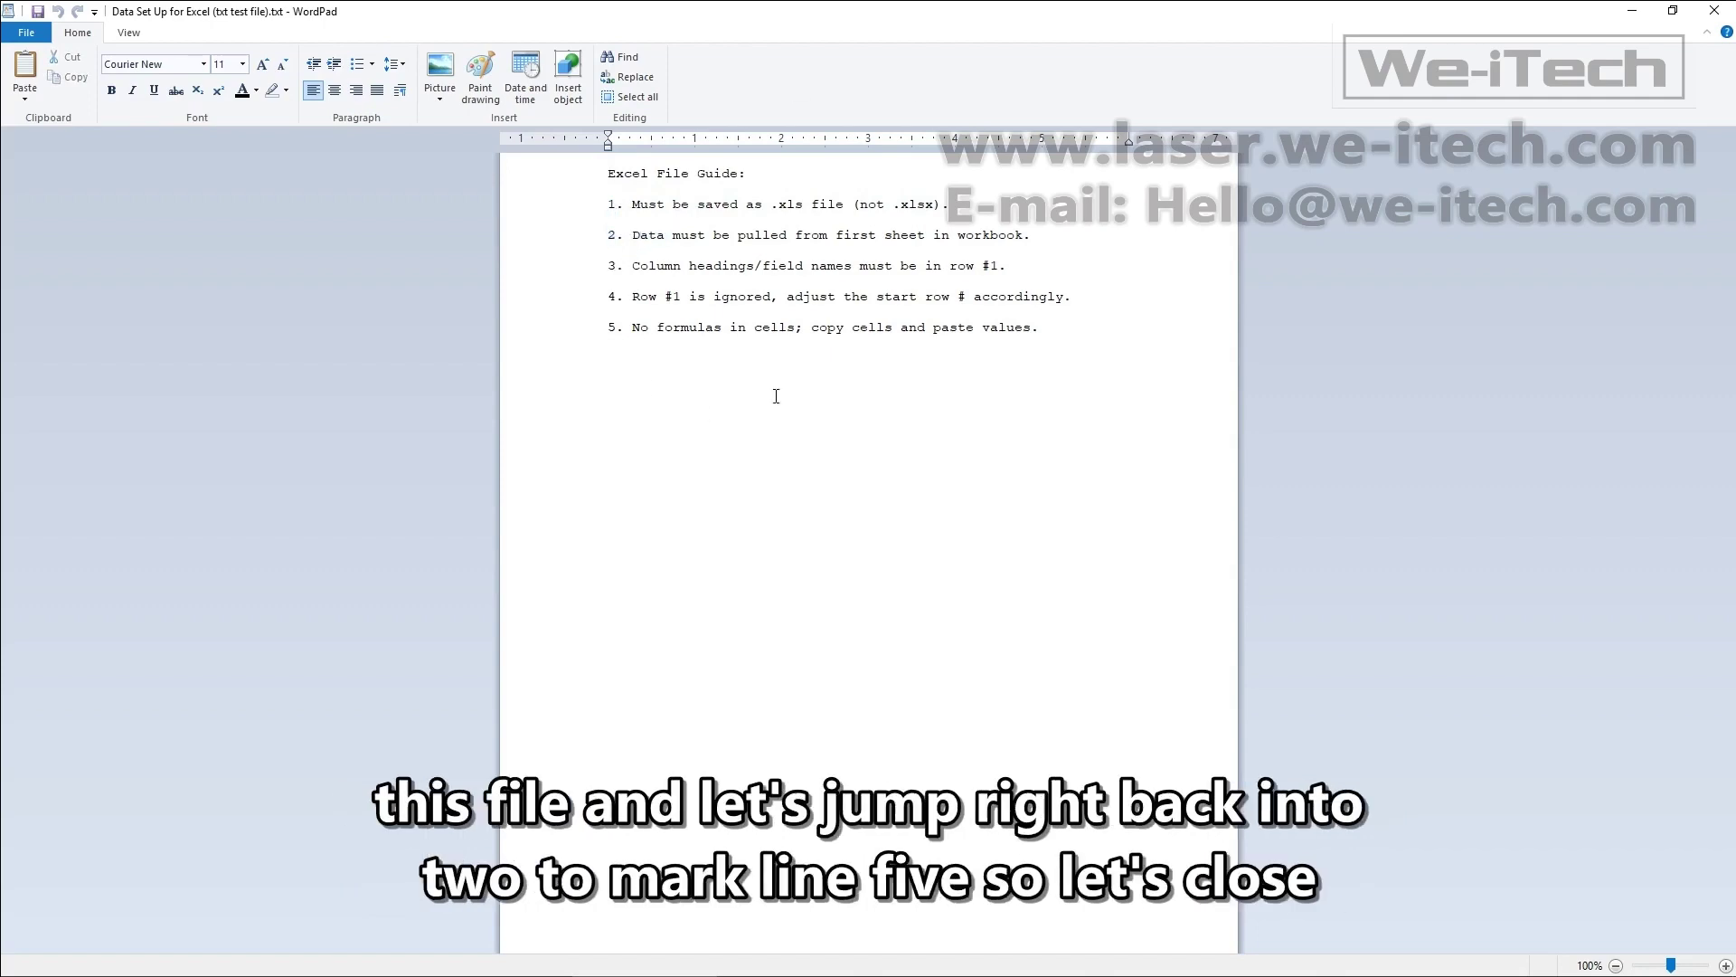
click(1714, 10)
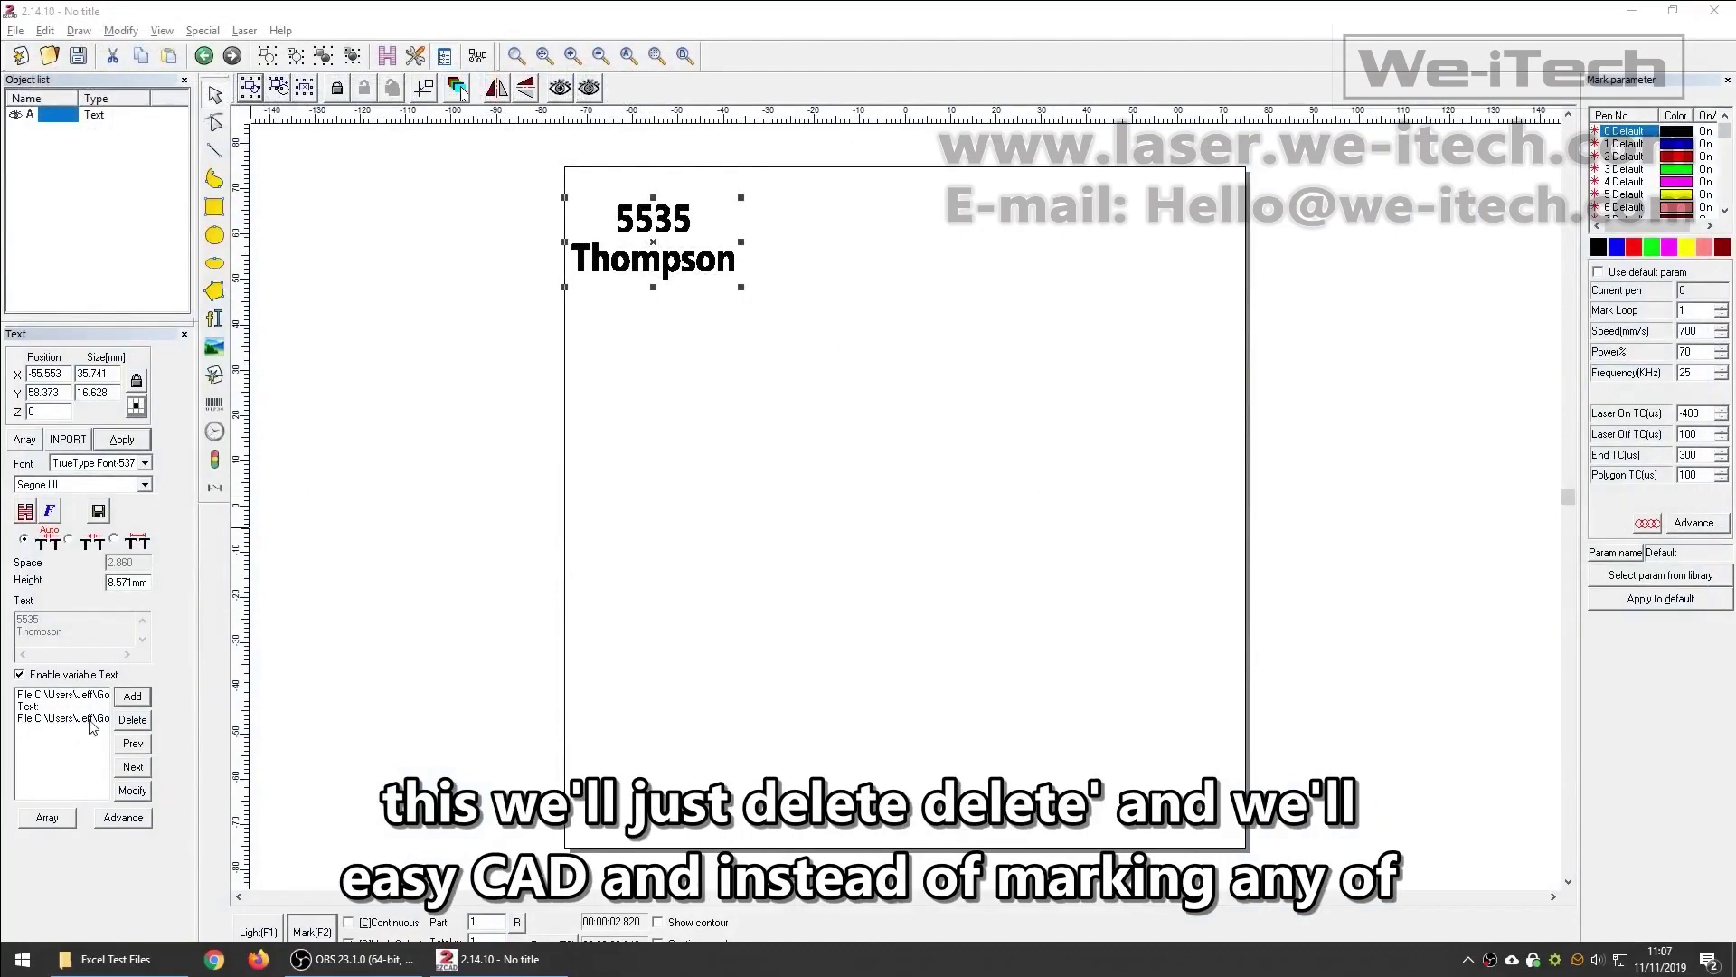
Delete the Last Name element and the line-break element from the variable text in EZCAD.
click(132, 719)
click(85, 706)
click(132, 719)
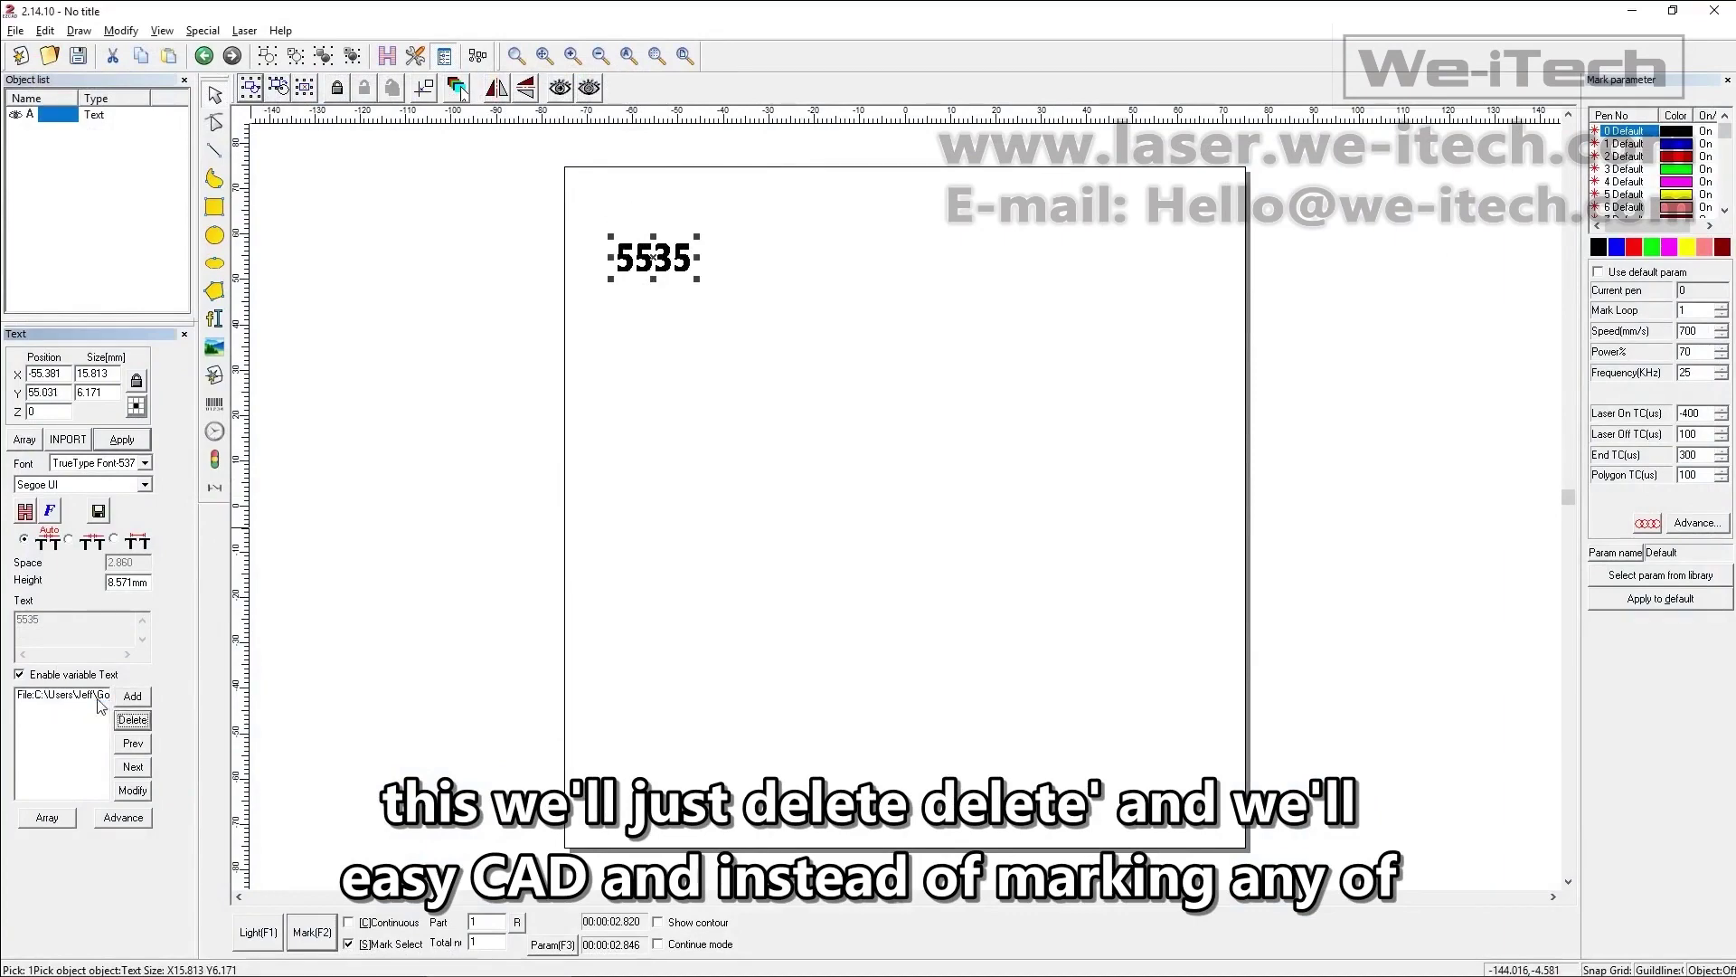
Change the remaining file element's source to TxT and load Data Set Up for Excel (txt test file).txt.
click(132, 790)
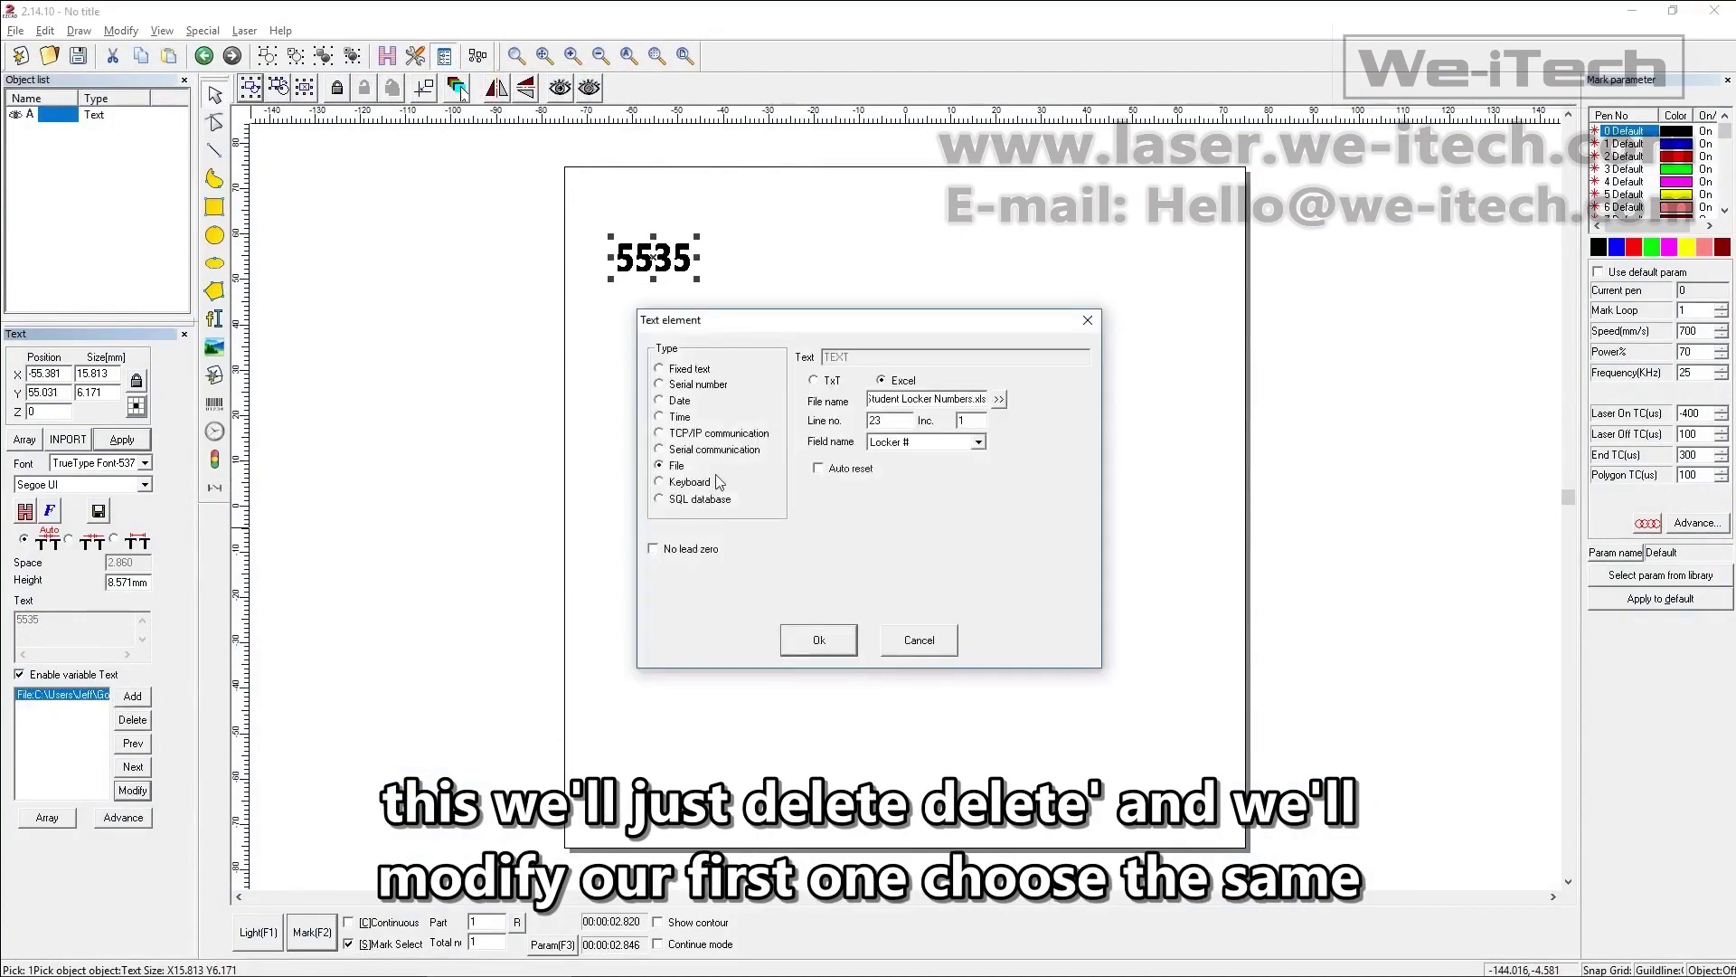
click(829, 381)
click(999, 399)
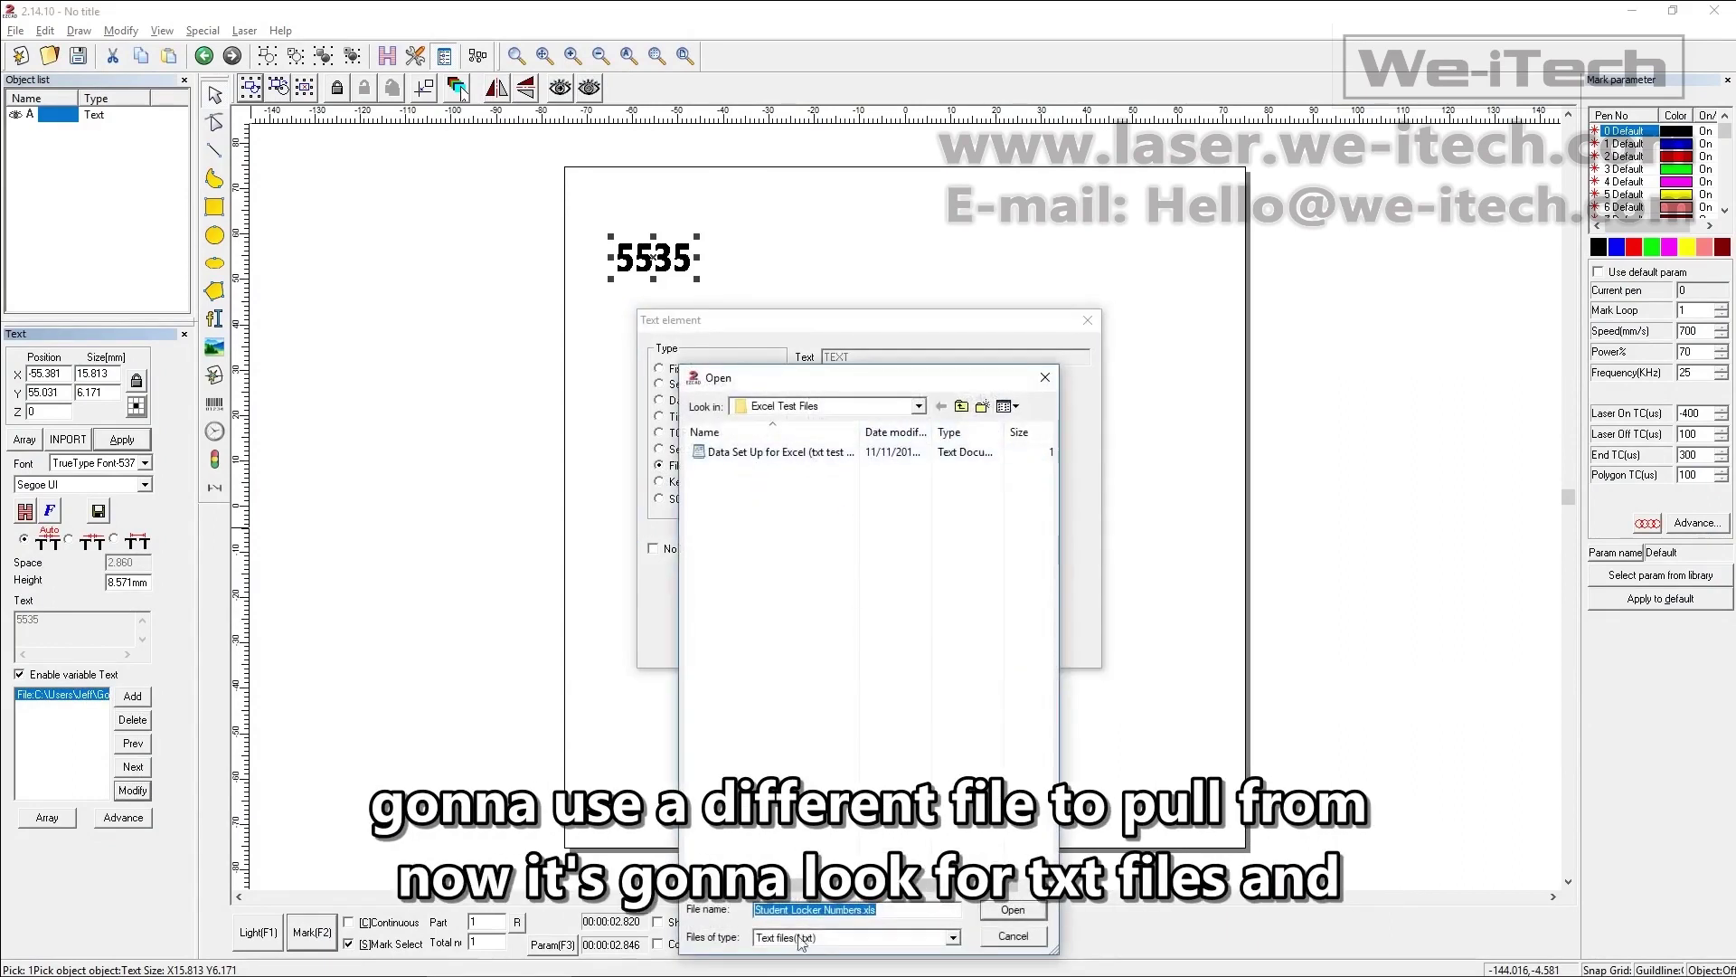
double_click(758, 452)
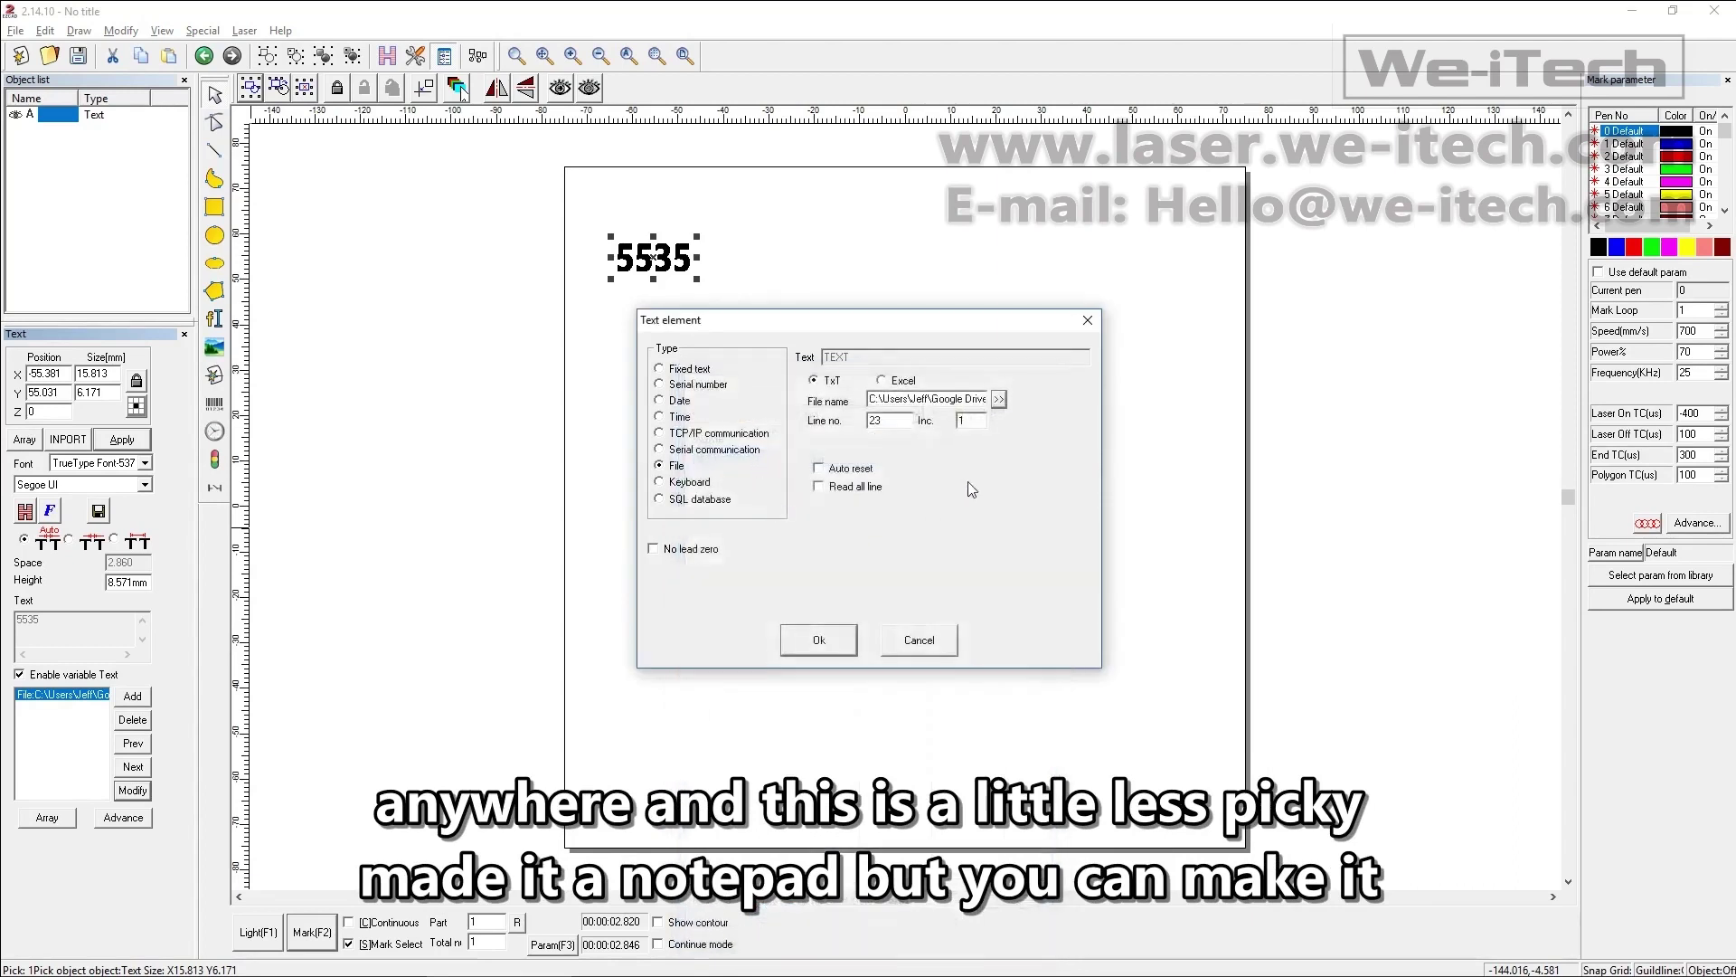
Set the text file element's starting line number to 3 and its increment to 2, and apply the element.
double_click(898, 418)
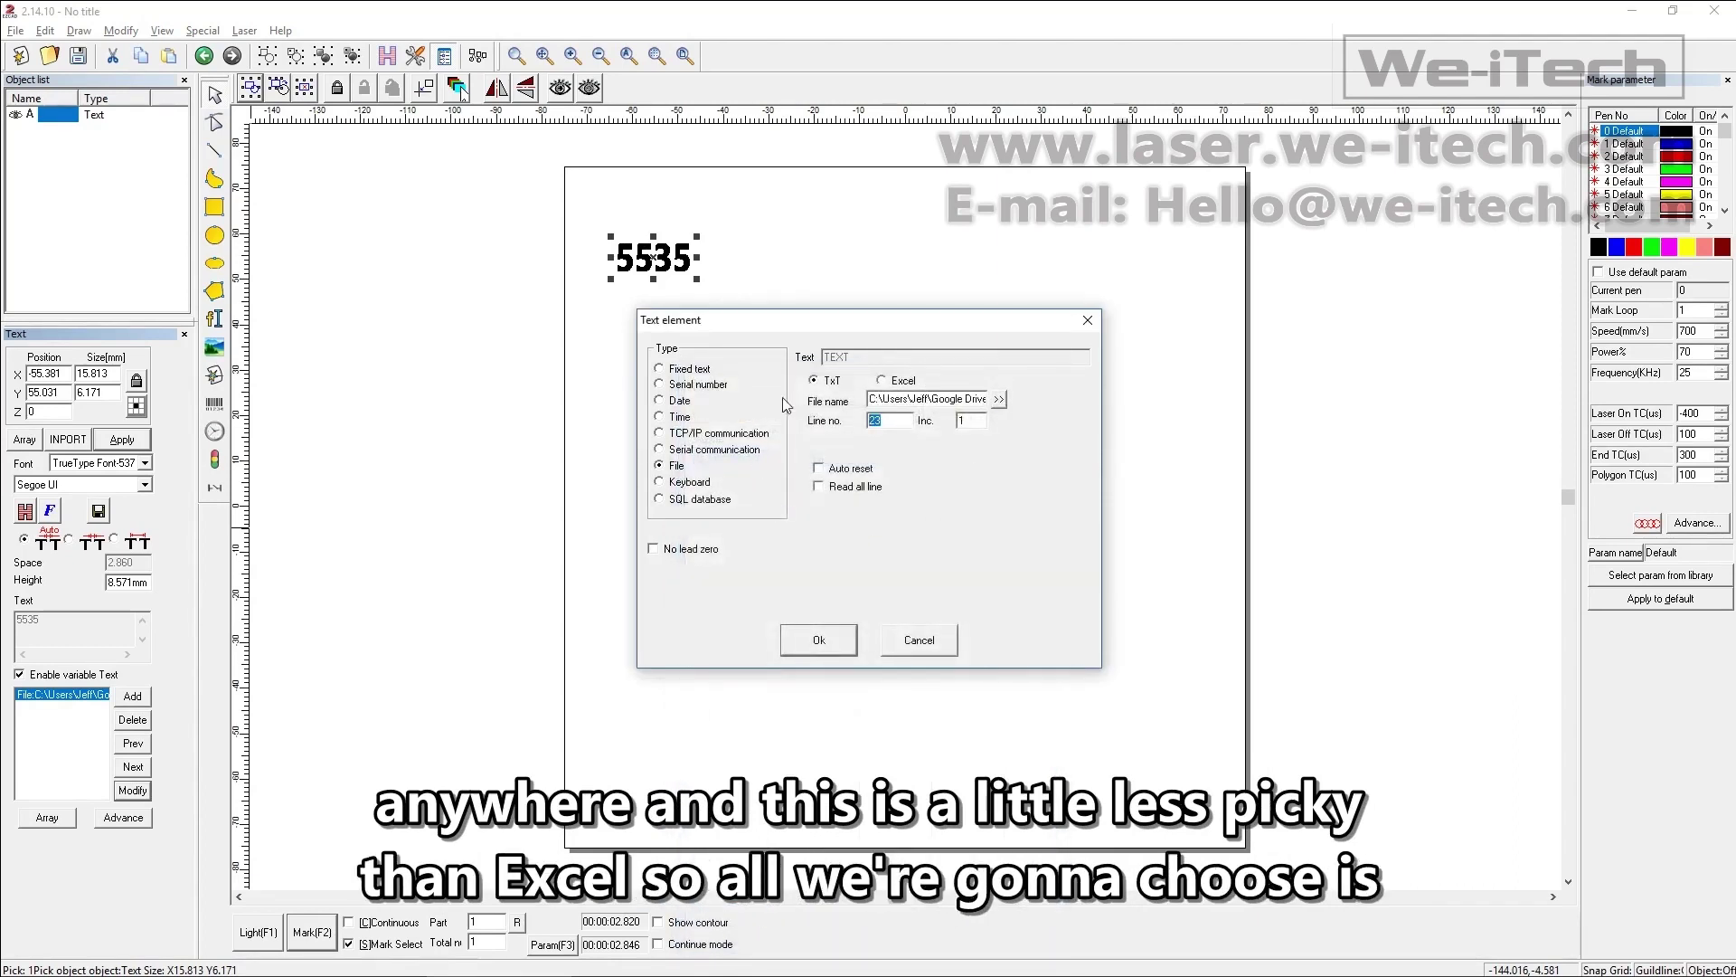
text(3)
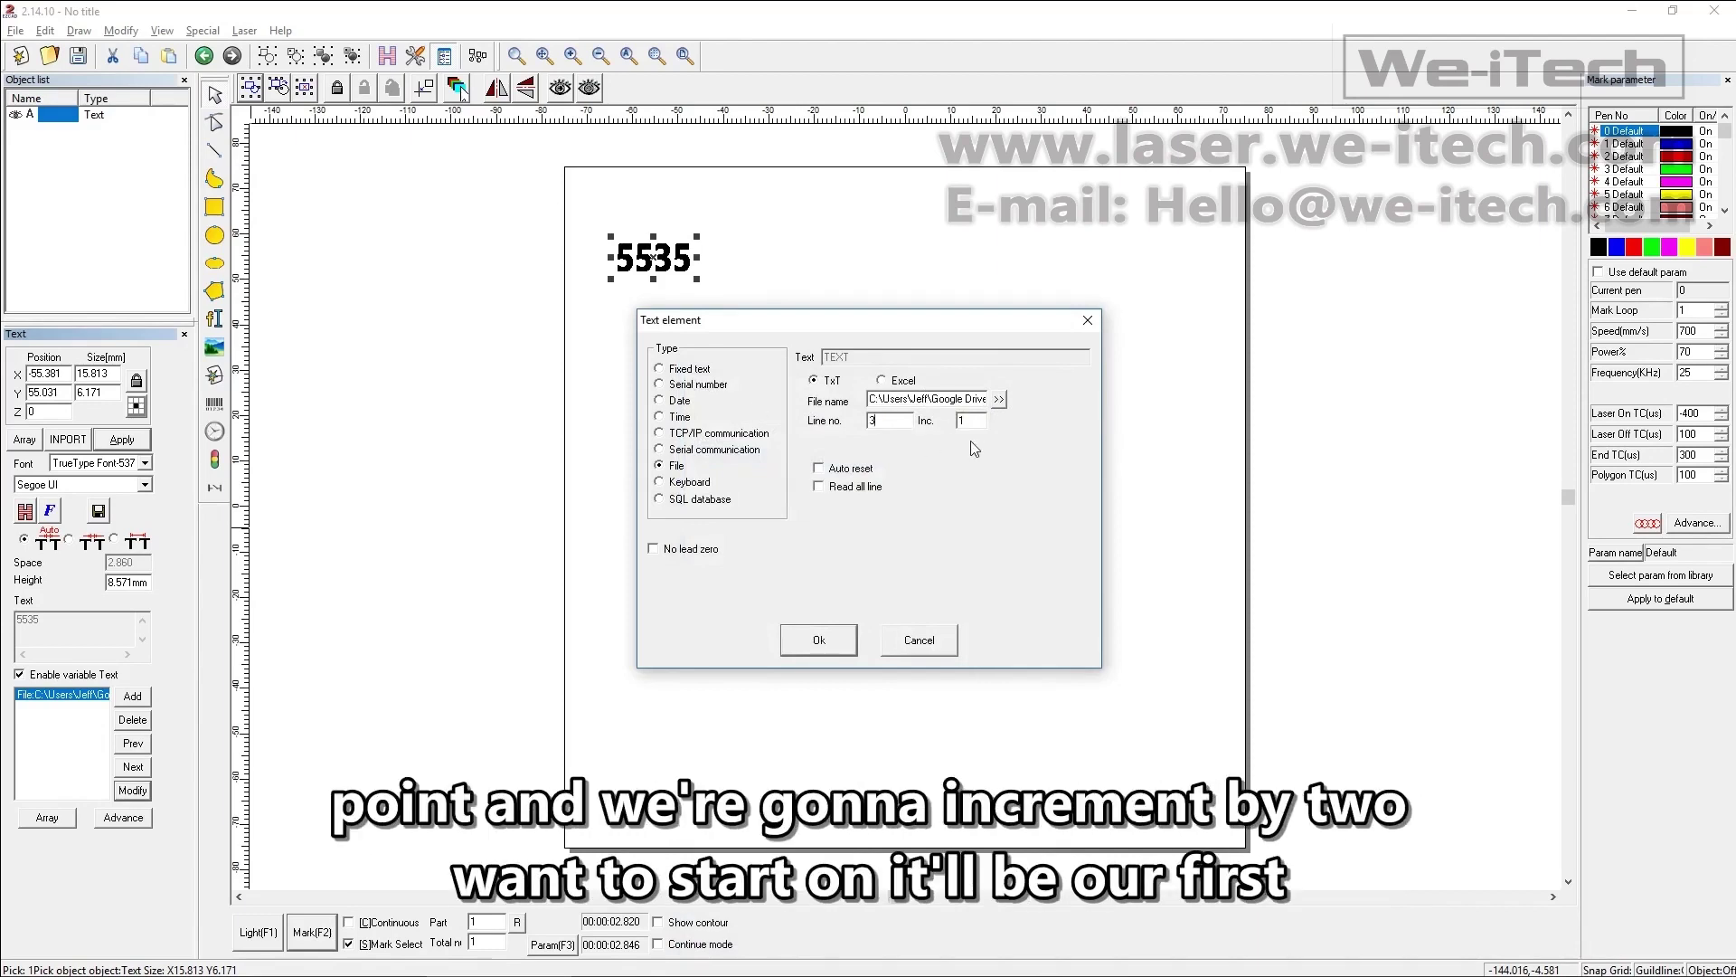
text(2)
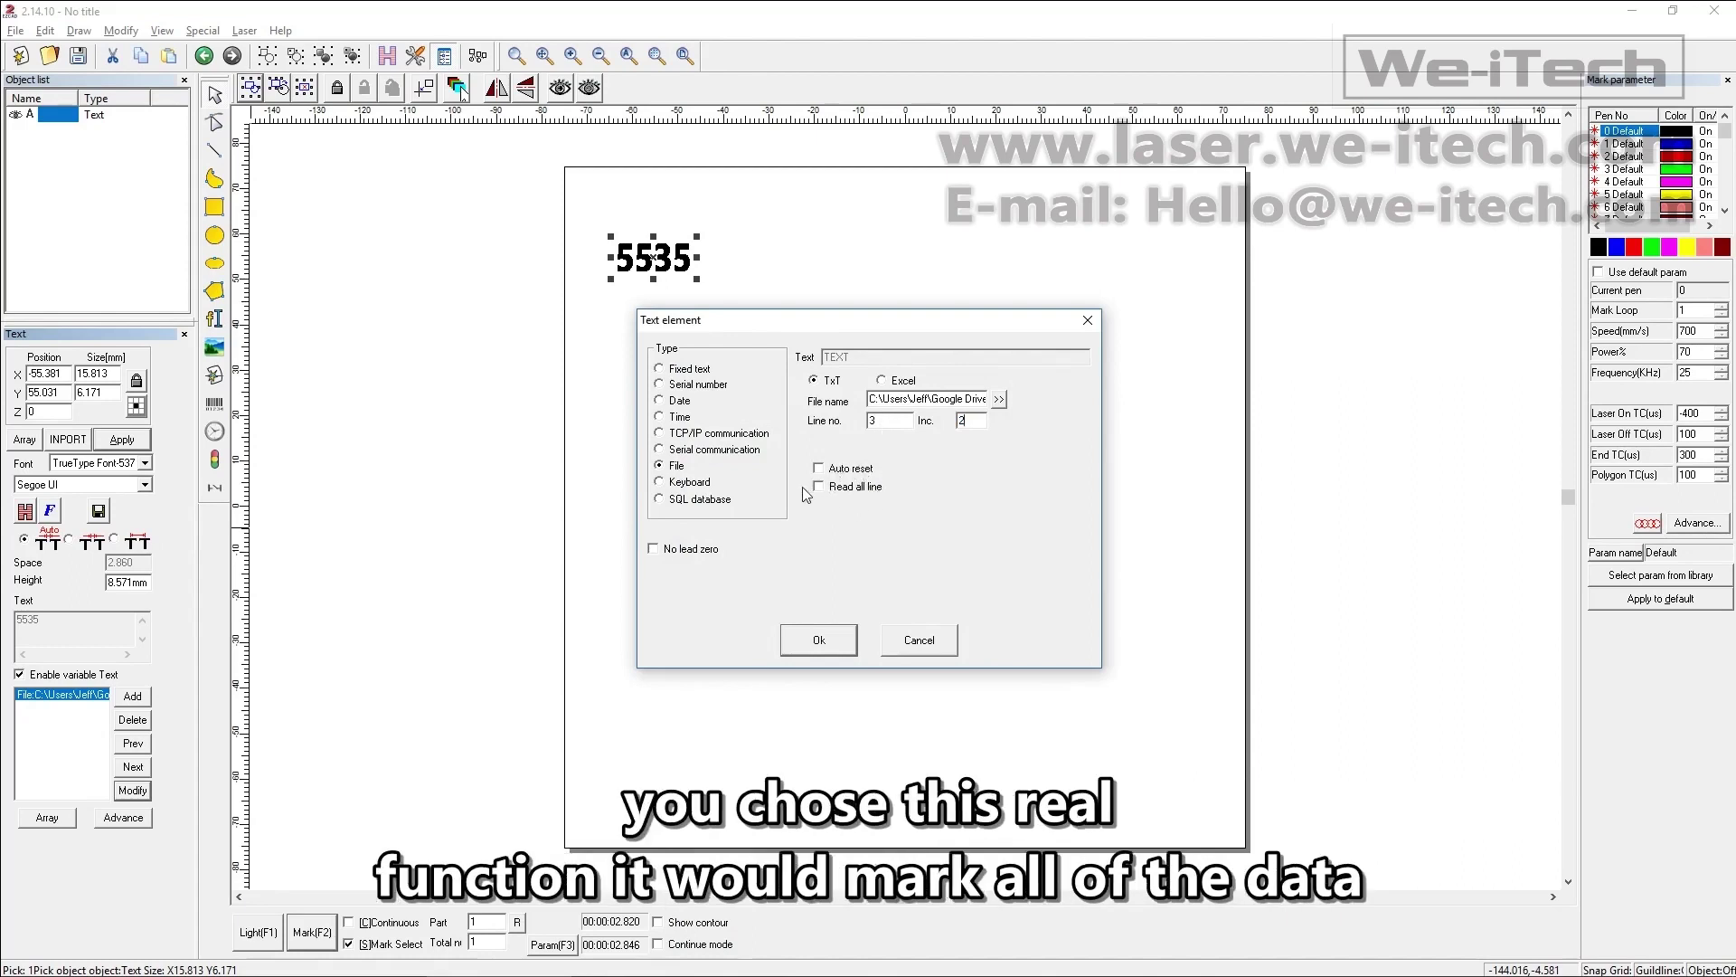
click(818, 641)
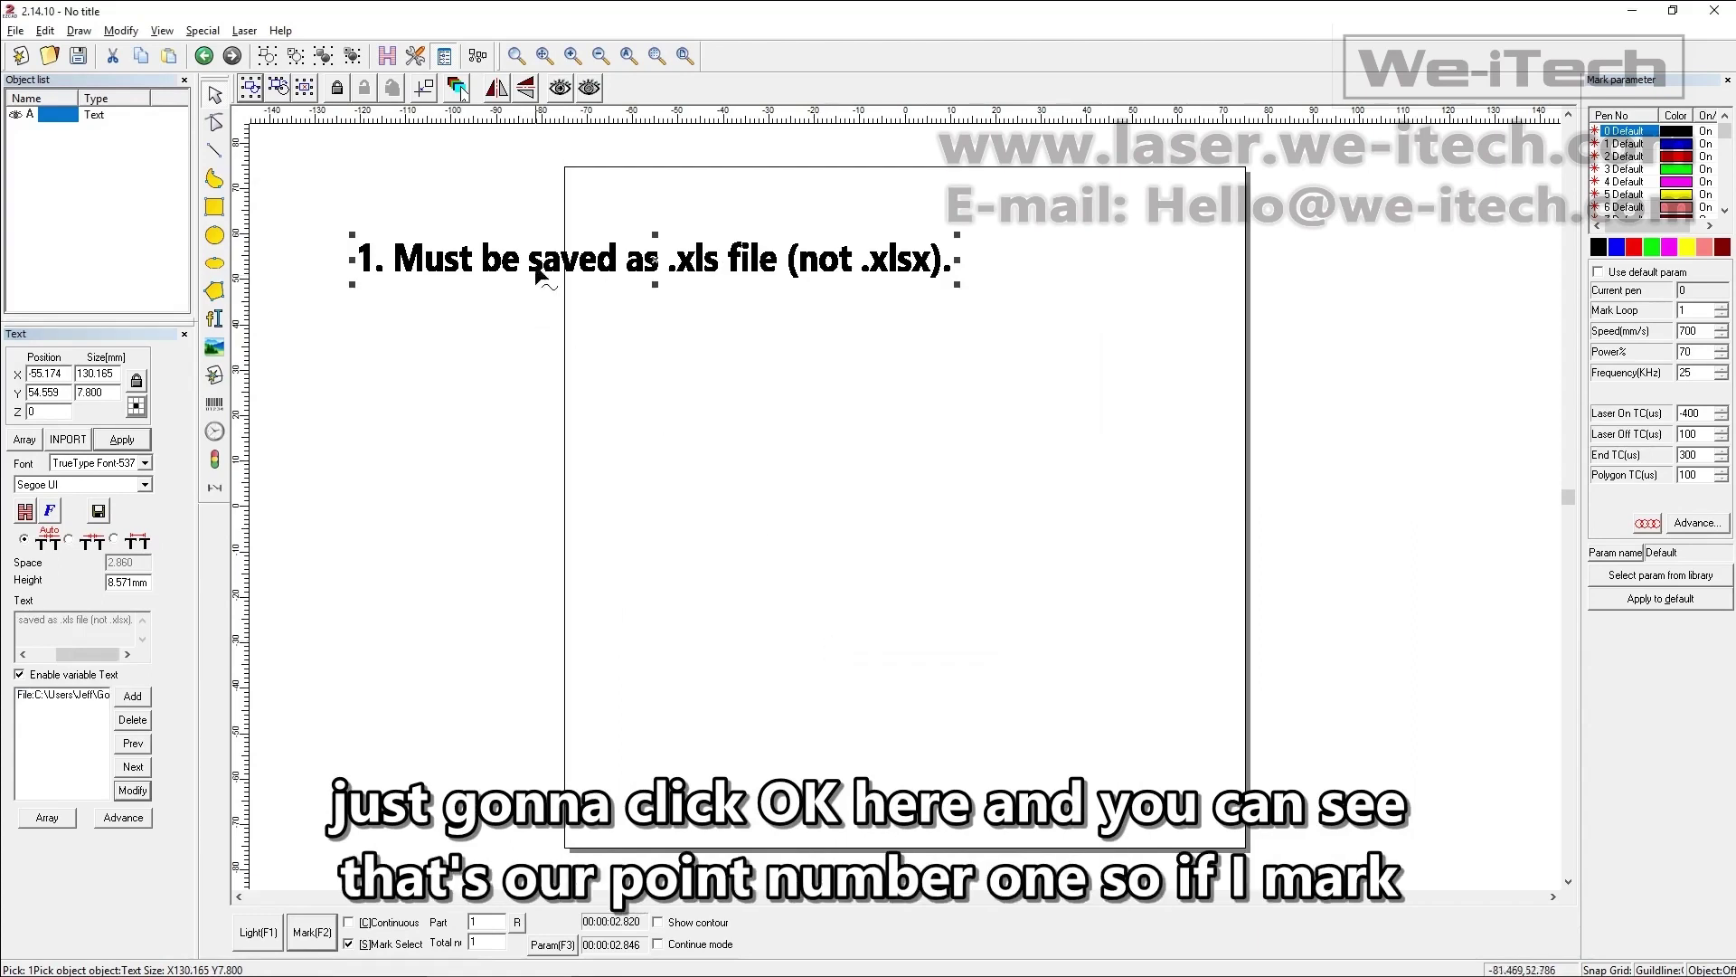
Move the text into the work area's upper part and shrink it proportionally to about 59.4 mm wide and 3.6 mm high.
drag(528, 272, 782, 274)
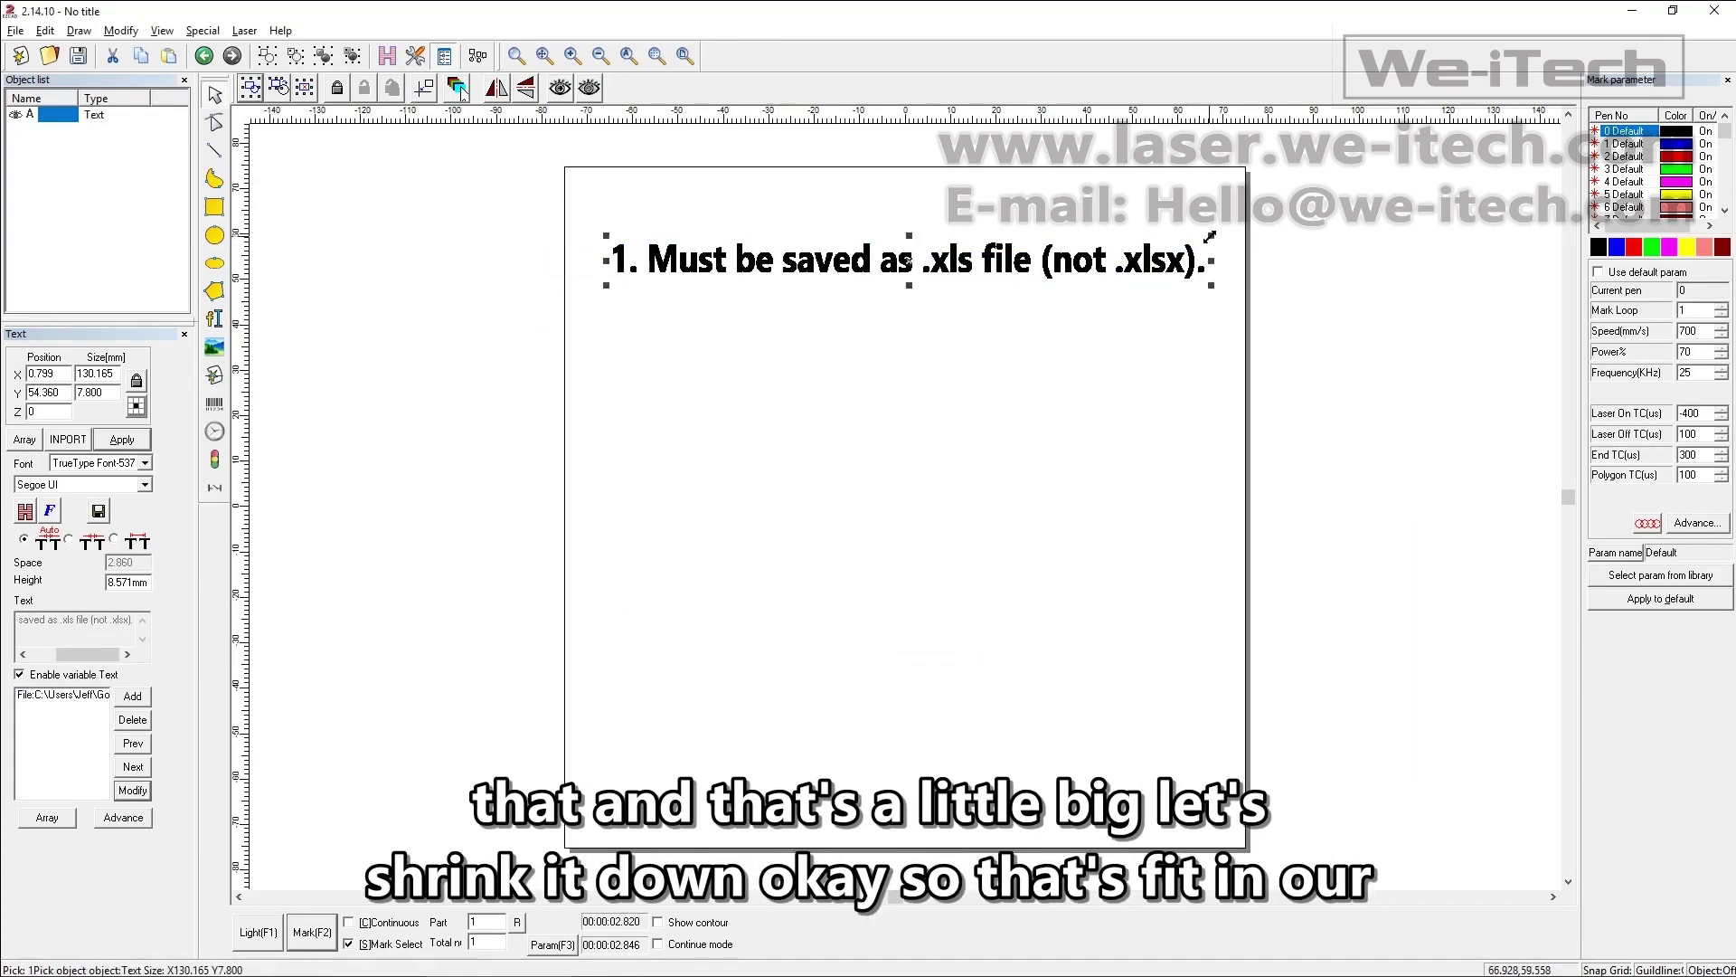
drag(1210, 237, 887, 282)
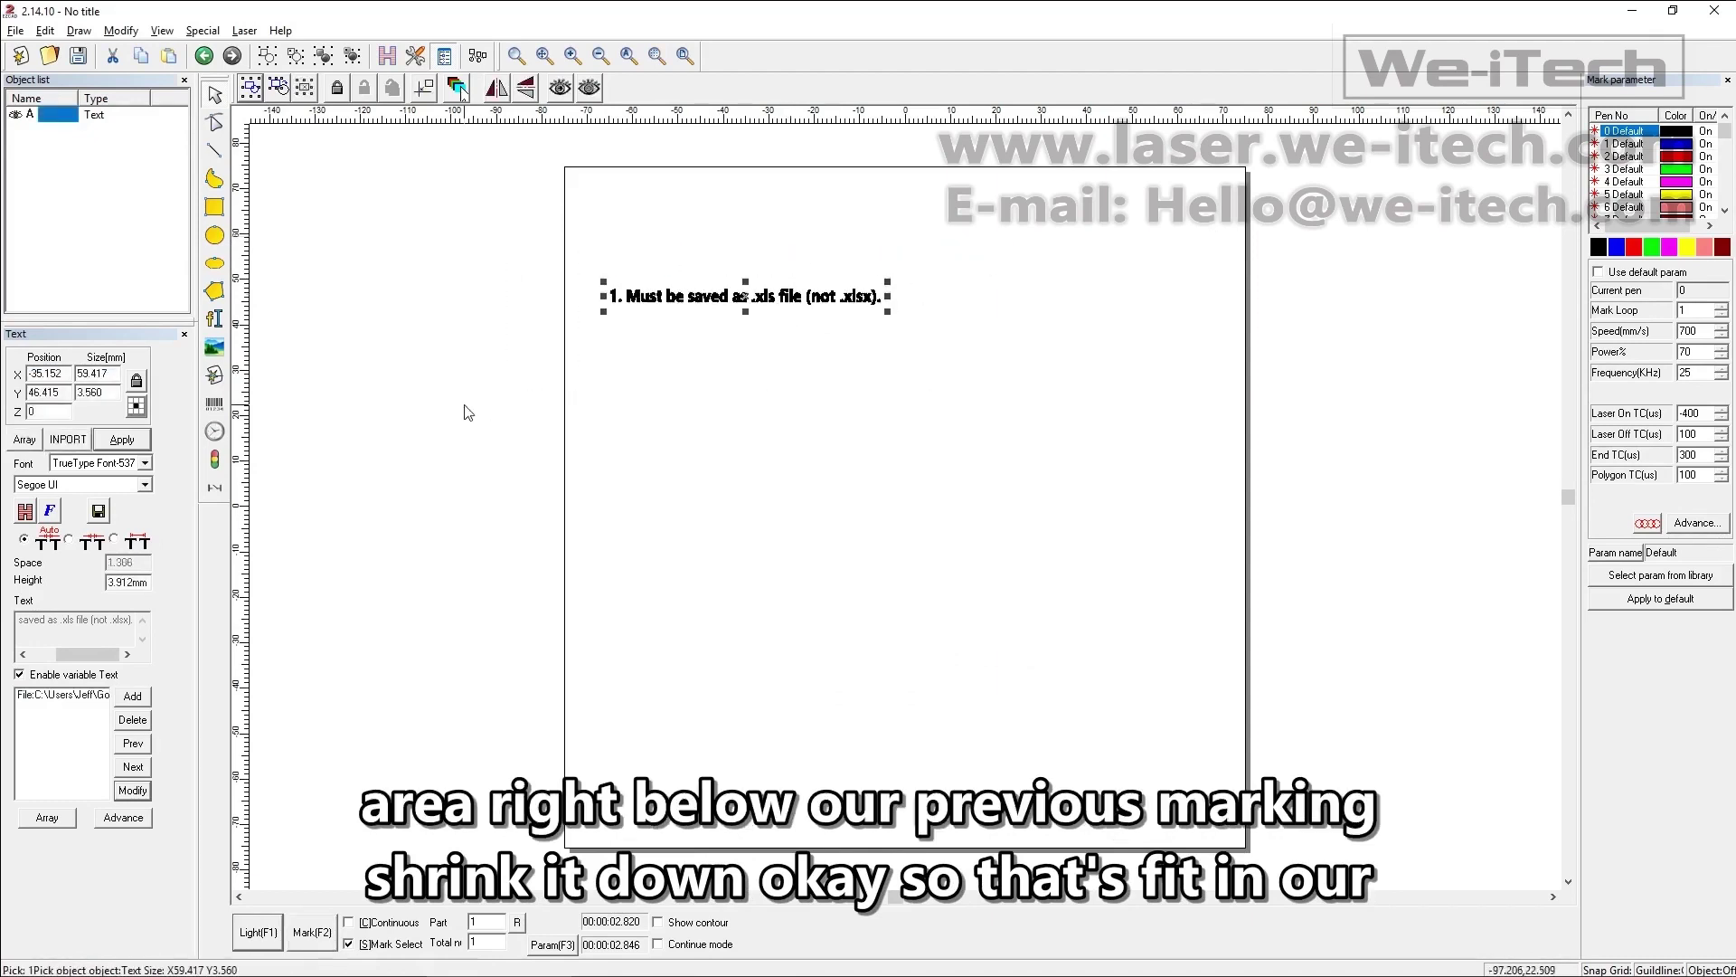
Preview the text's position on the workpiece with the red light, stop the preview, and mark the text with the laser.
click(250, 928)
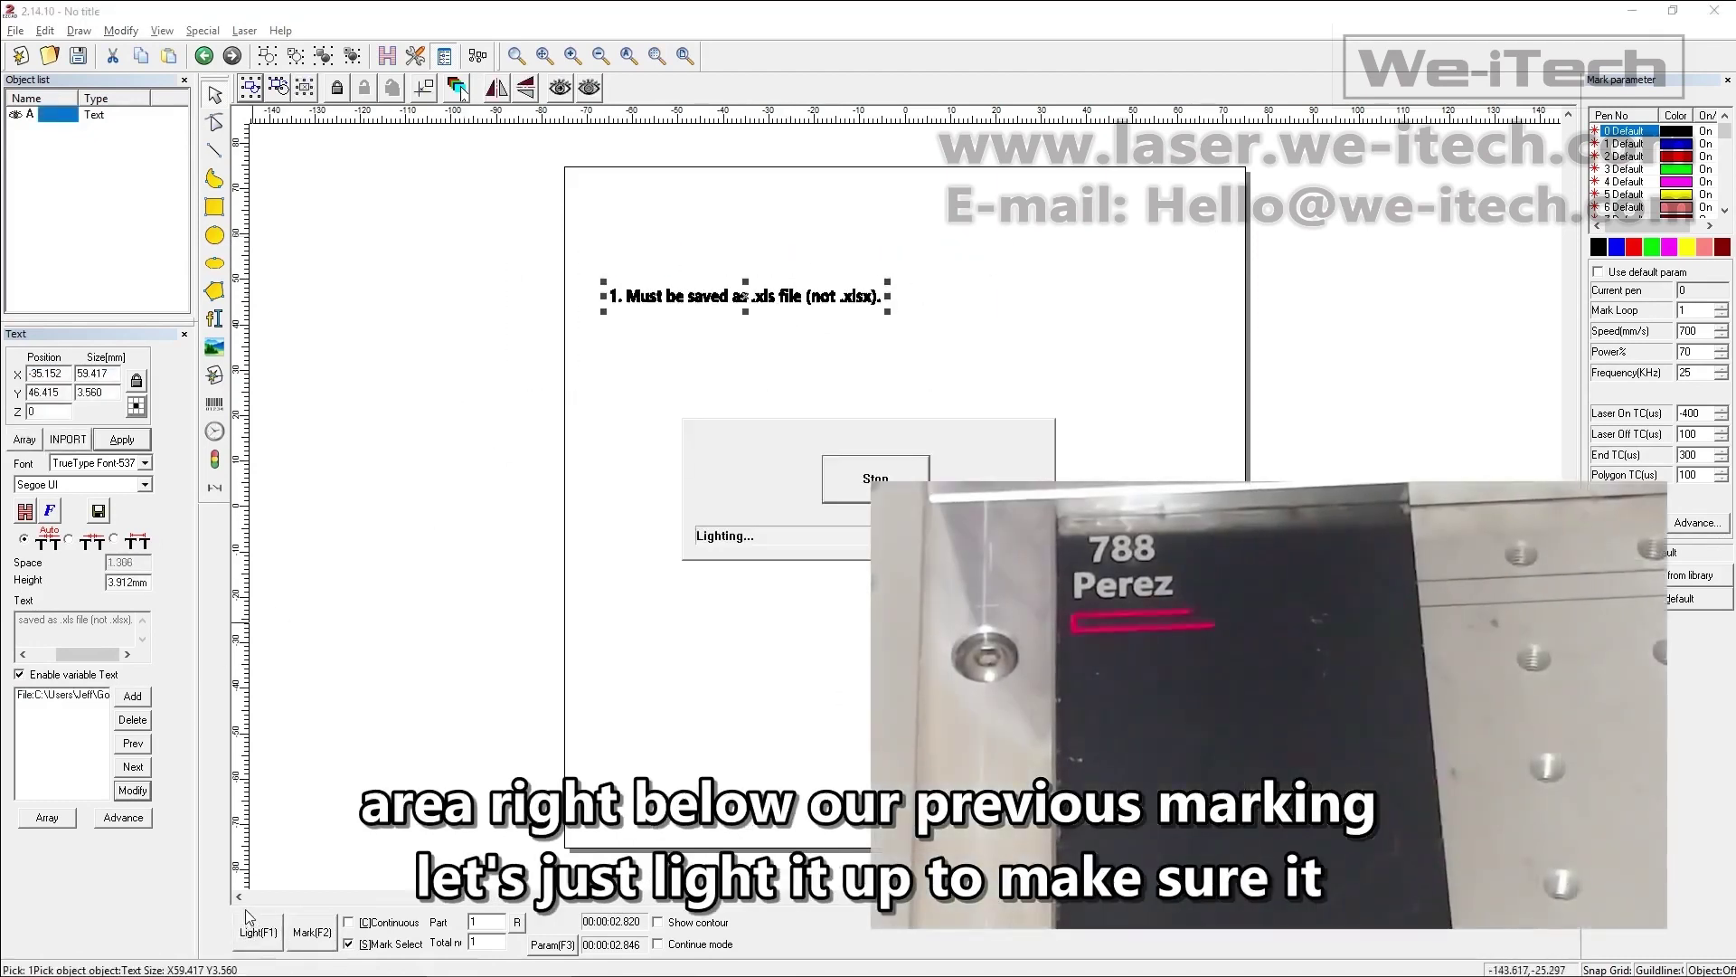
click(876, 477)
click(314, 933)
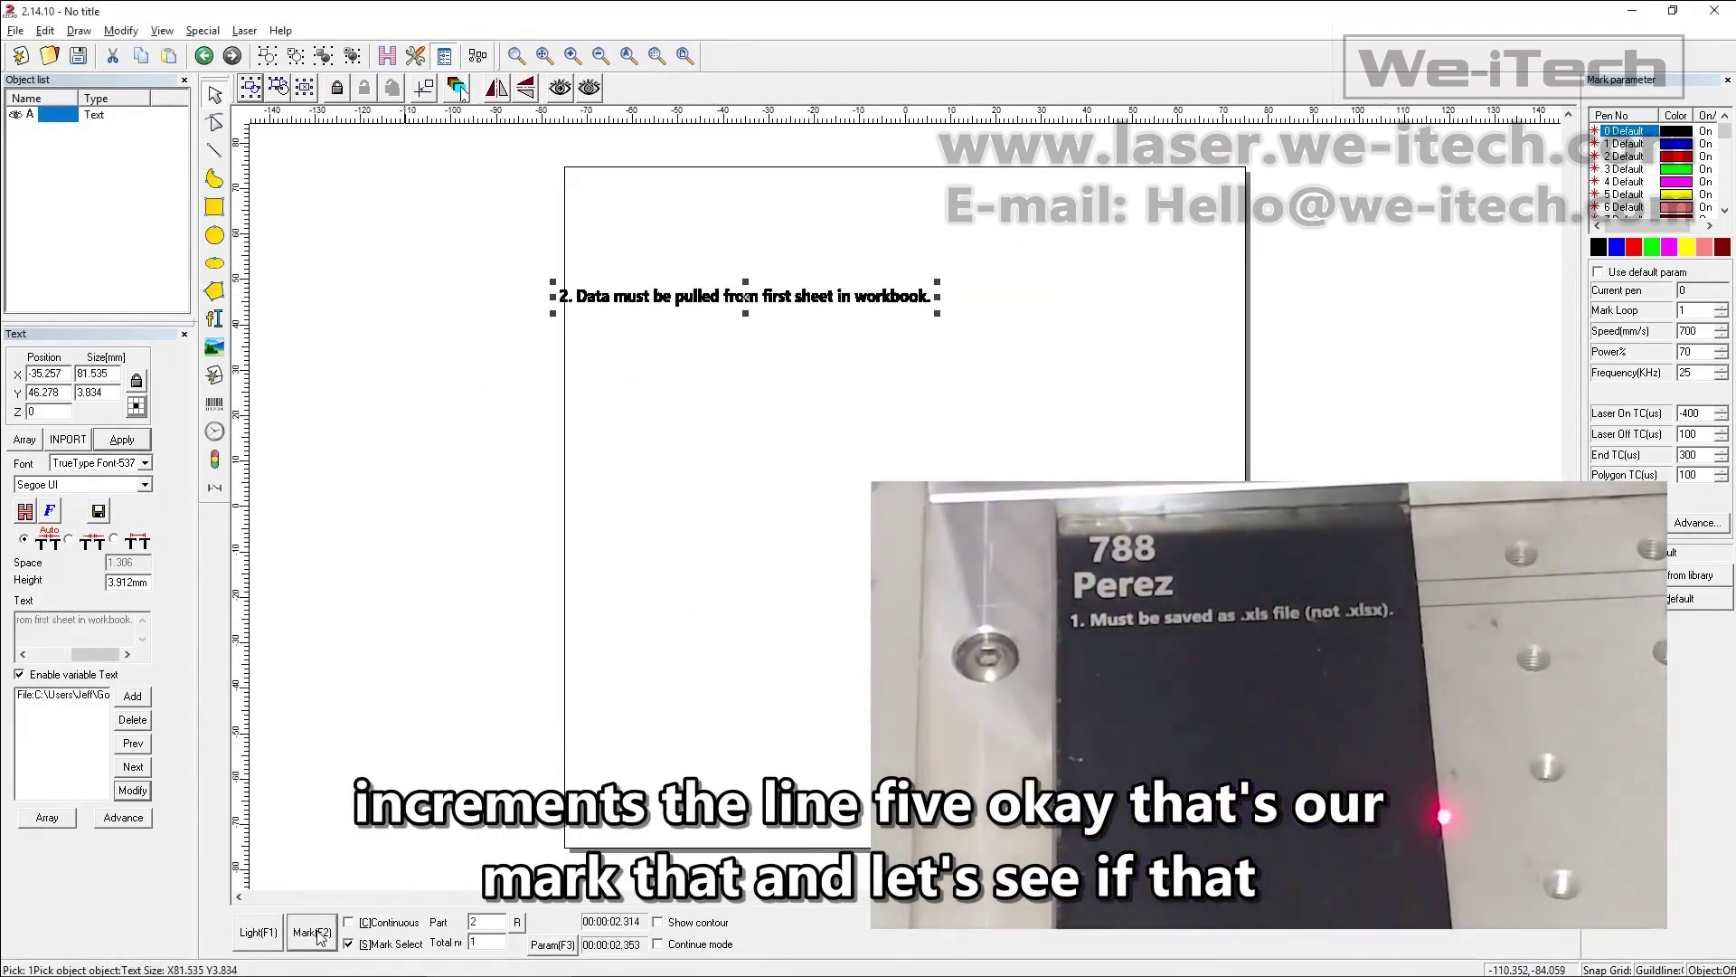
Shift the text slightly to about X -30.7, Y 48.1 within the work area, and leave it selected.
drag(604, 323, 624, 314)
click(707, 370)
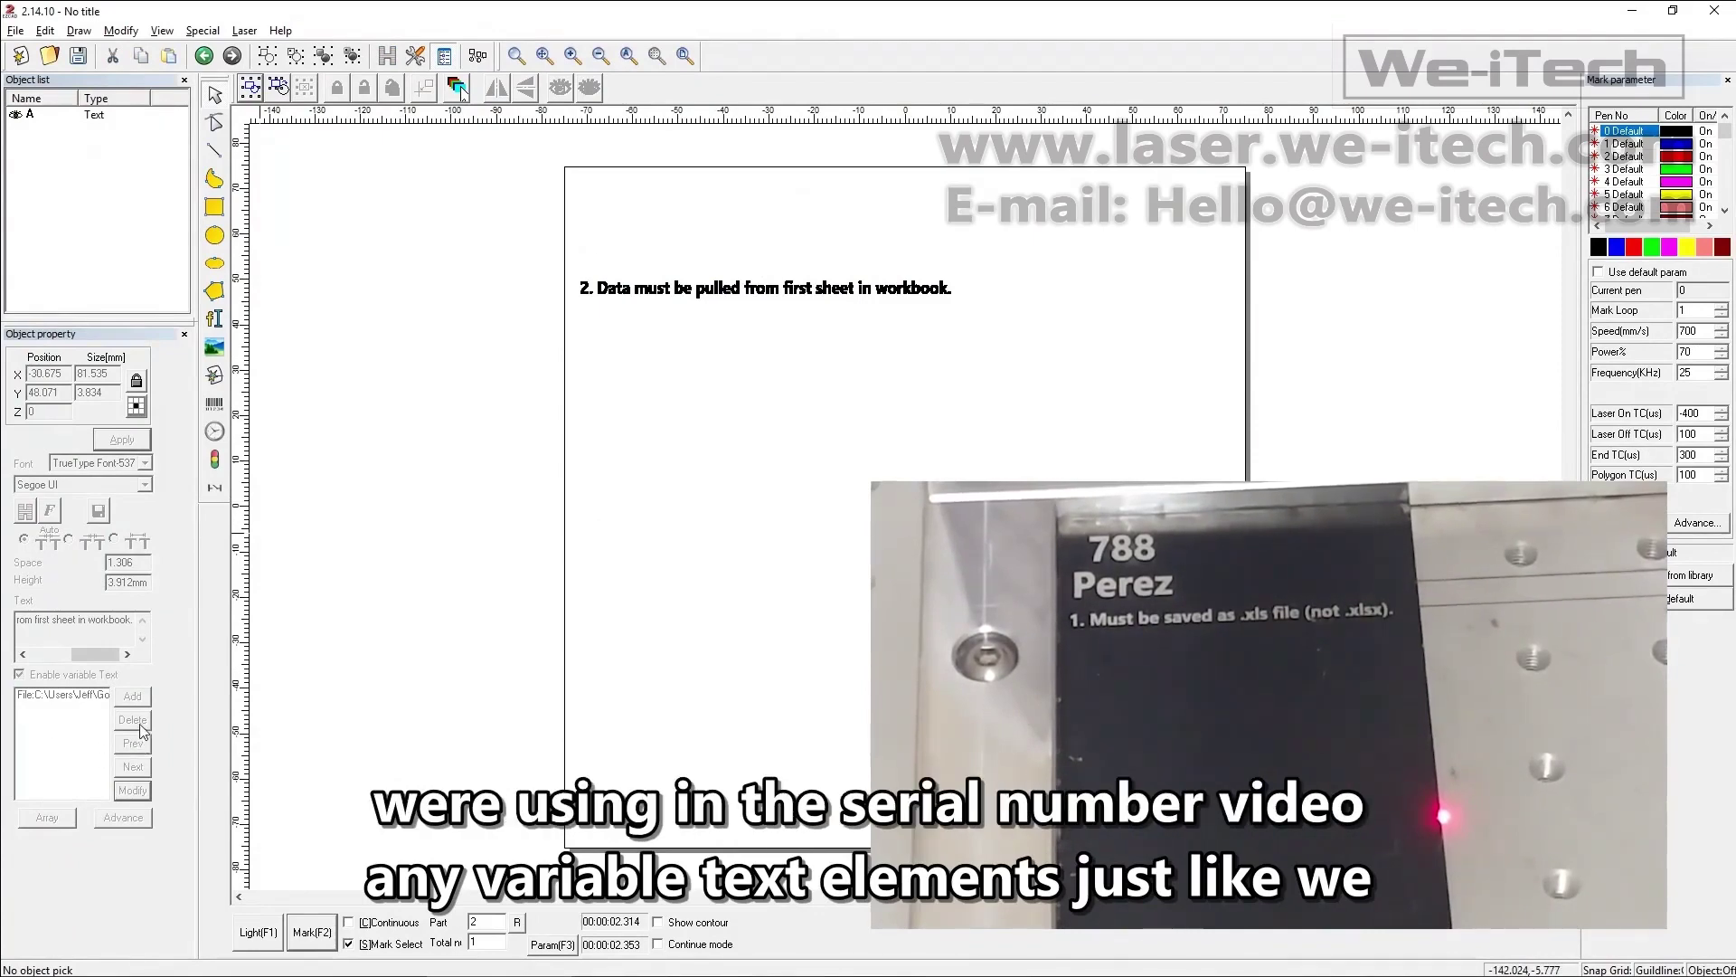
click(653, 299)
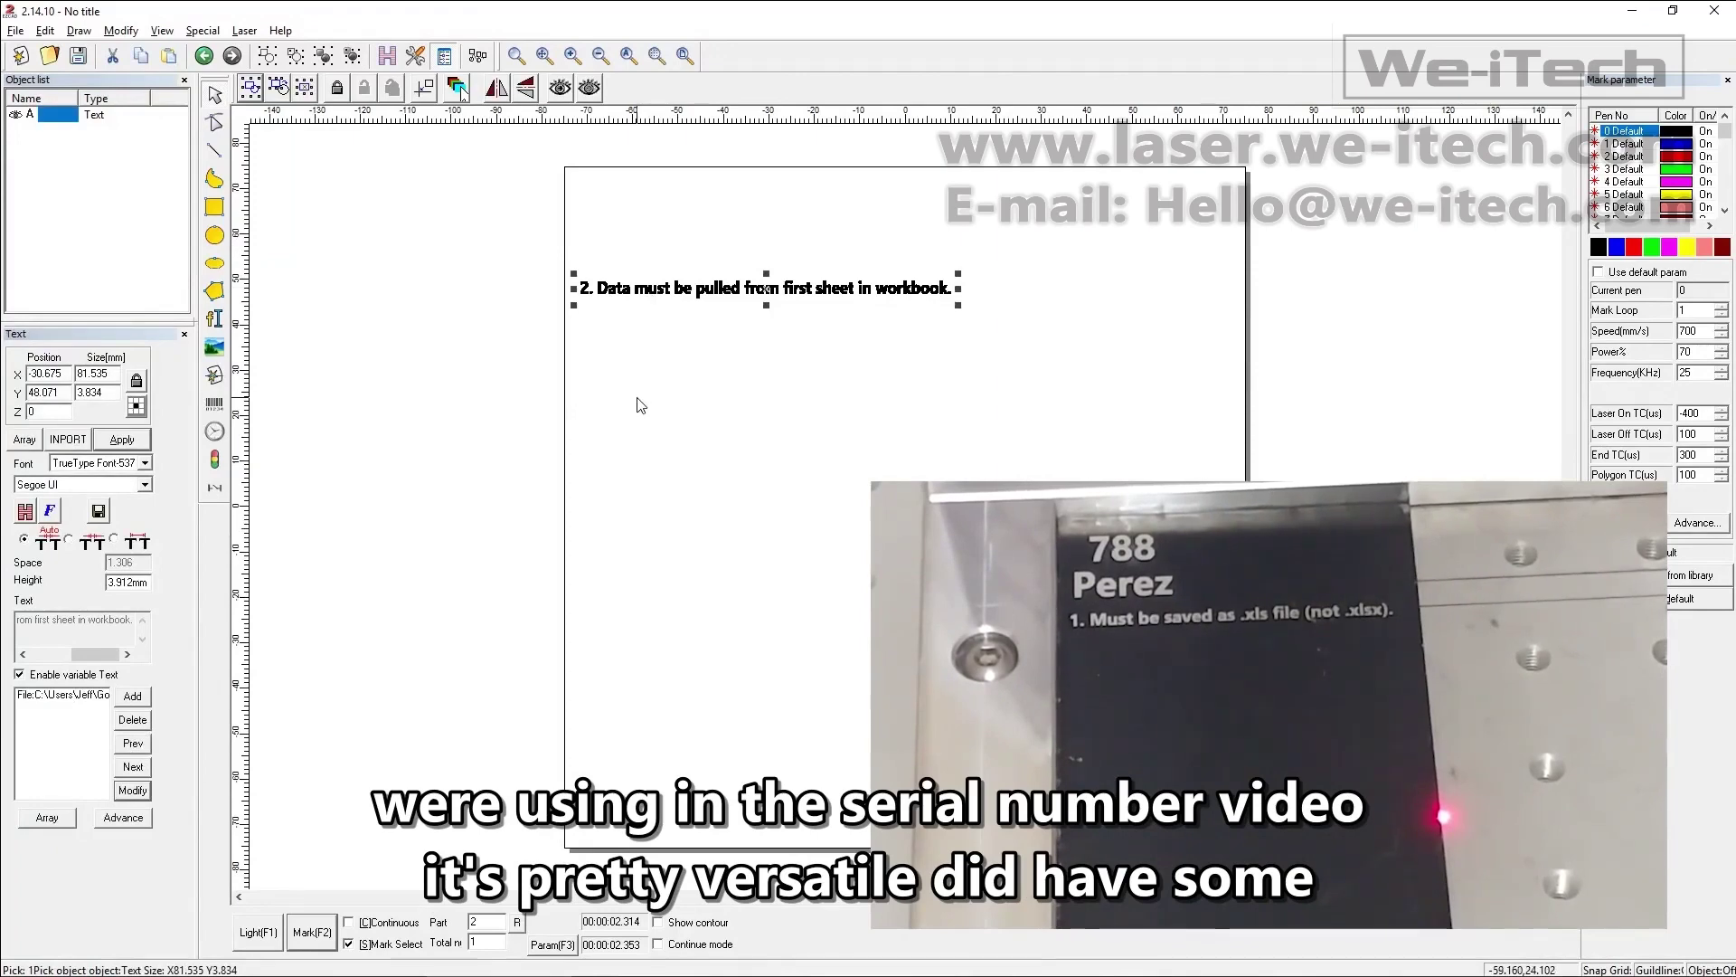